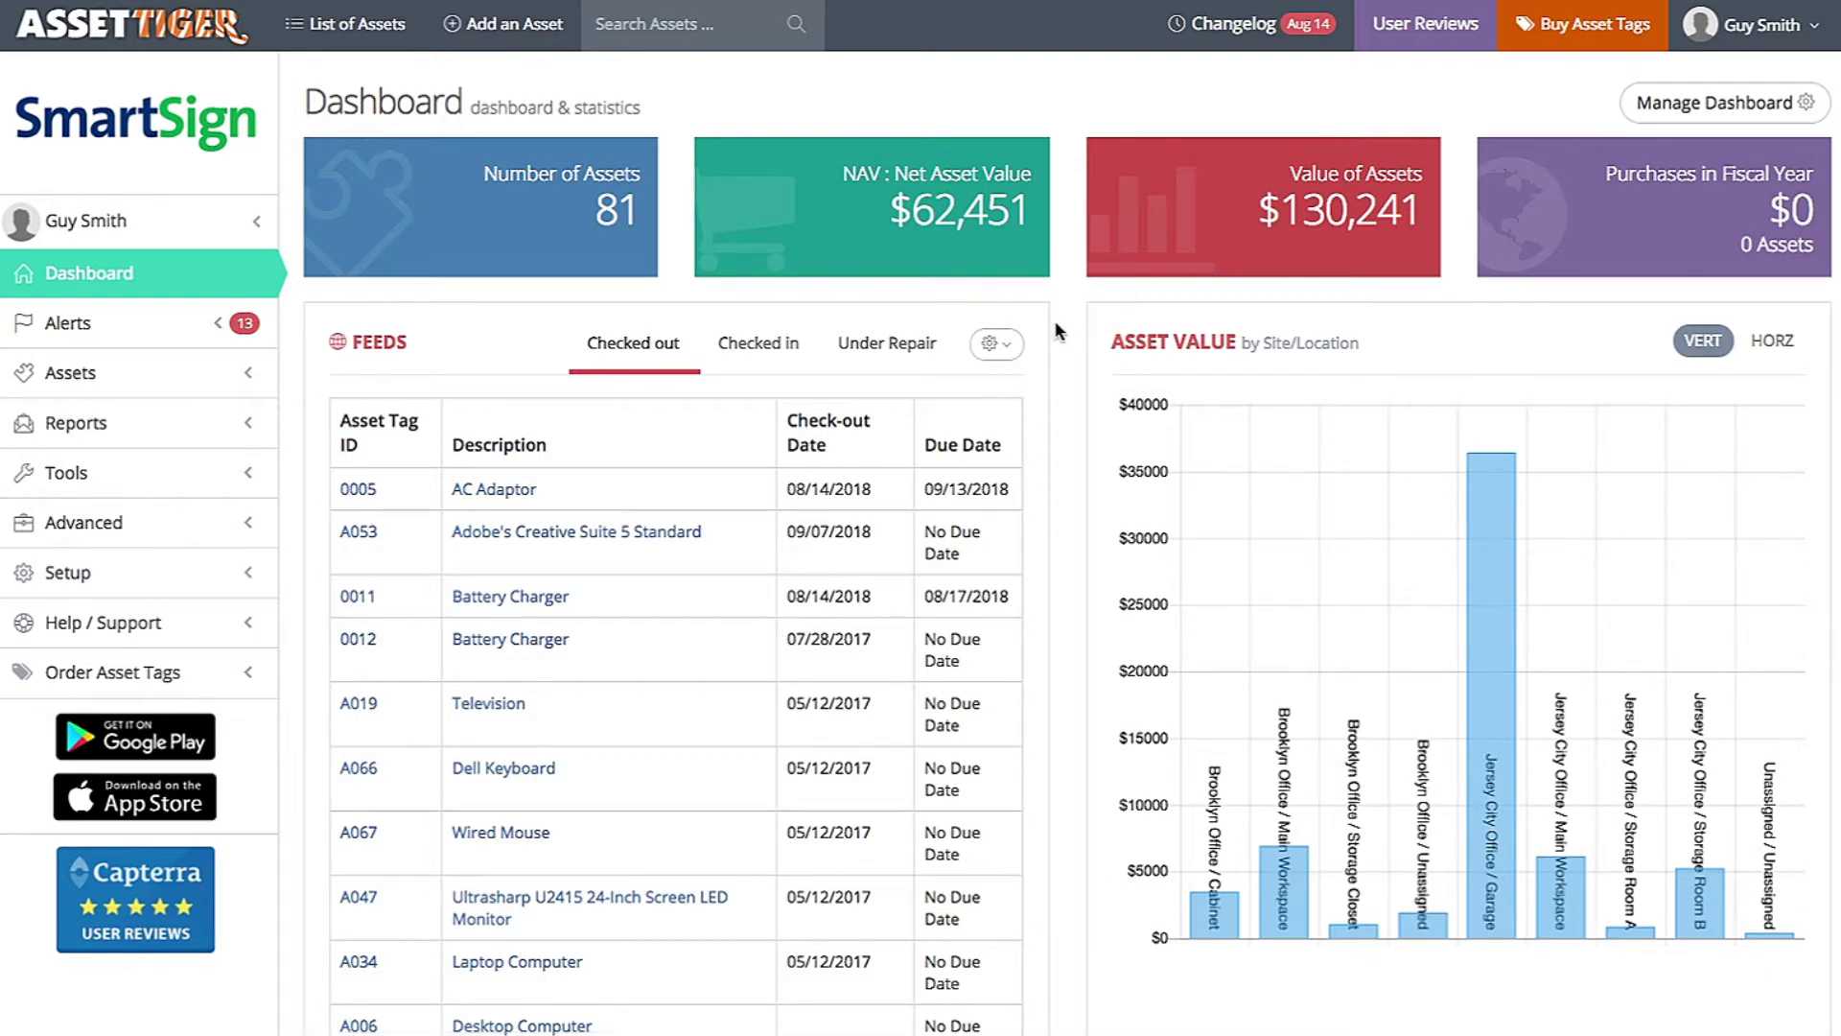
Browse the dashboard feeds for checked-in and under-repair assets, then return to checked-out
scroll(1058, 329, down, 3)
scroll(1058, 329, down, 6)
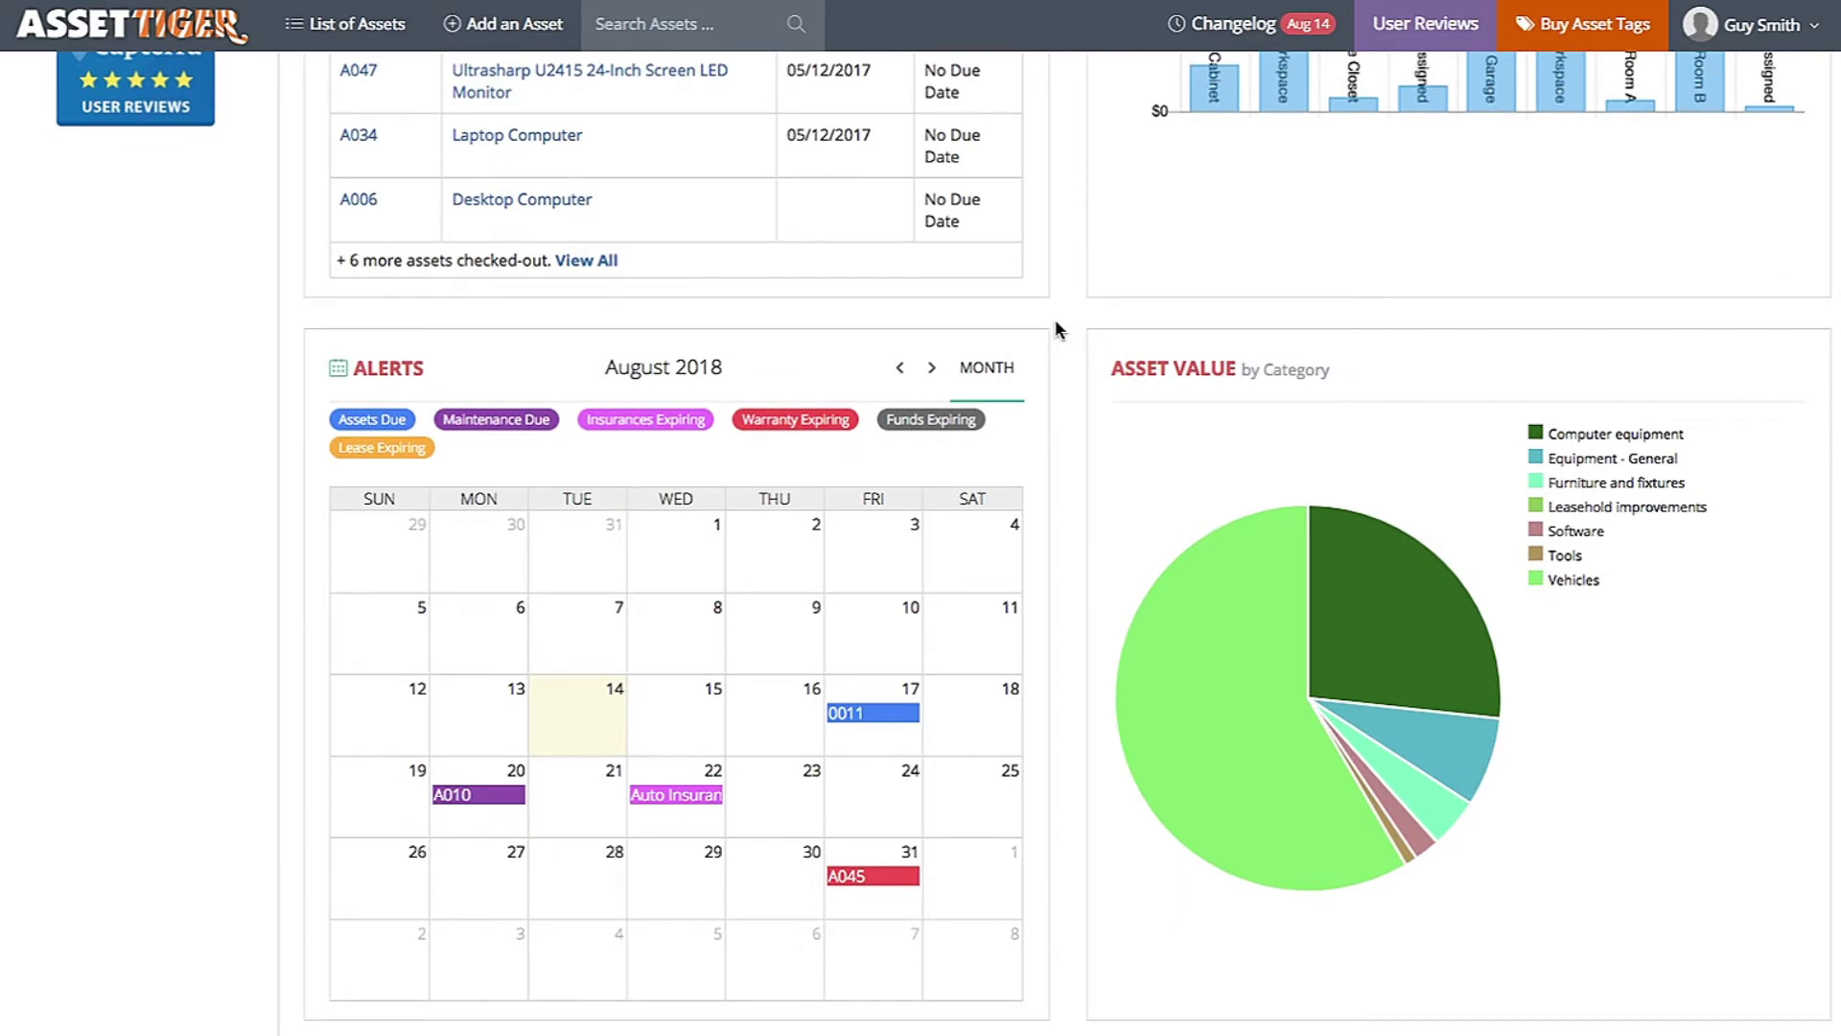
scroll(1054, 320, up, 7)
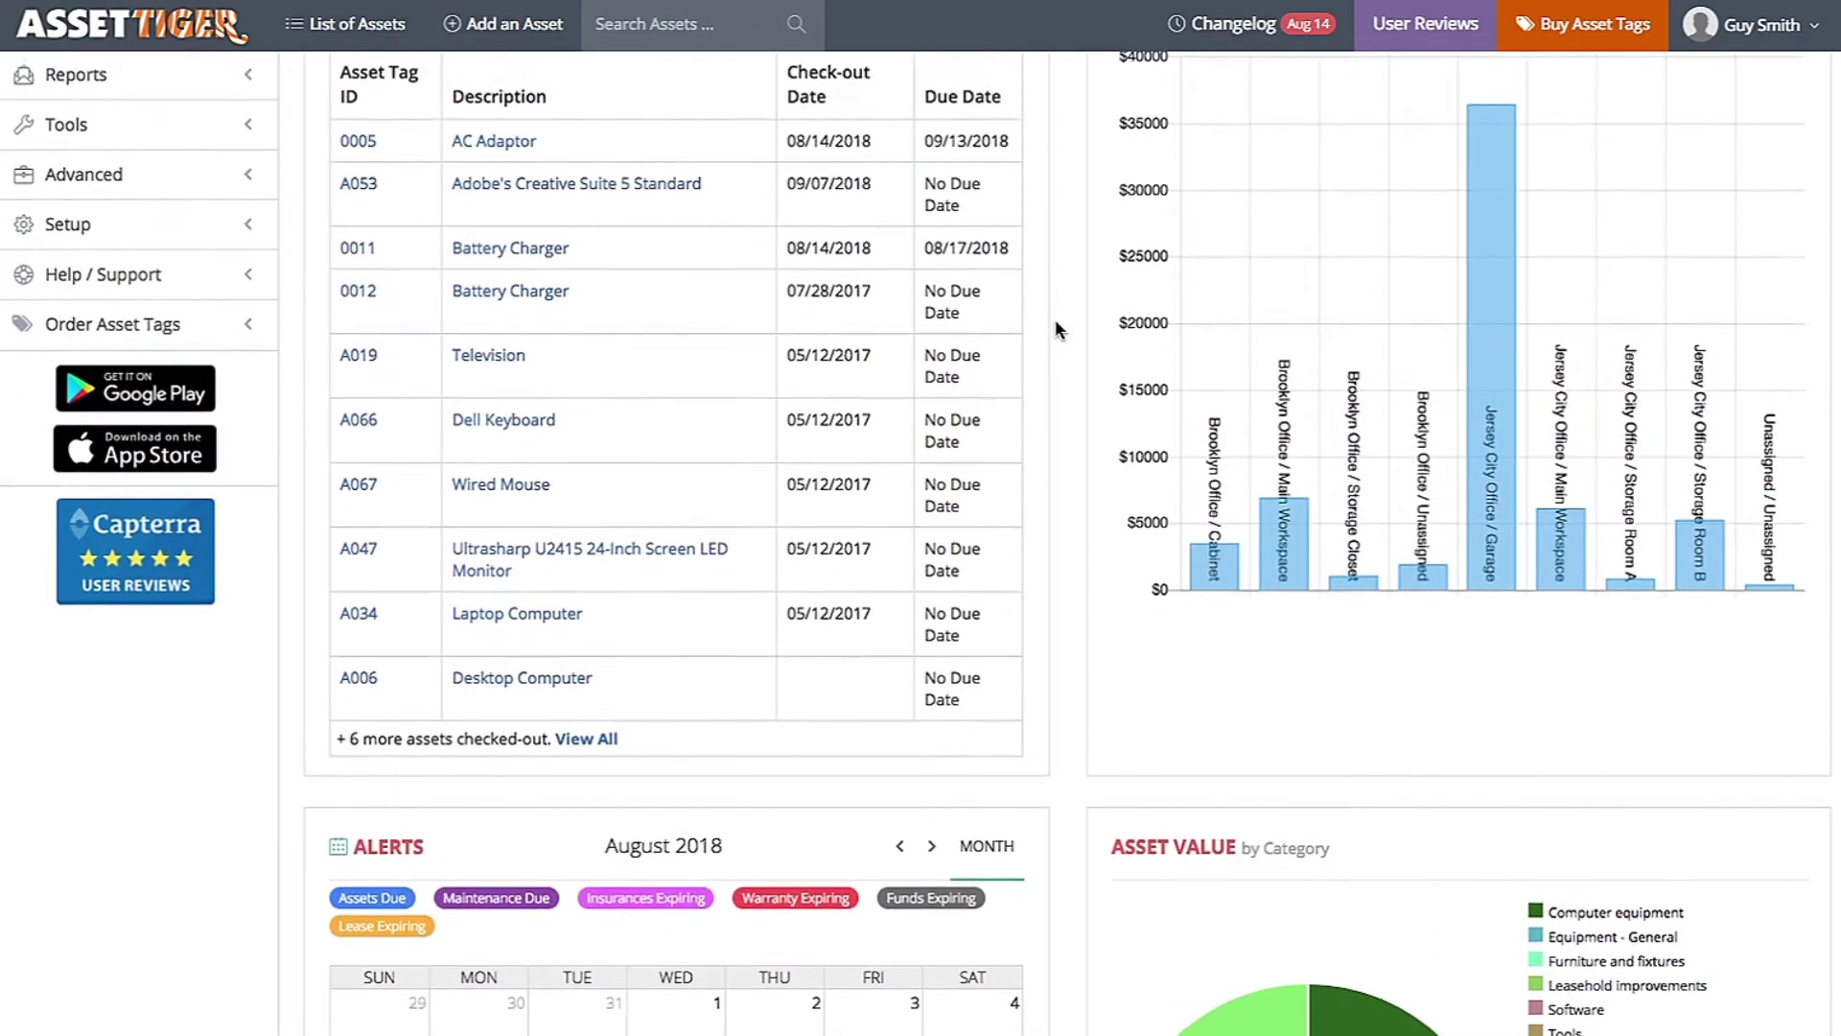
click(742, 182)
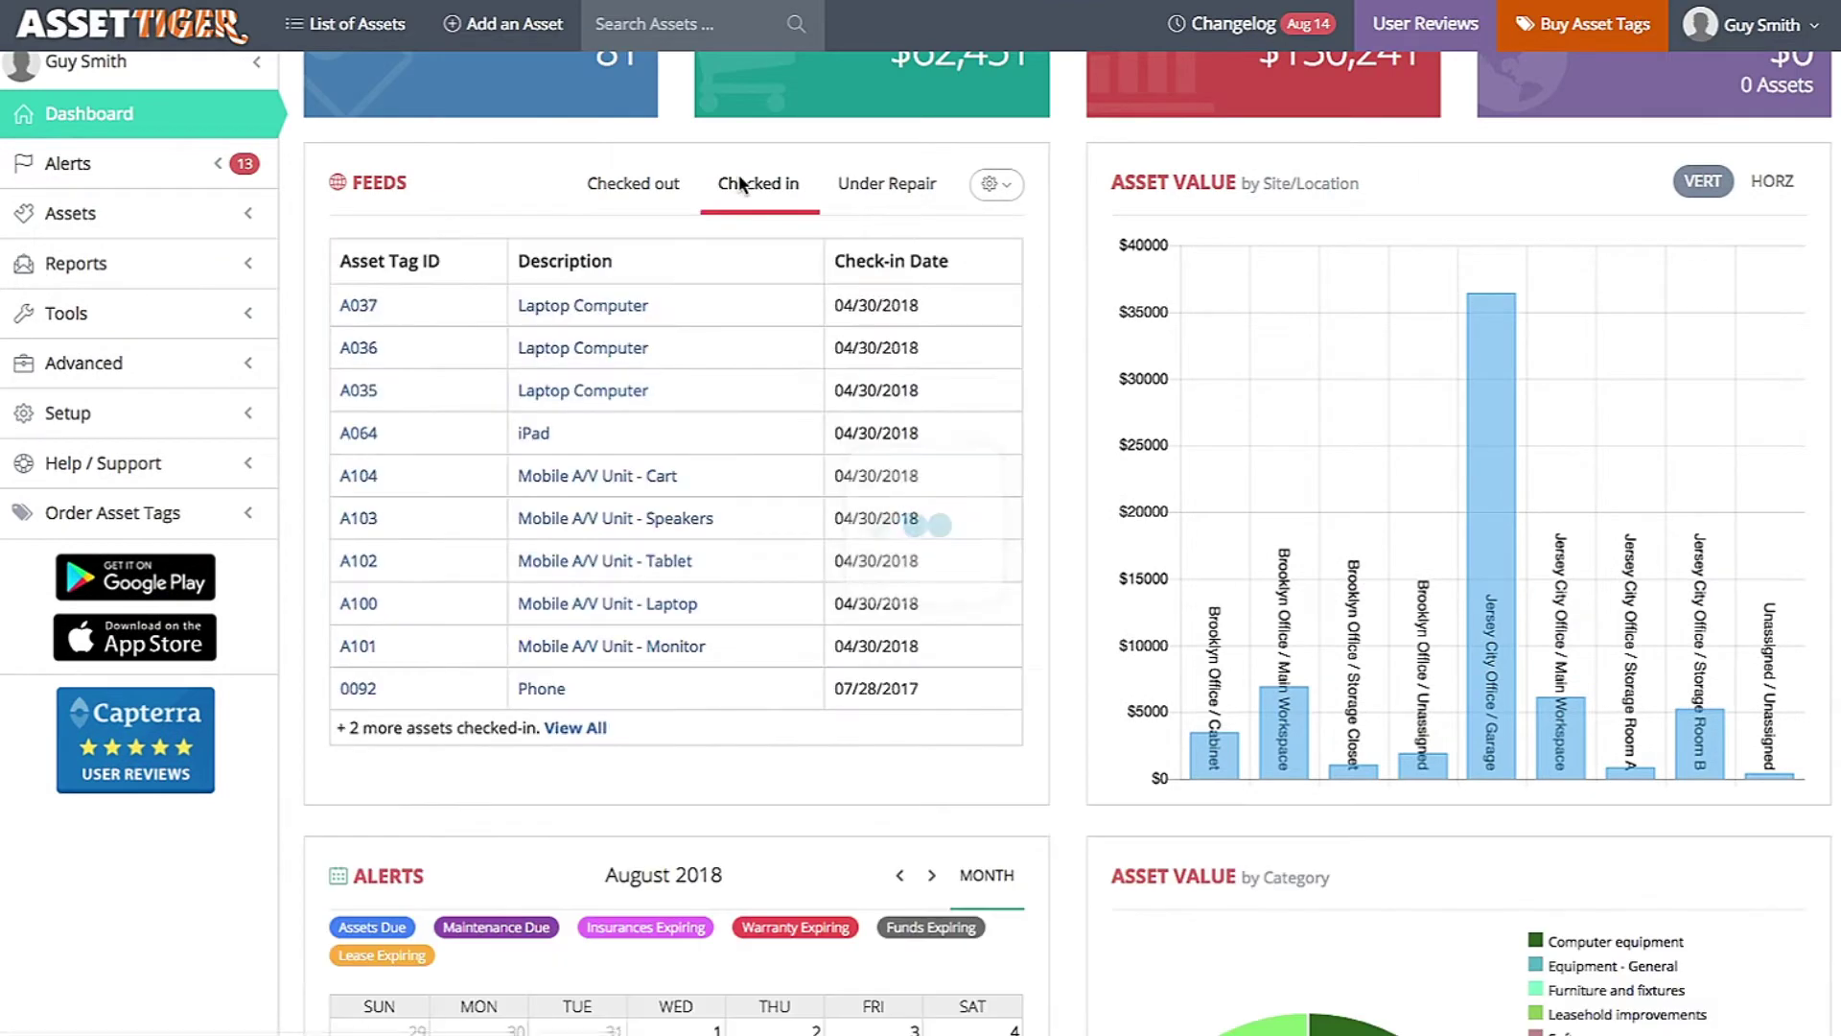
click(839, 184)
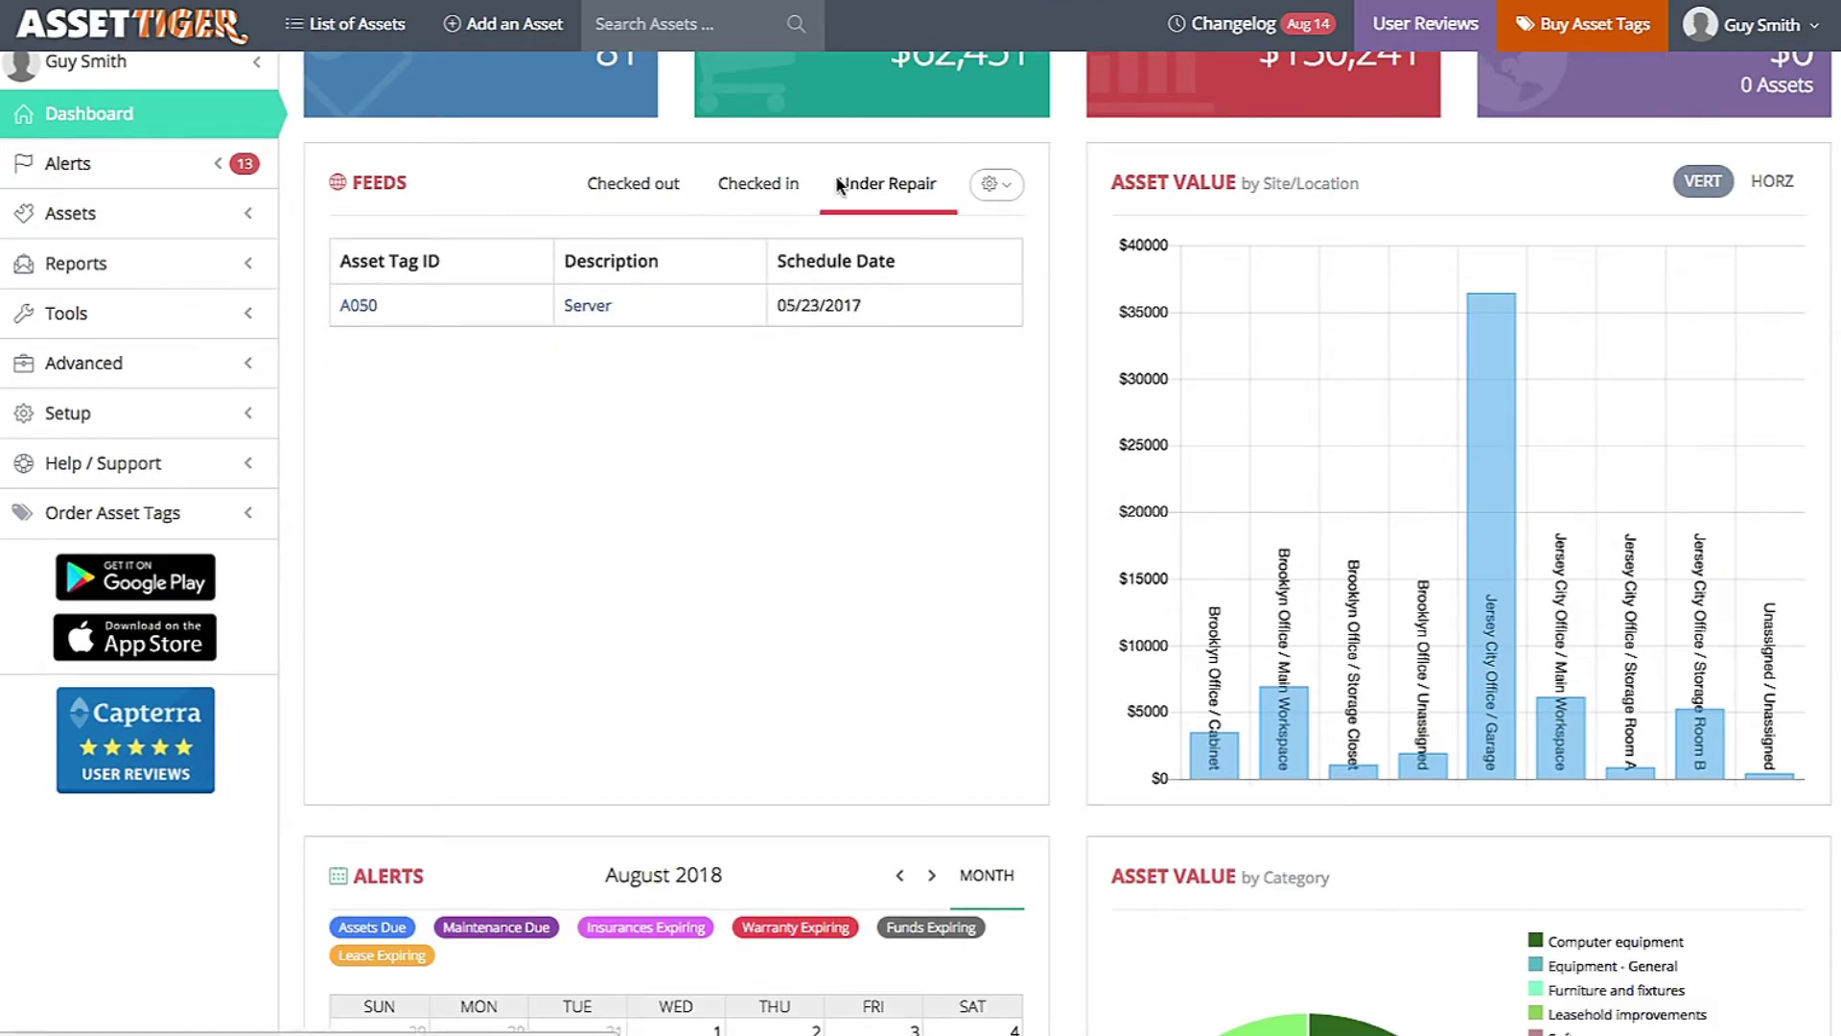
click(674, 188)
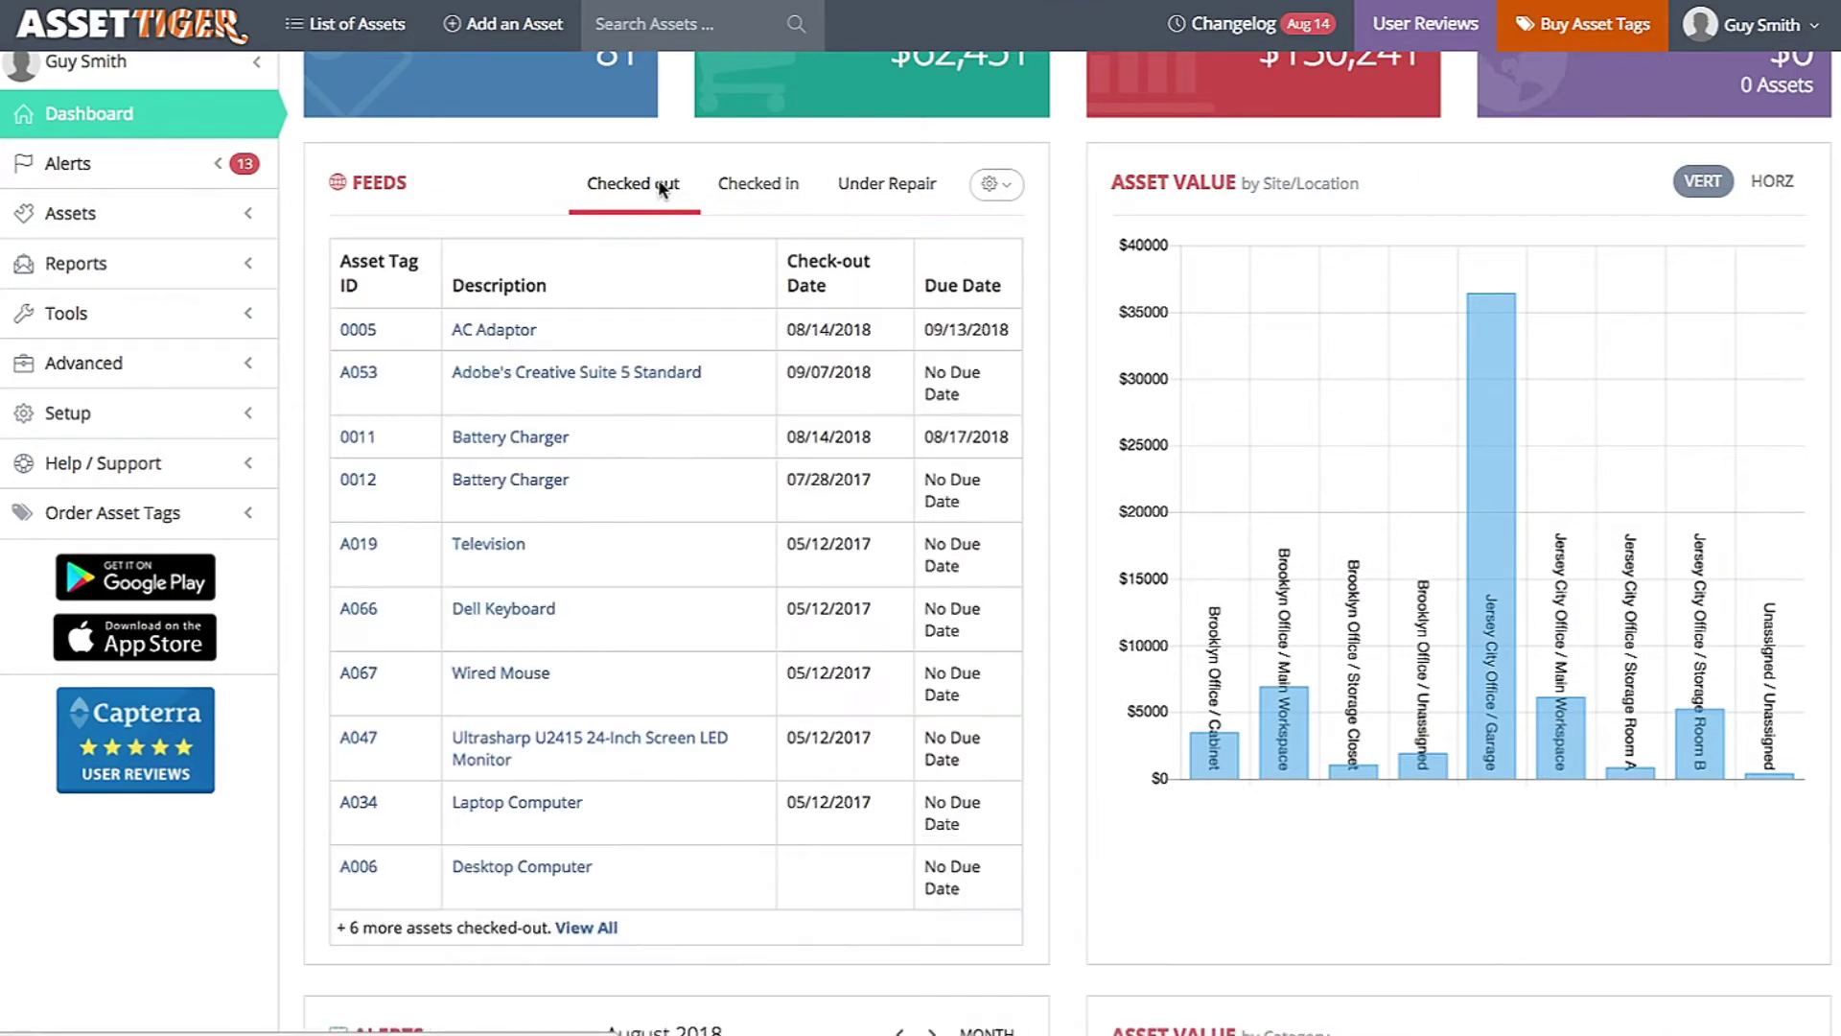
Toggle the asset value chart horizontal and back, and view September then August 2018 alerts
click(1773, 183)
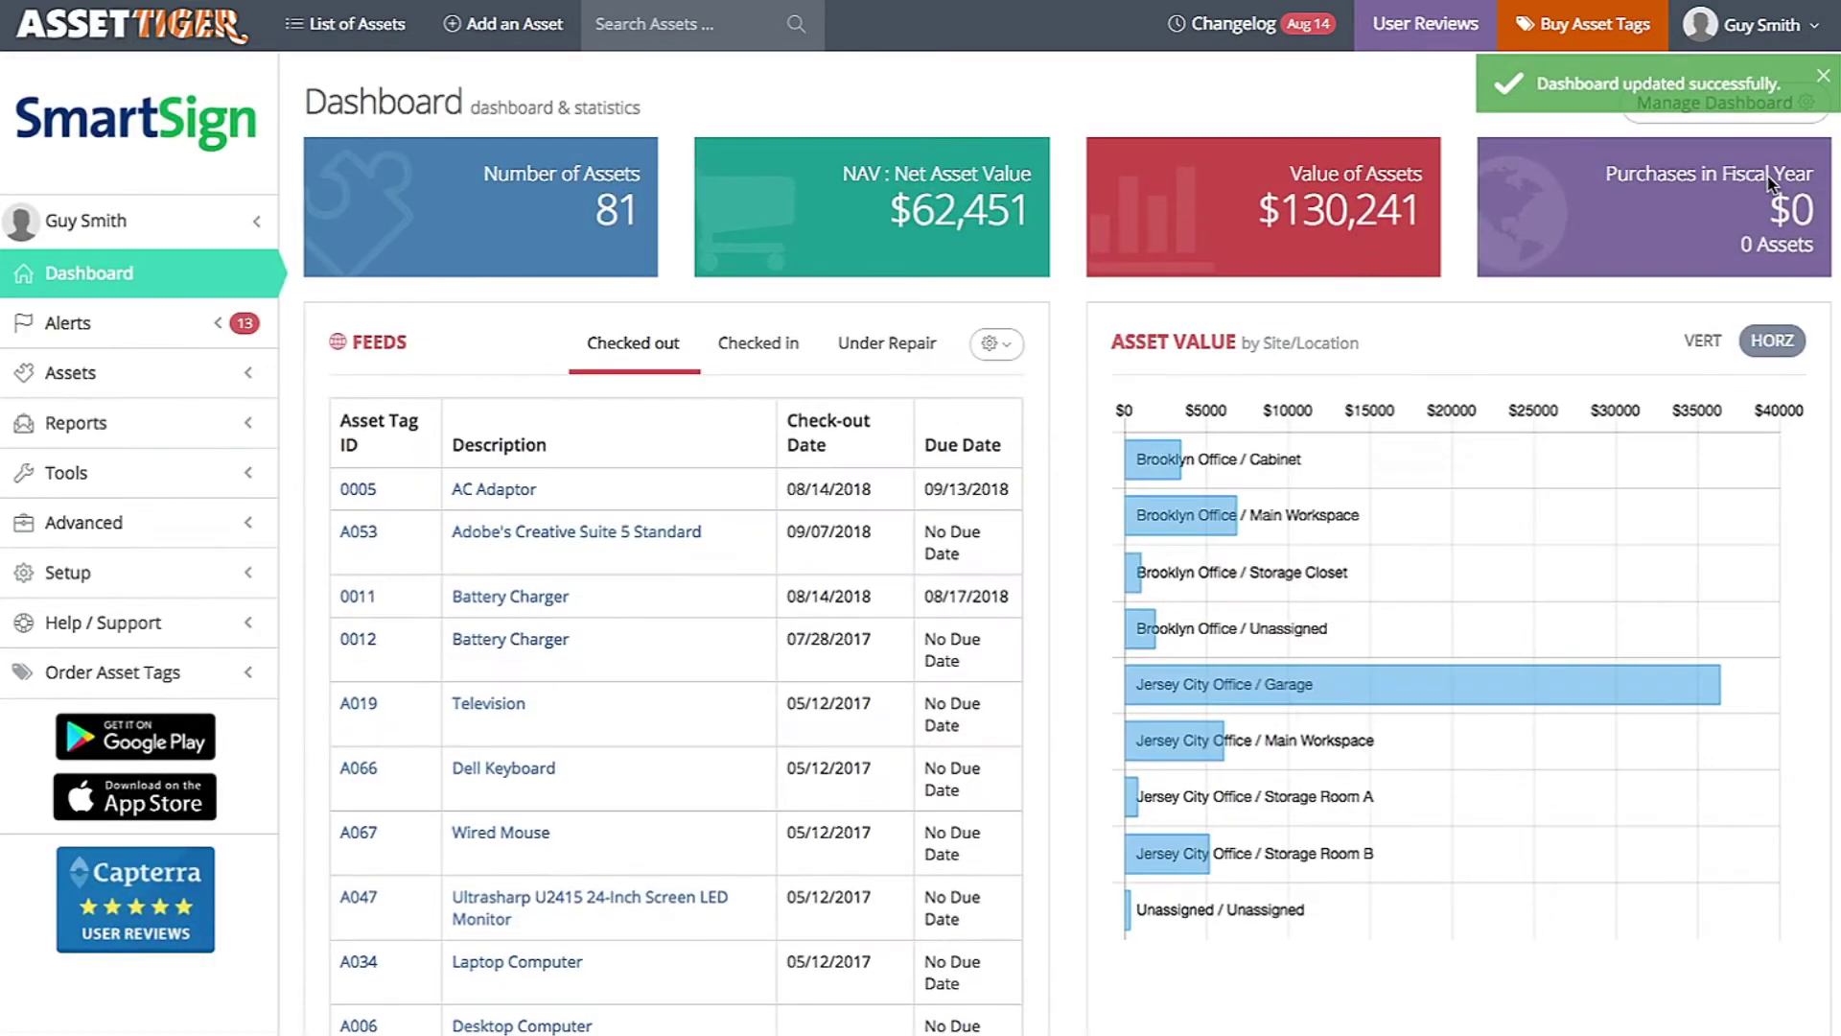
click(1705, 342)
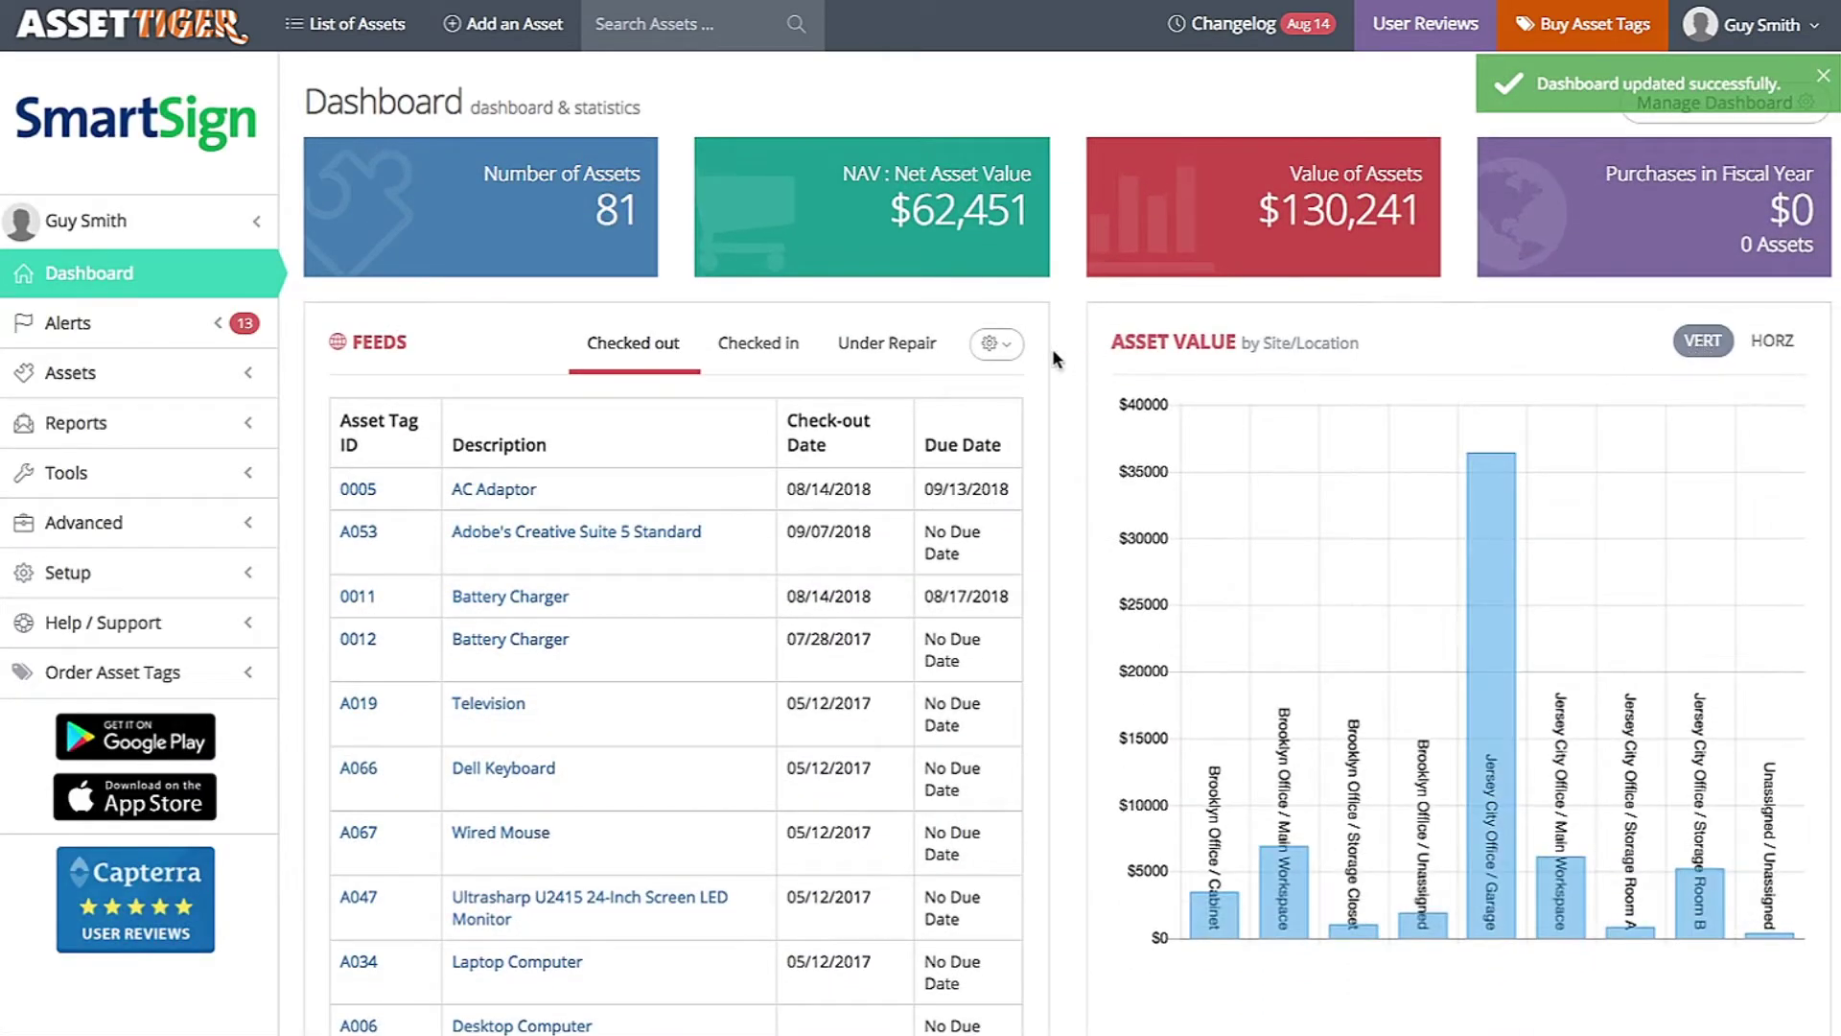
scroll(1053, 350, down, 9)
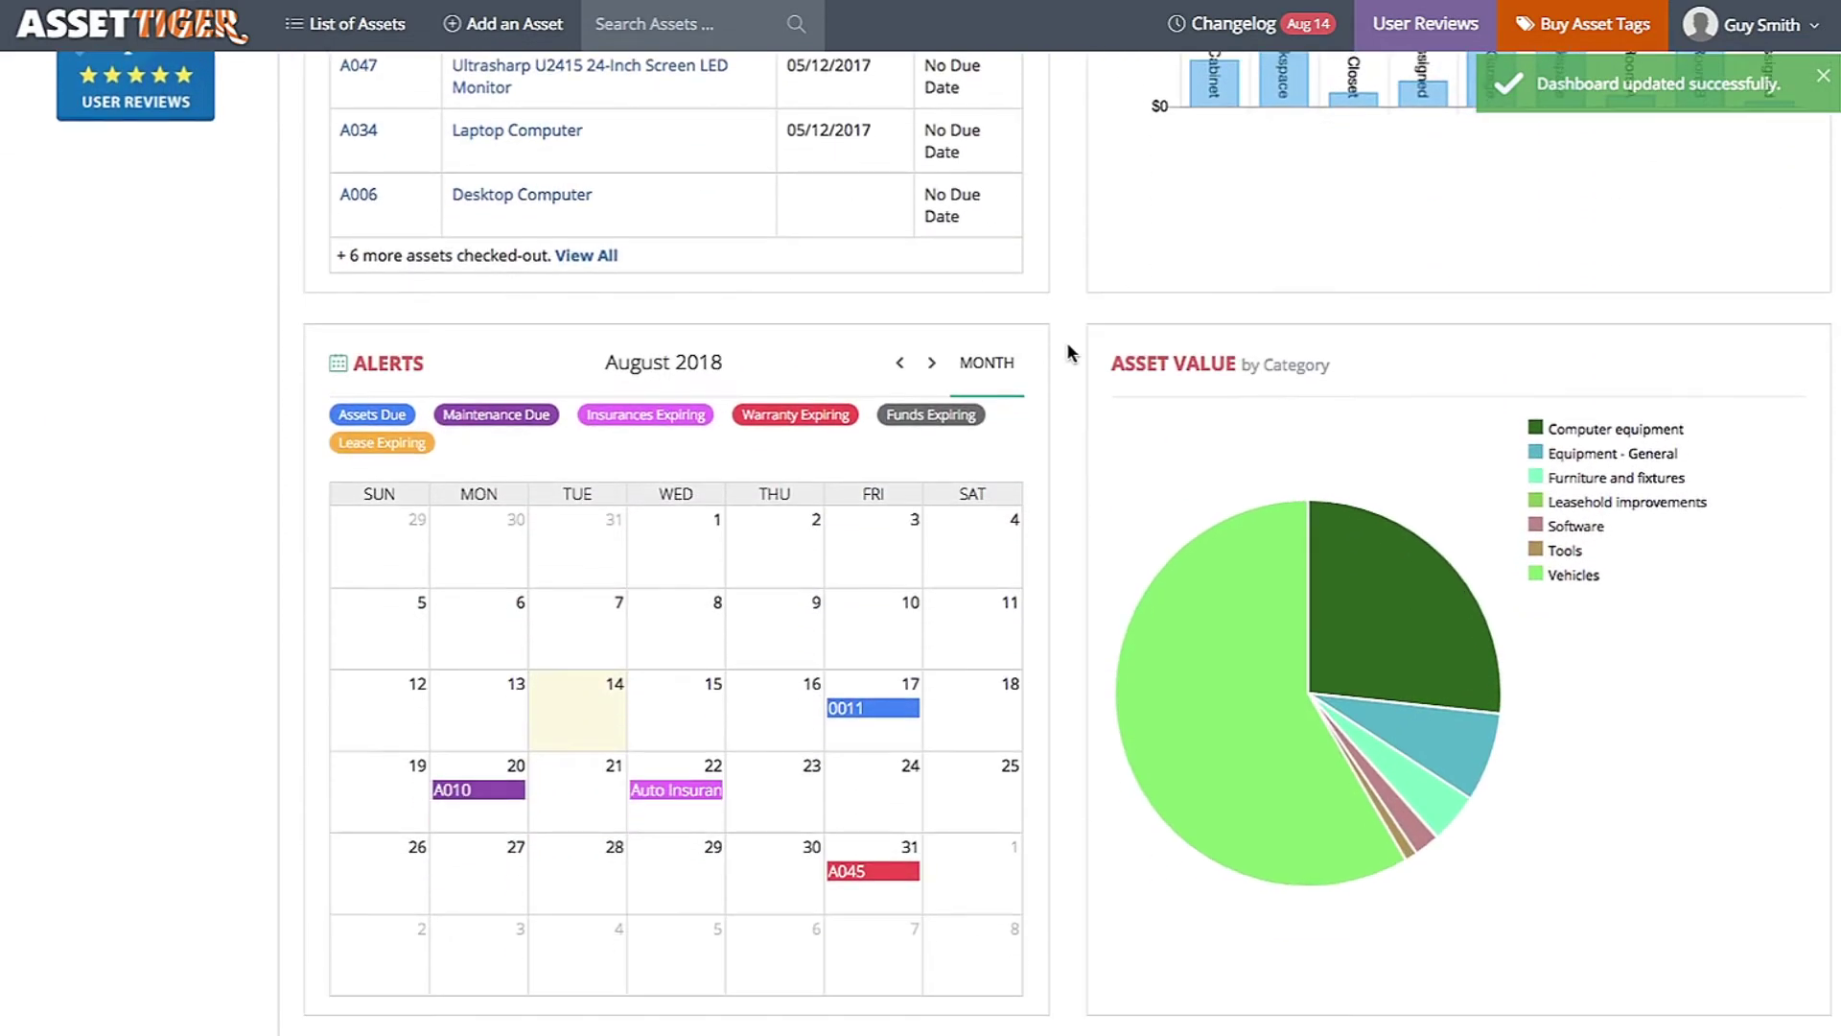
click(934, 367)
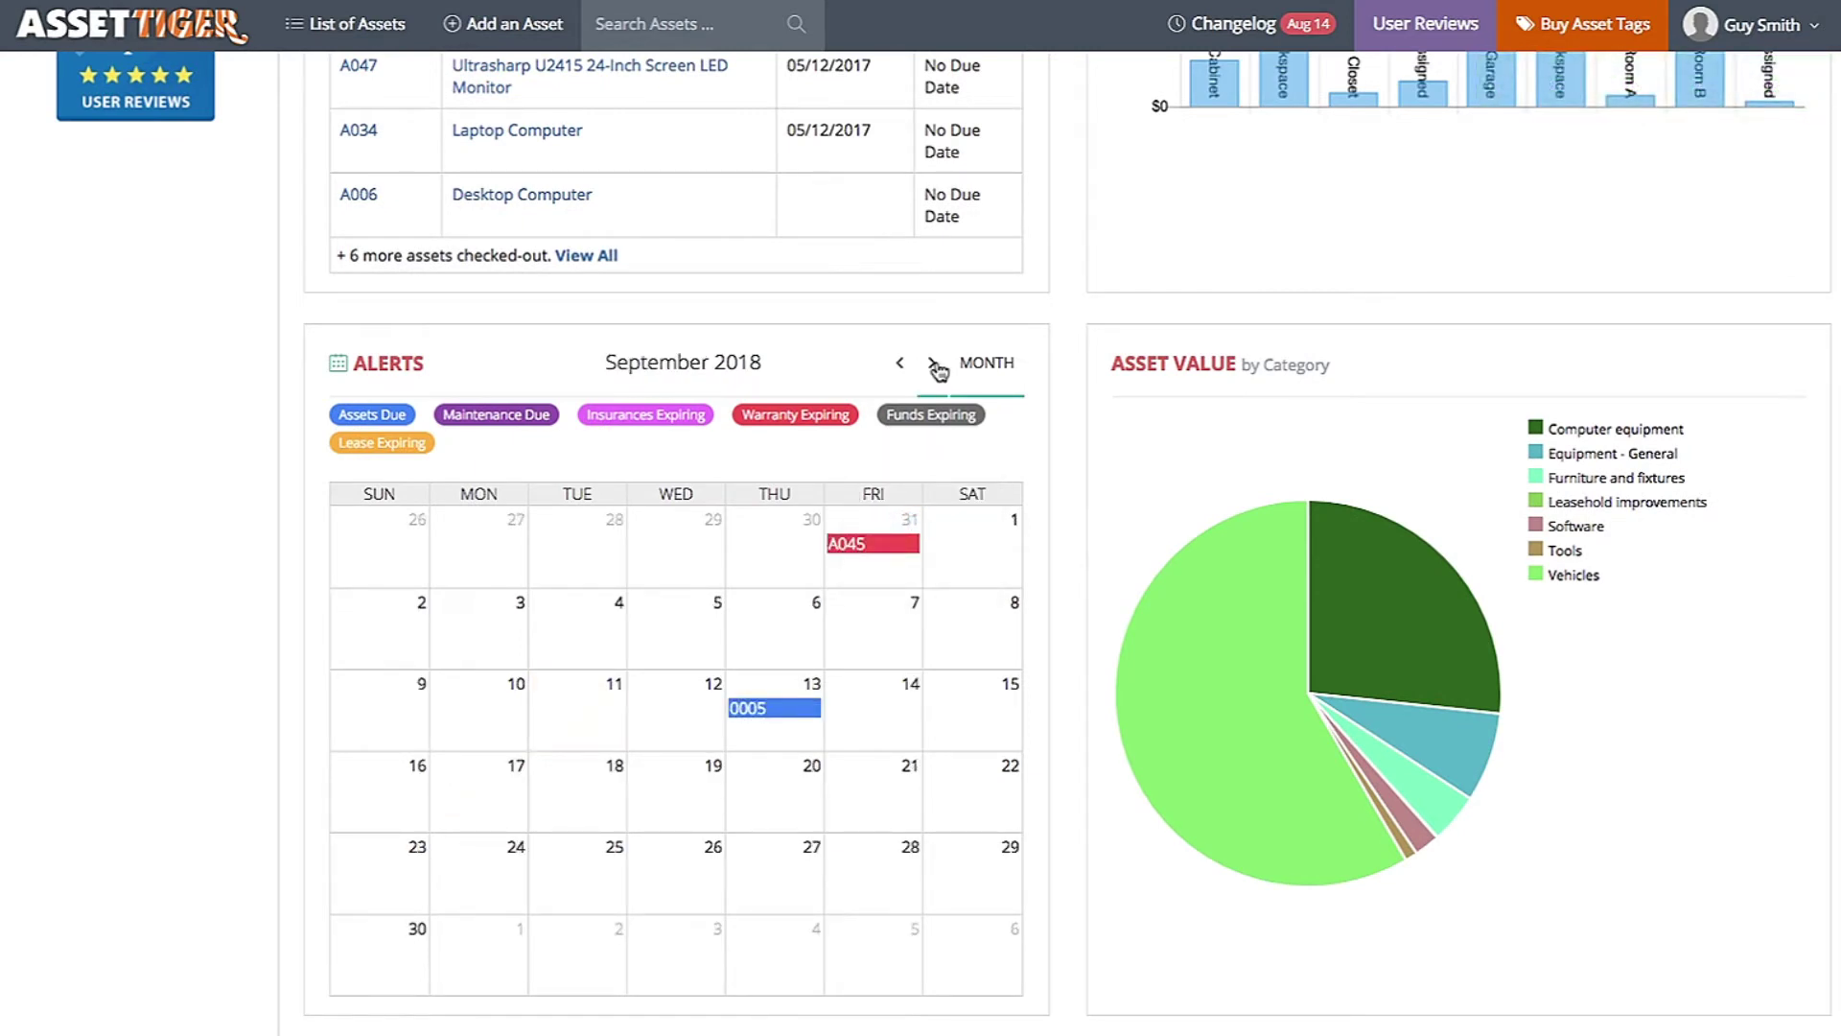
click(907, 370)
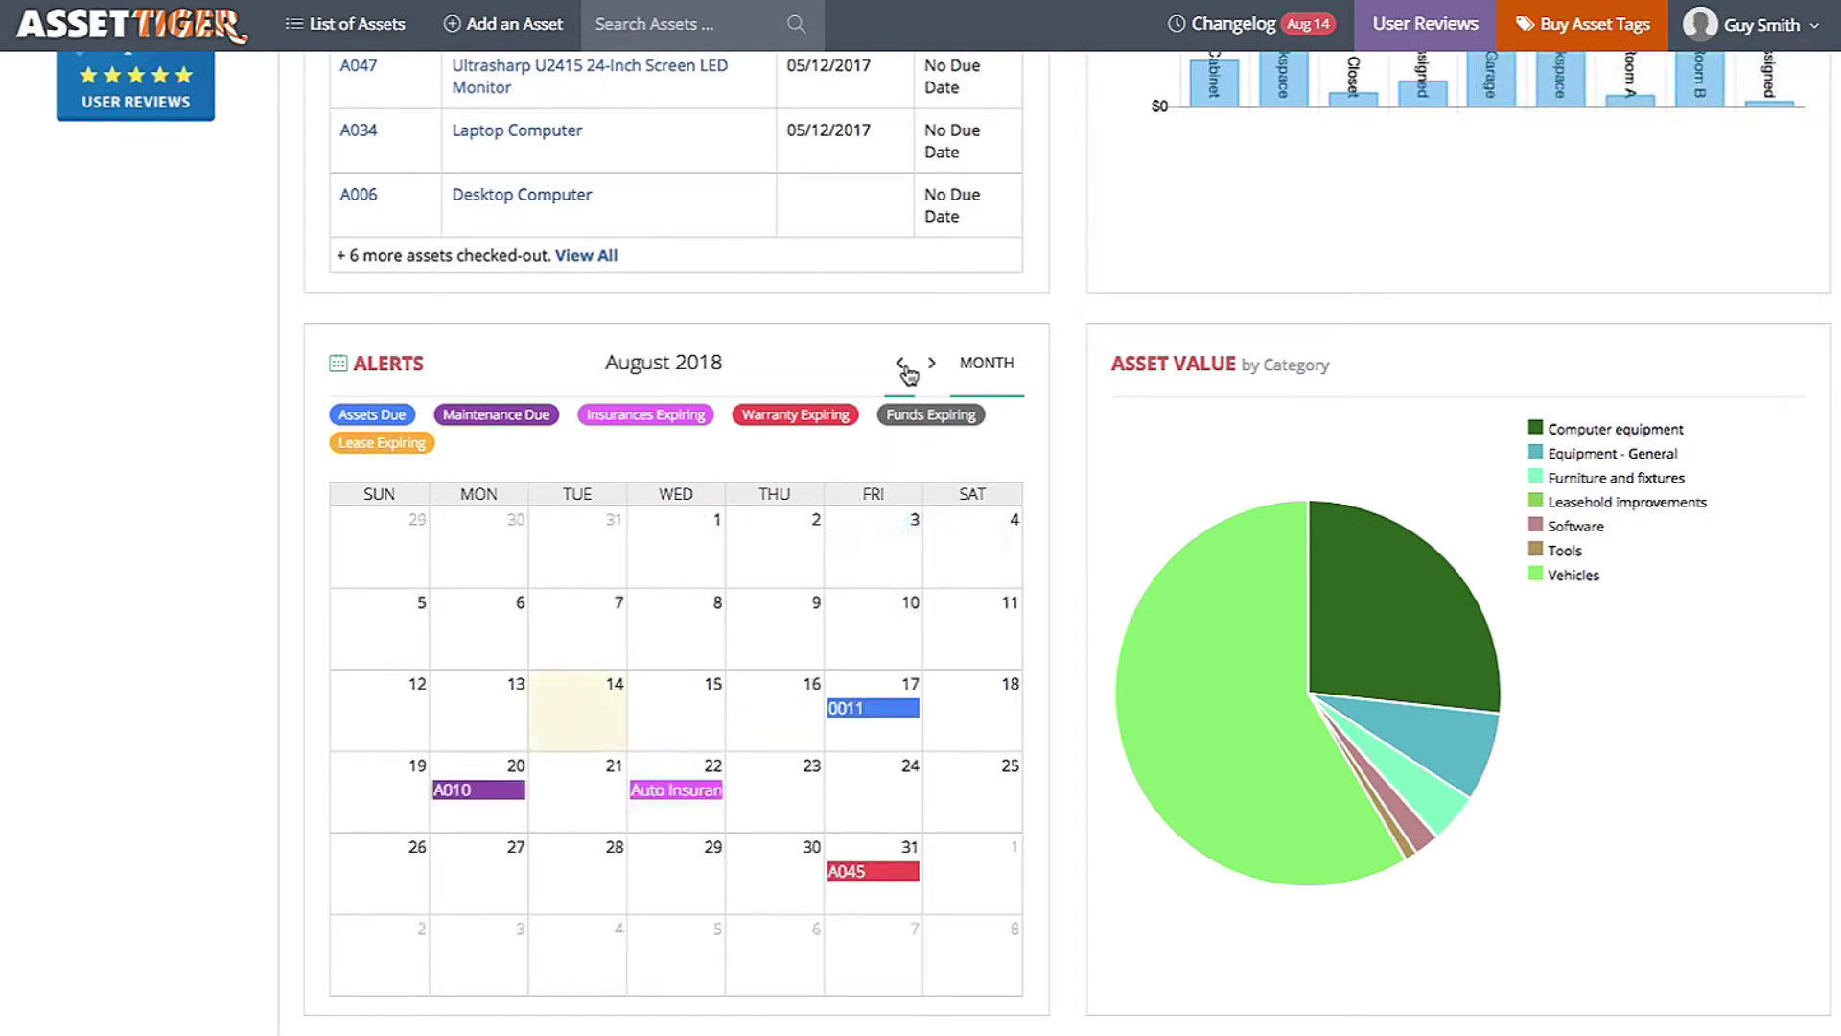
Go to the Manage Dashboard page from the Setup section
scroll(908, 374, up, 9)
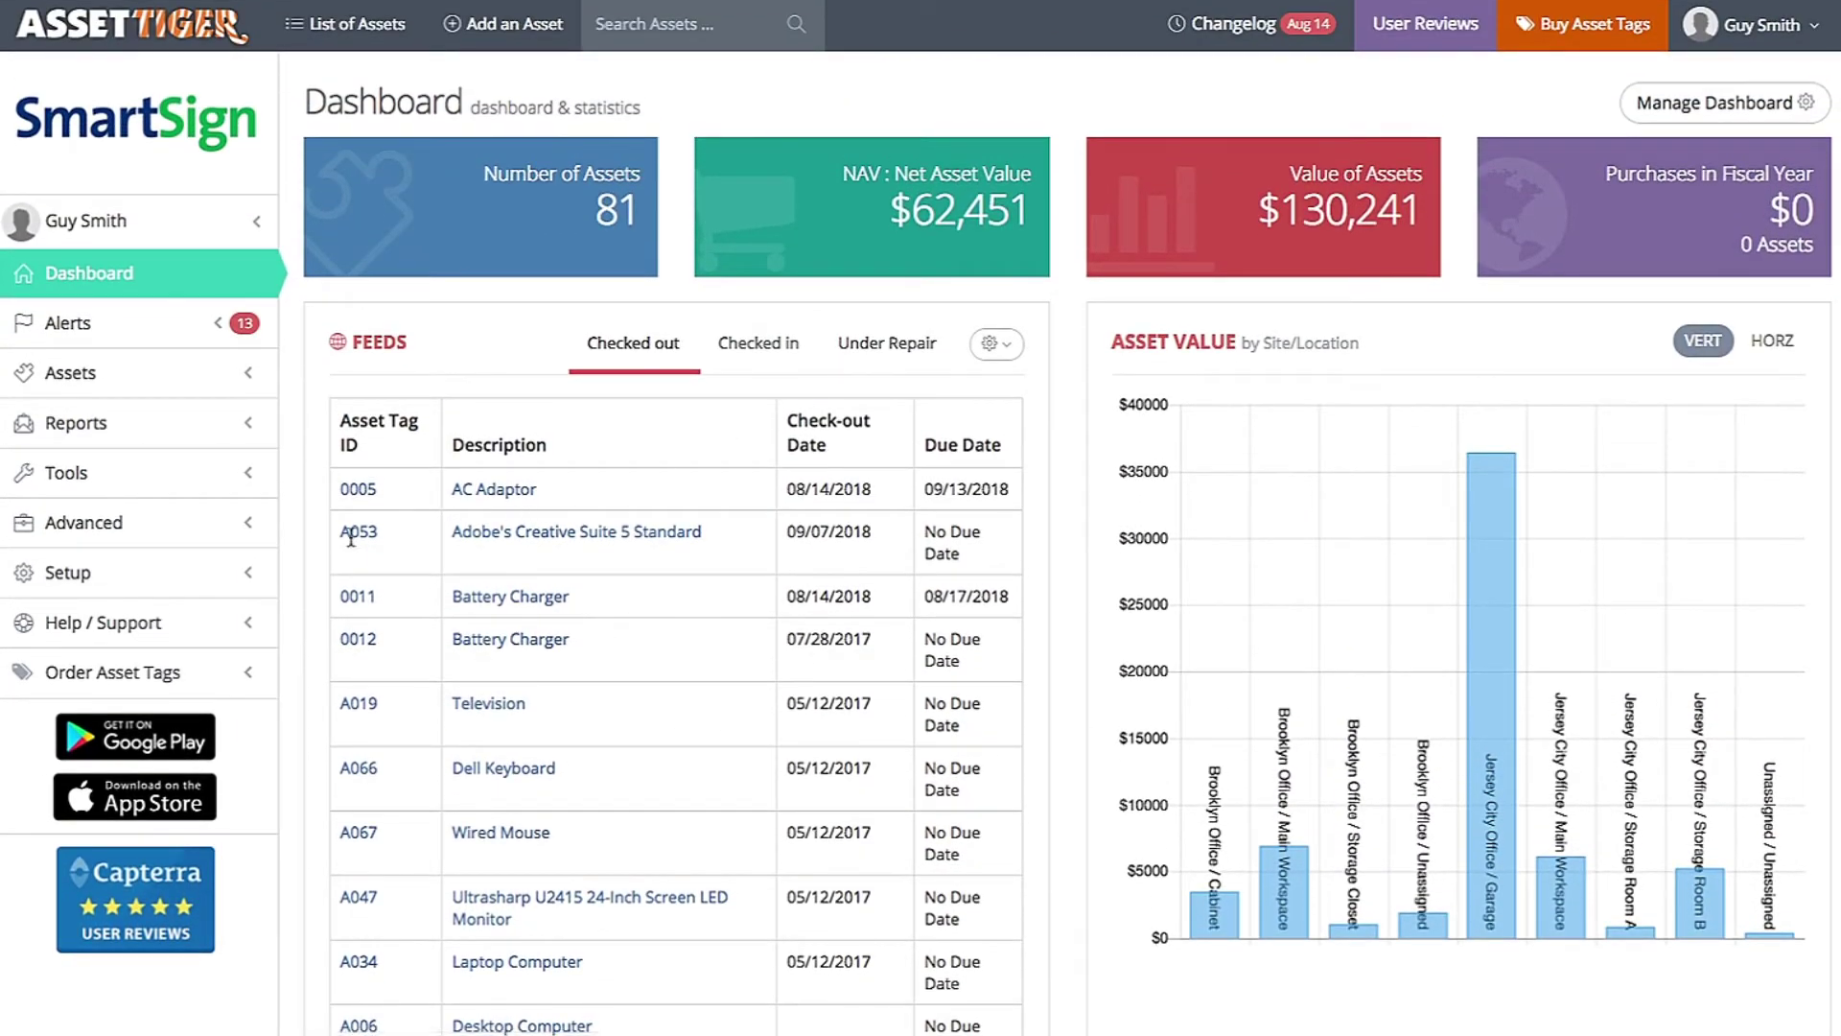
click(198, 579)
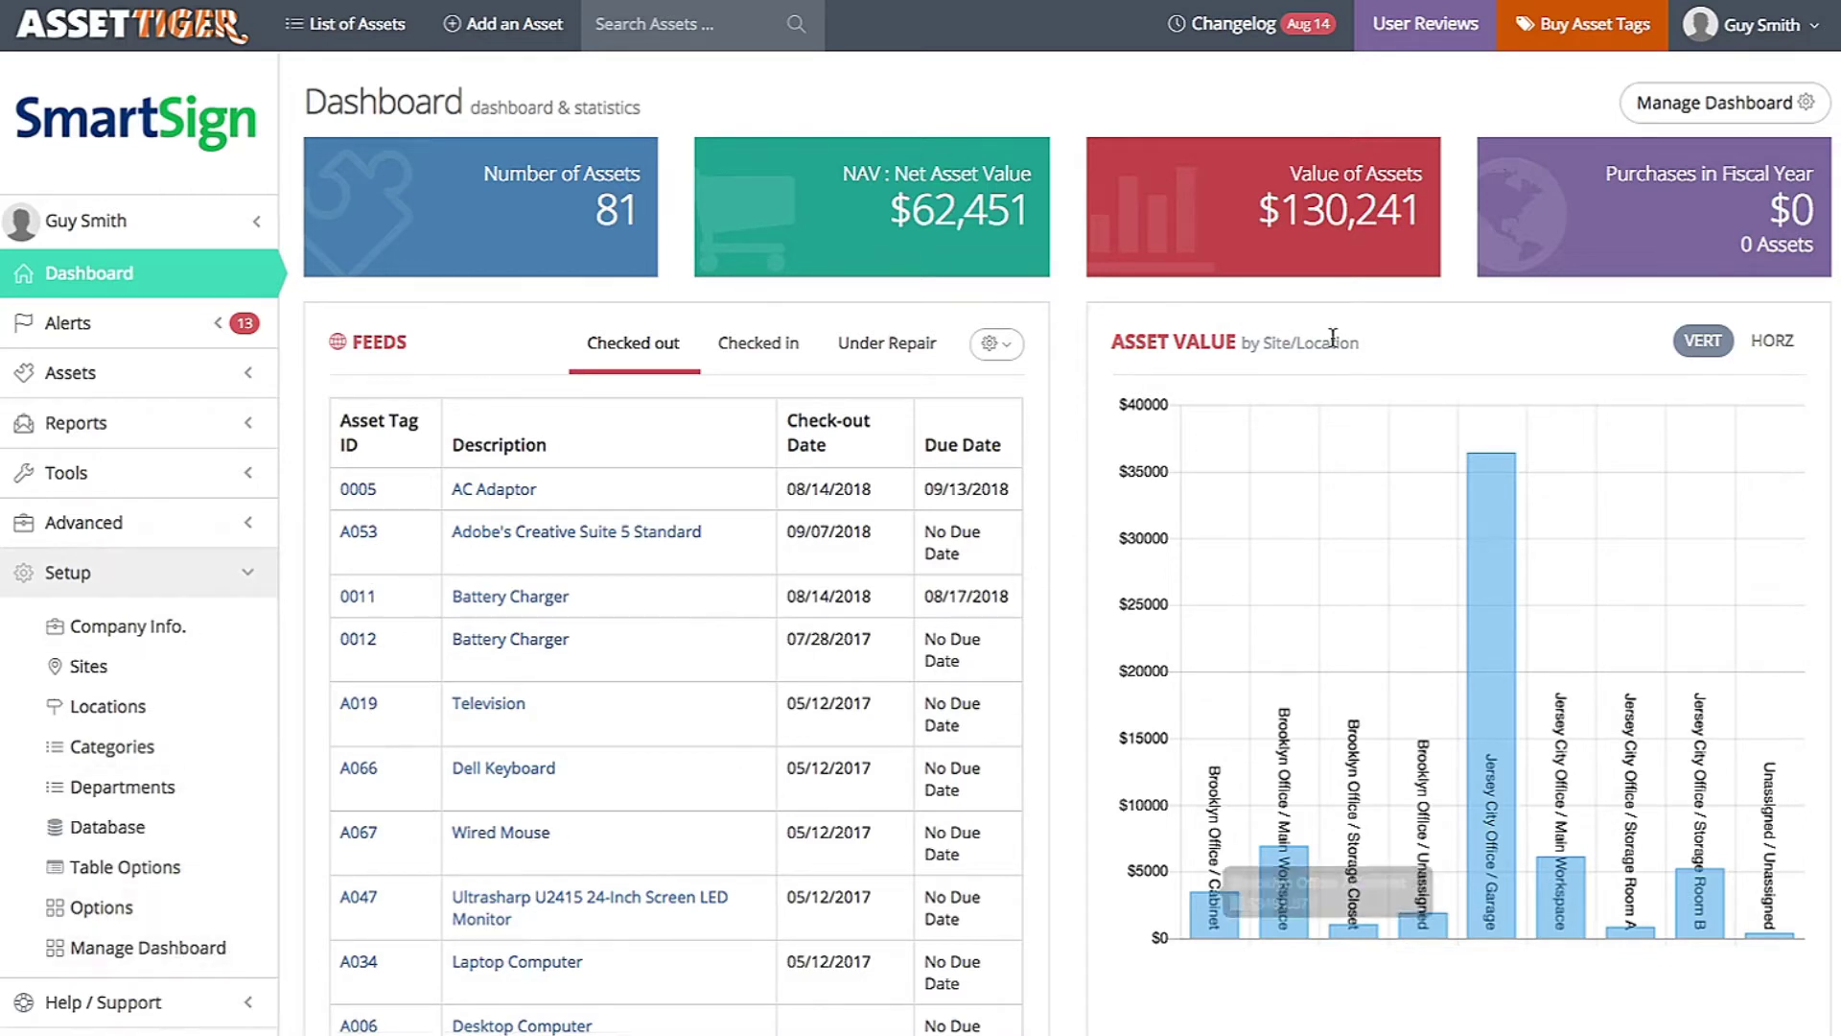
click(1696, 100)
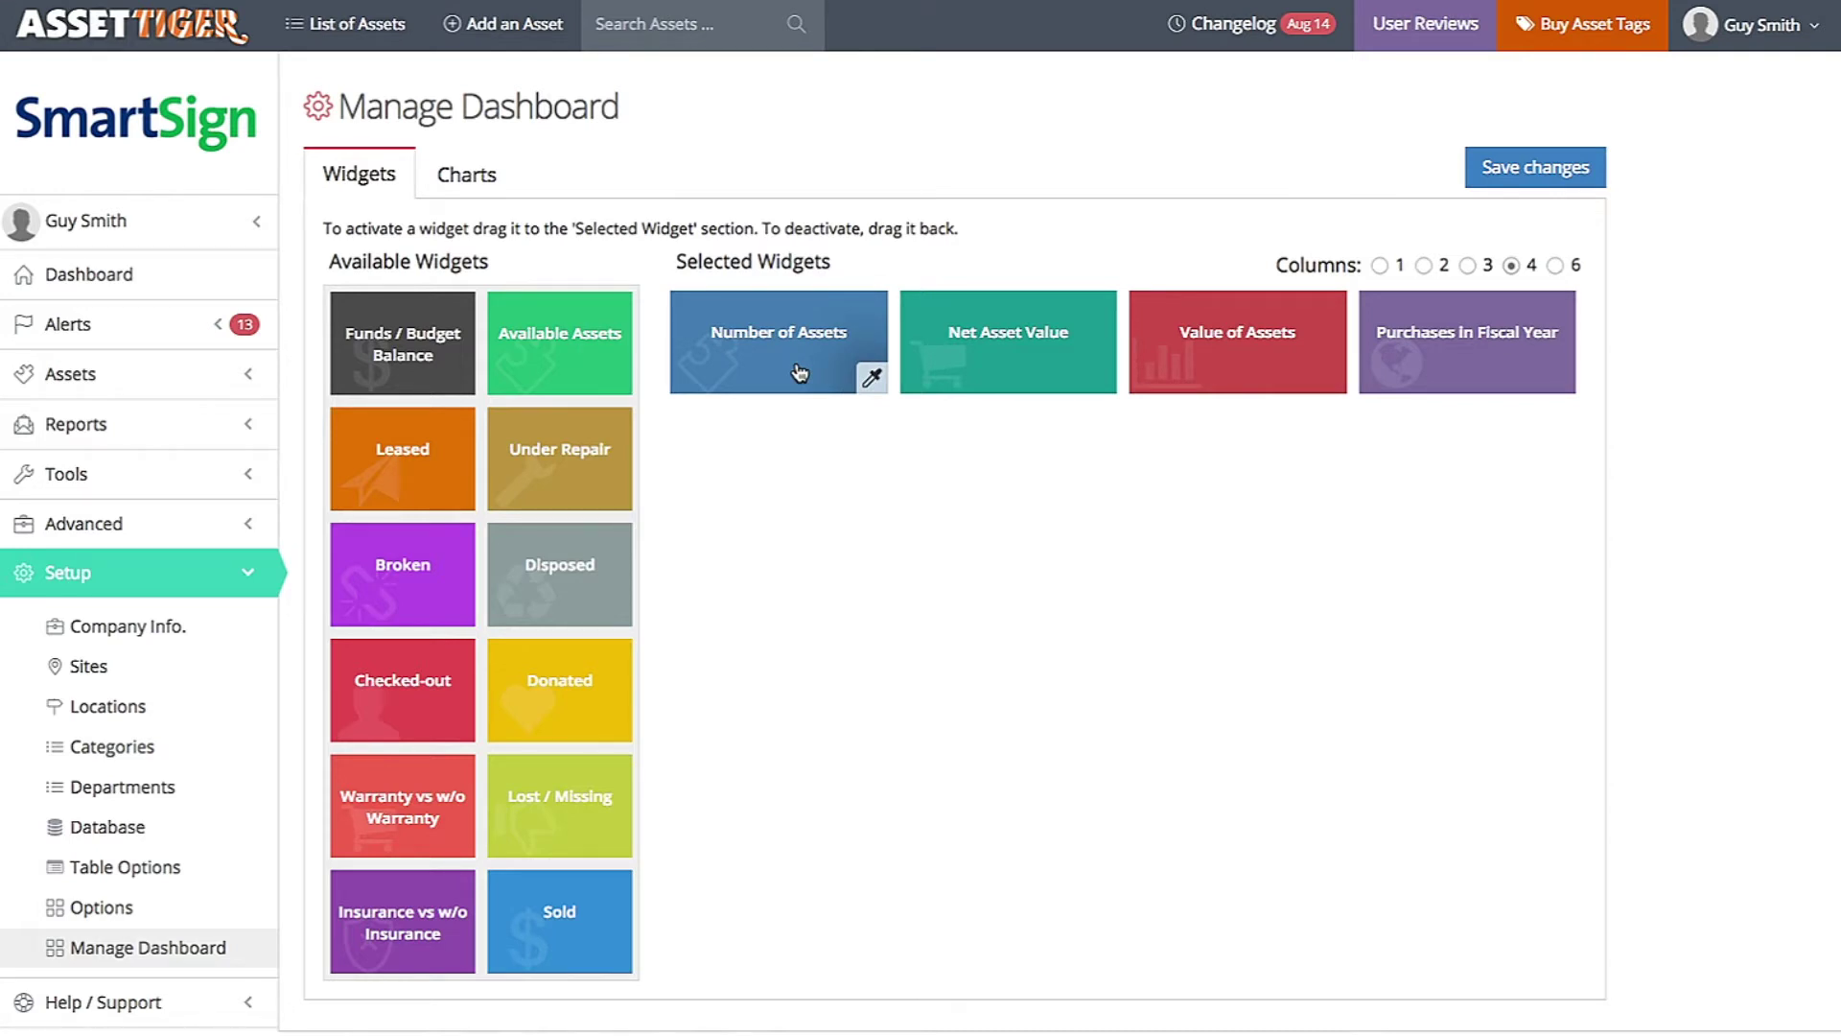
Move Checked-out, Lost / Missing and Sold into Selected Widgets and return Net Asset Value to Available
drag(427, 694, 825, 503)
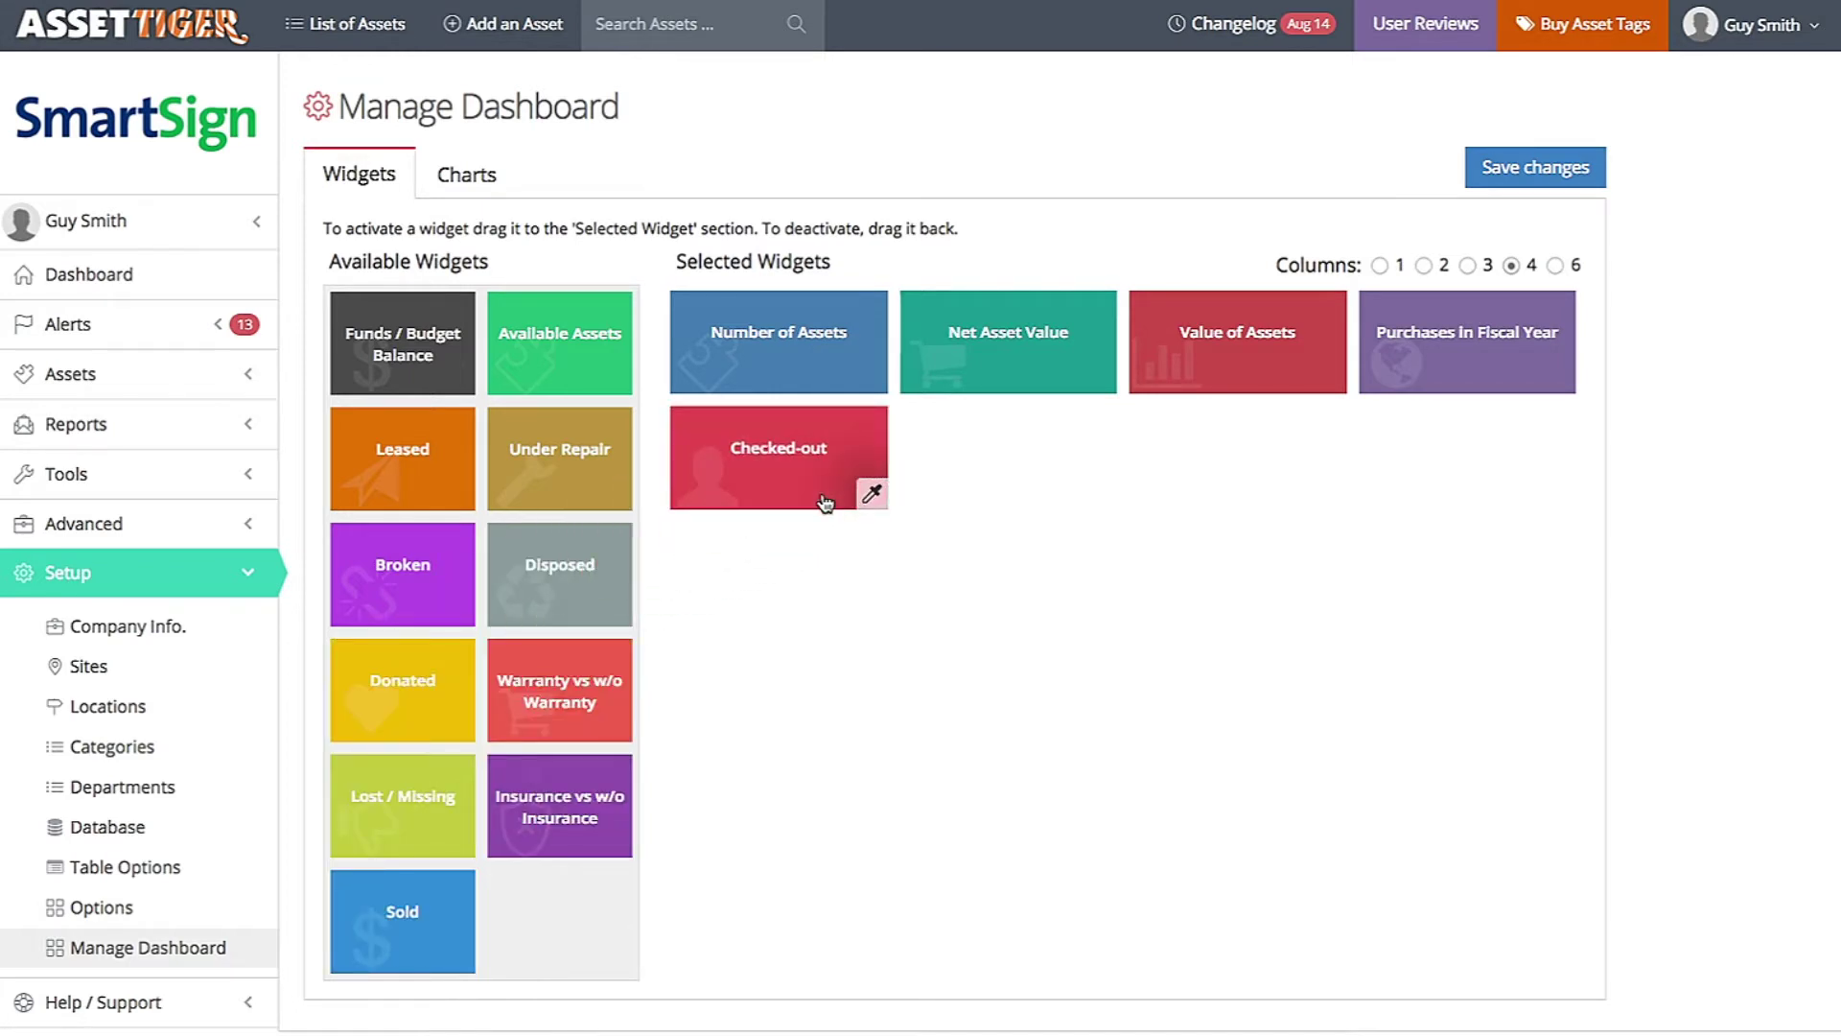
drag(440, 844, 1089, 499)
drag(608, 834, 1347, 446)
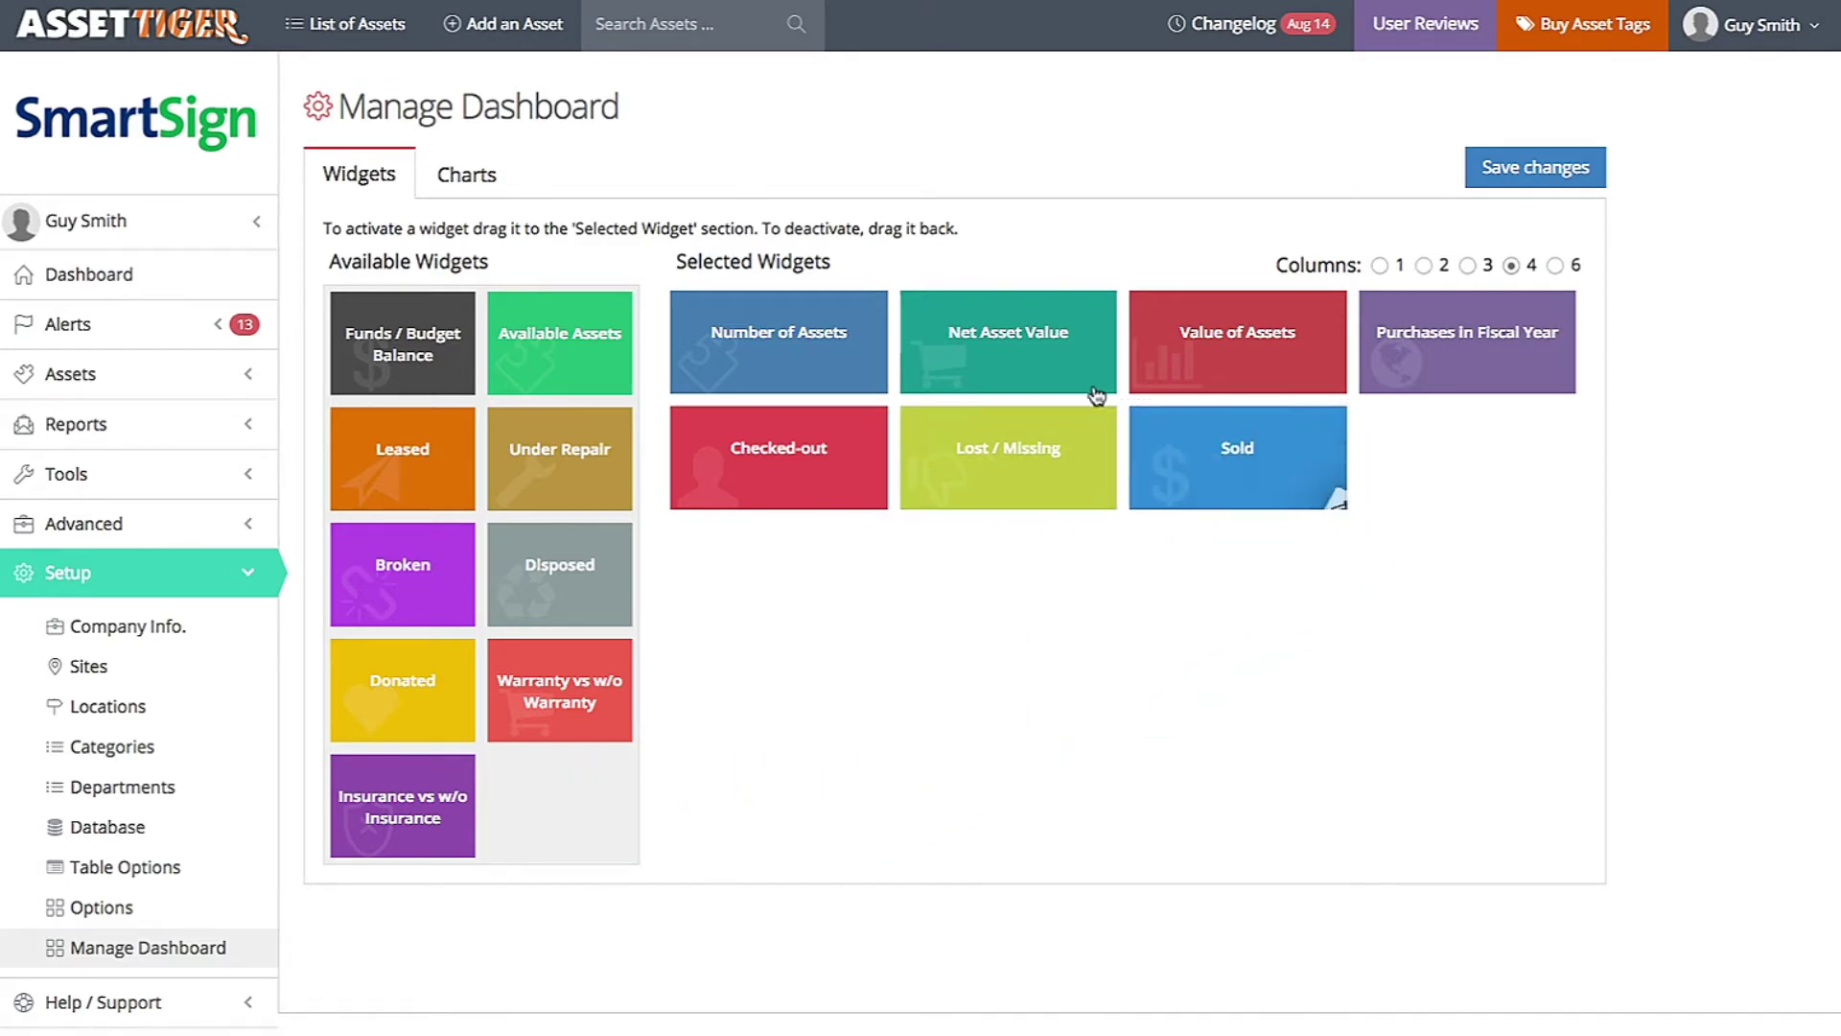
drag(1096, 395, 594, 822)
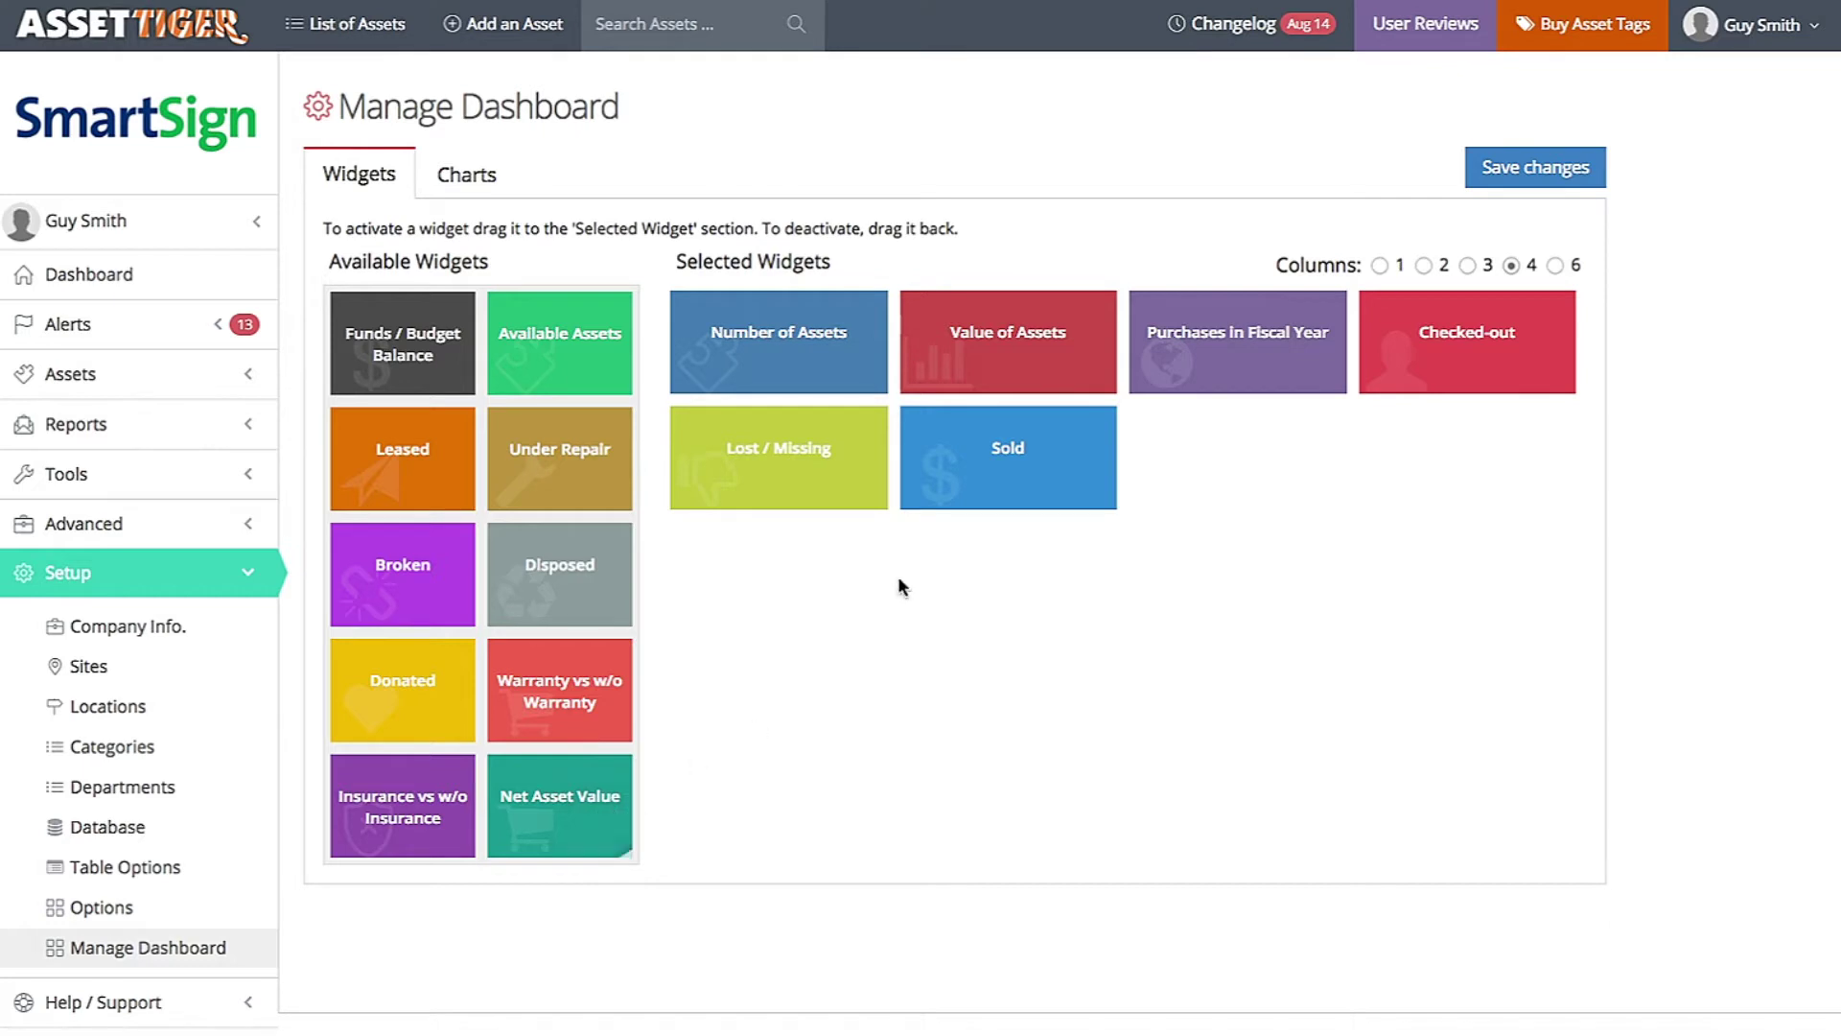
Recolour the Value of Assets widget tile from red to the dark charcoal swatch
mouse_move(1100, 369)
click(1101, 380)
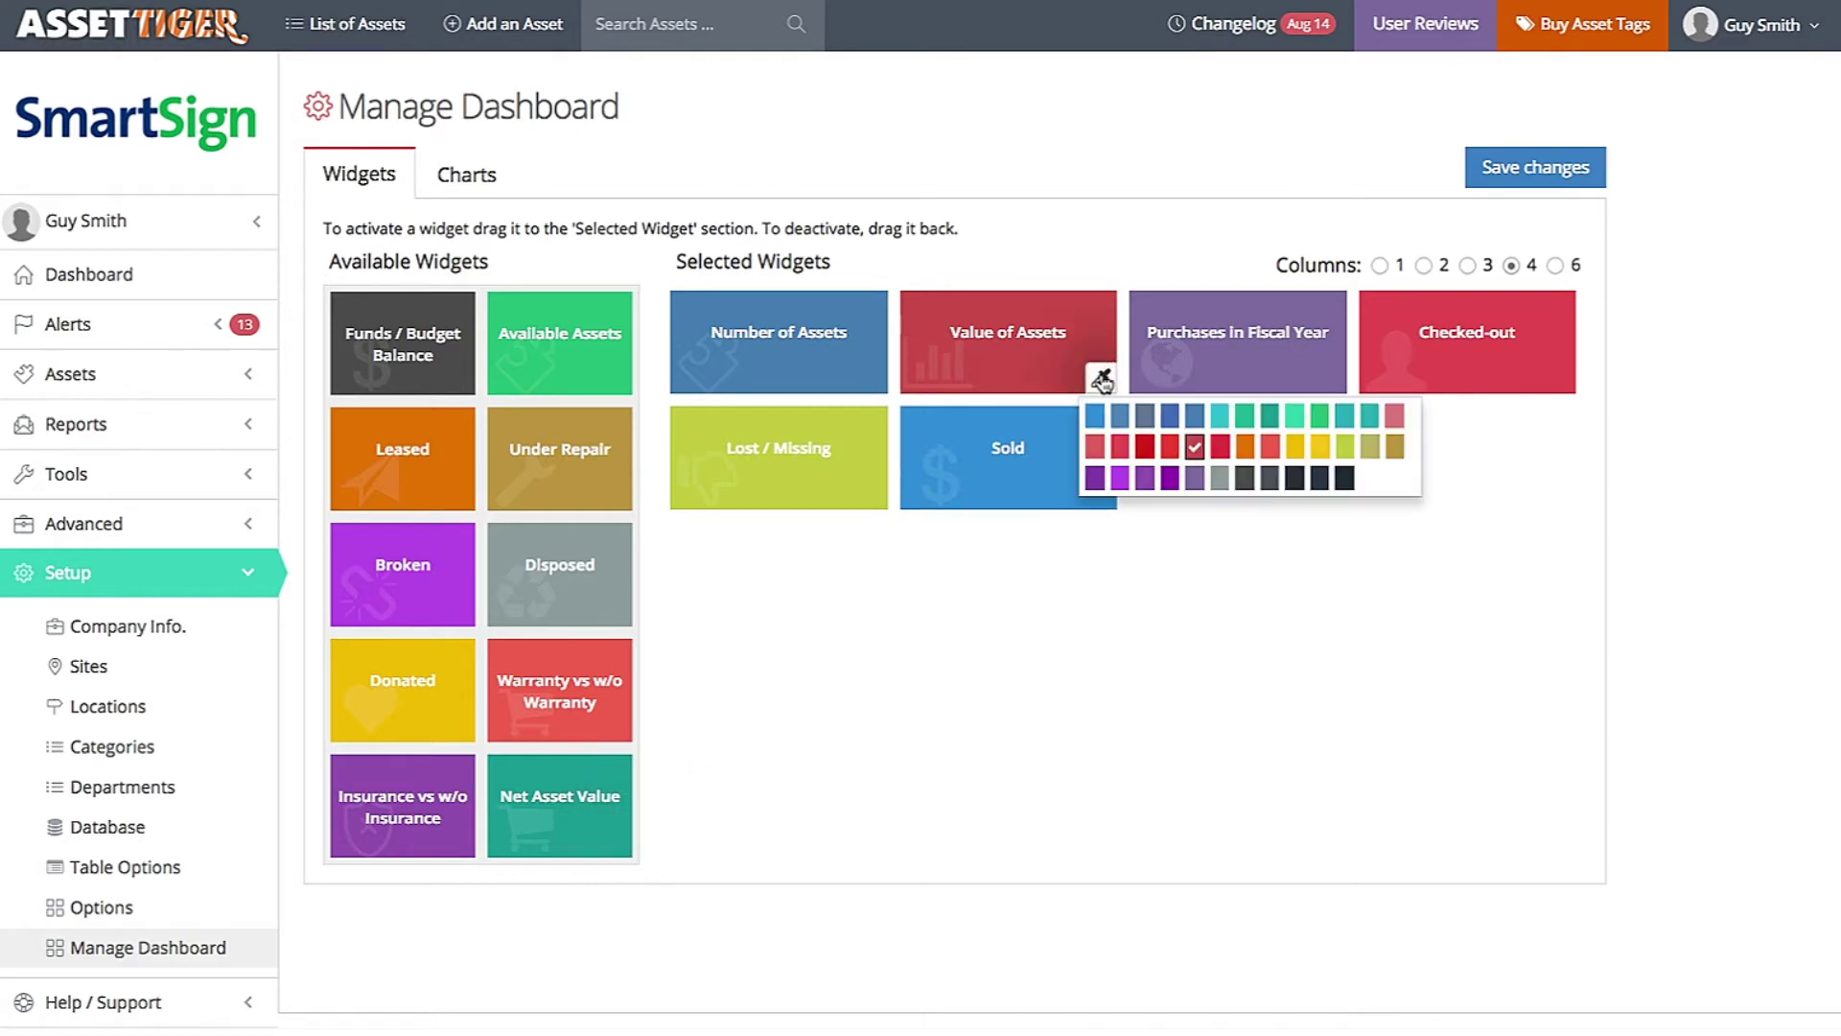
click(1298, 478)
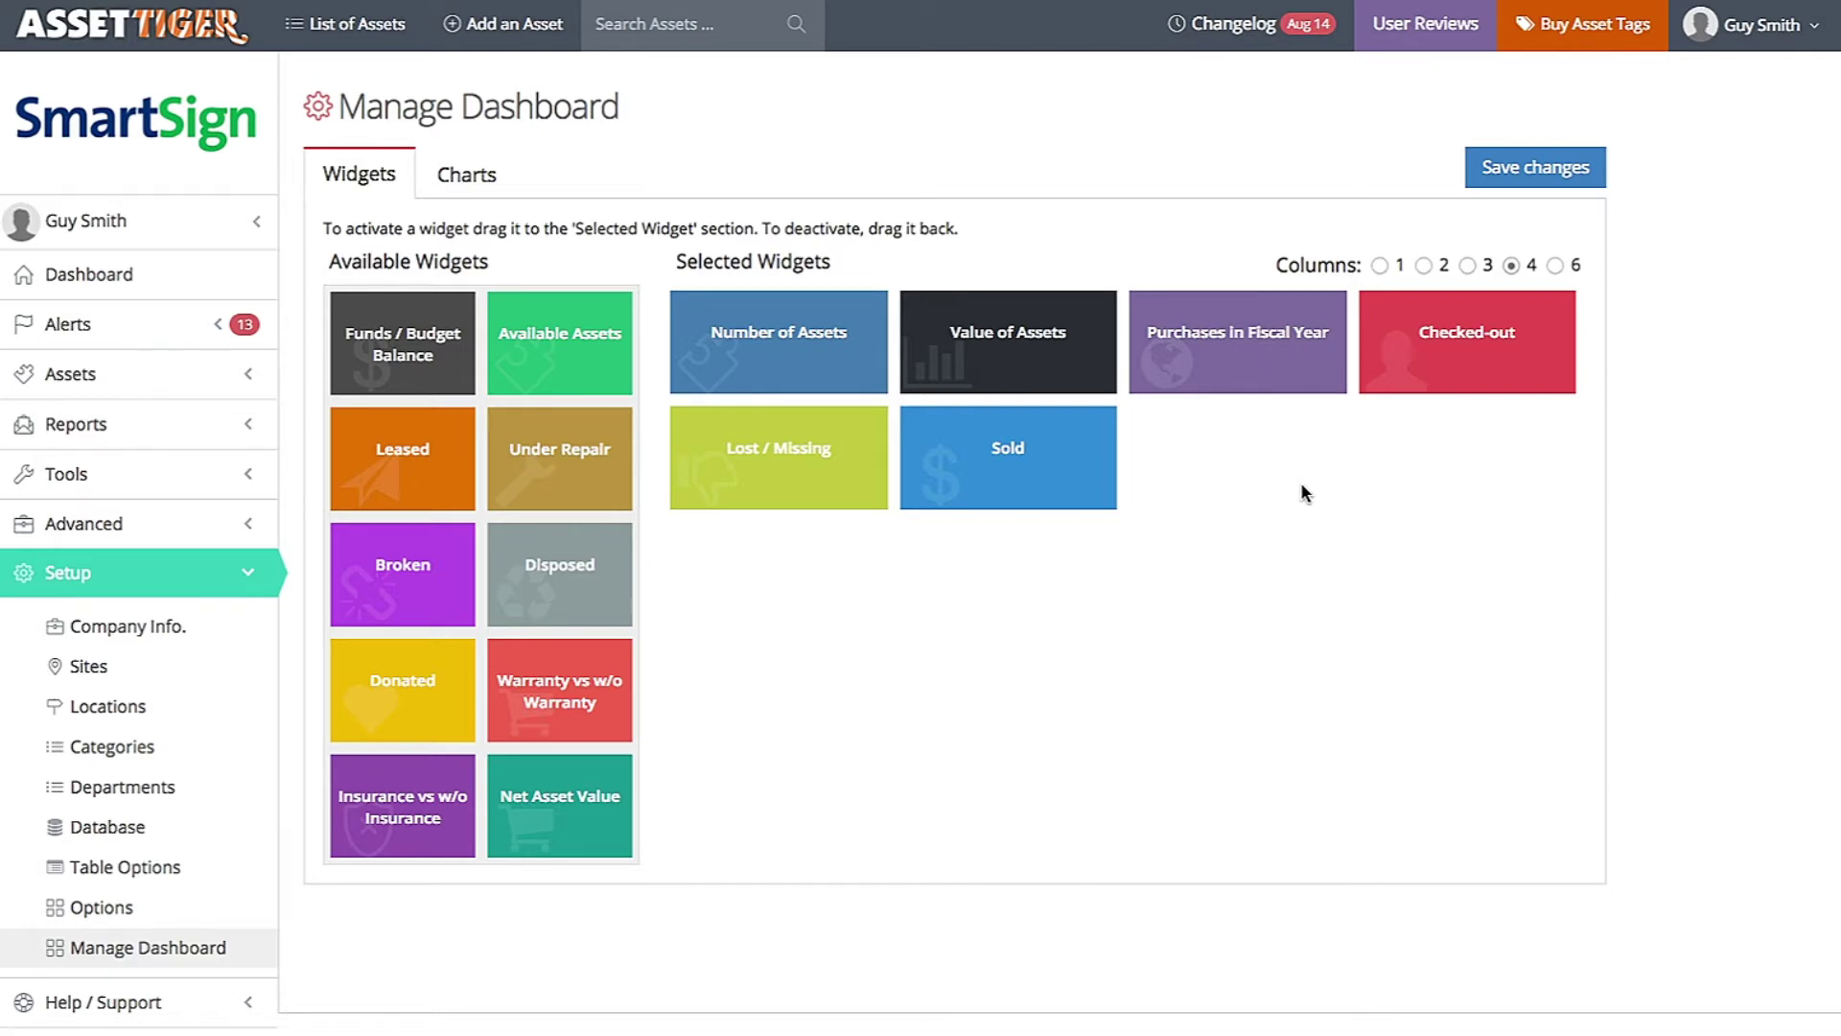
Use 3 columns, put Checked-out second and Value of Assets last, and save the widget layout
click(1555, 265)
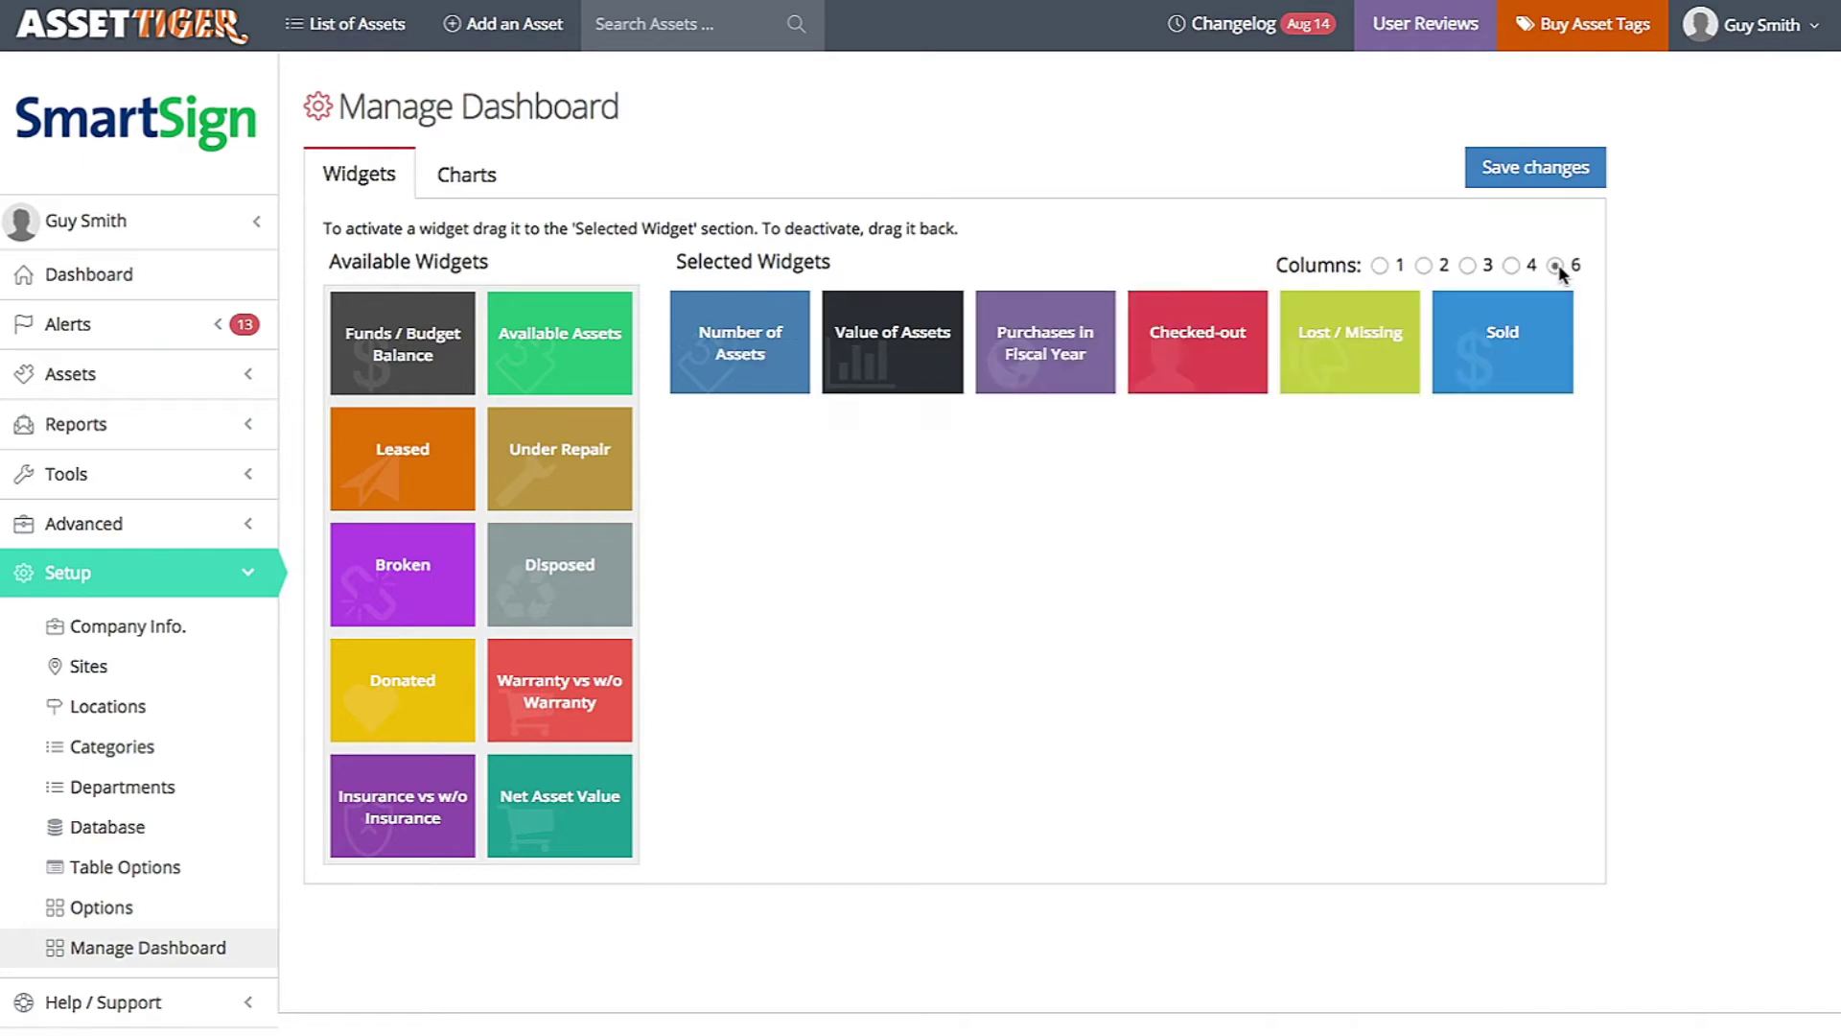
click(1467, 266)
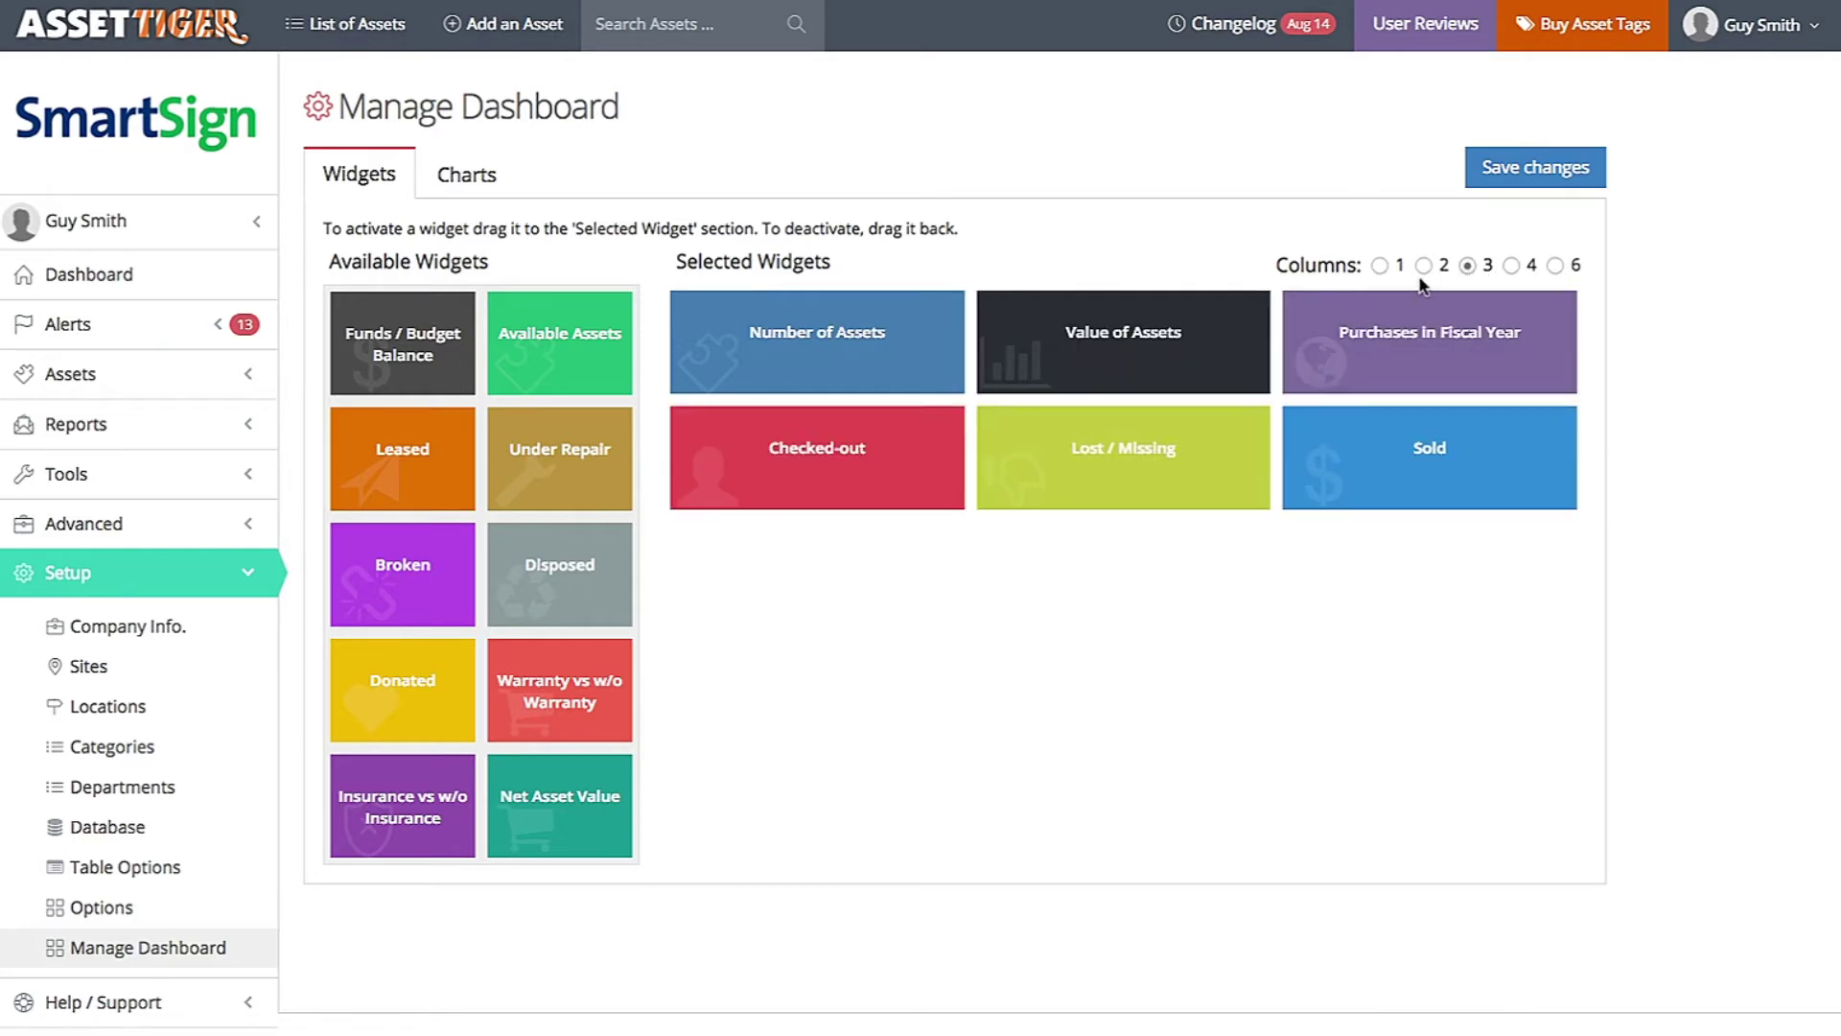
drag(950, 480, 1012, 350)
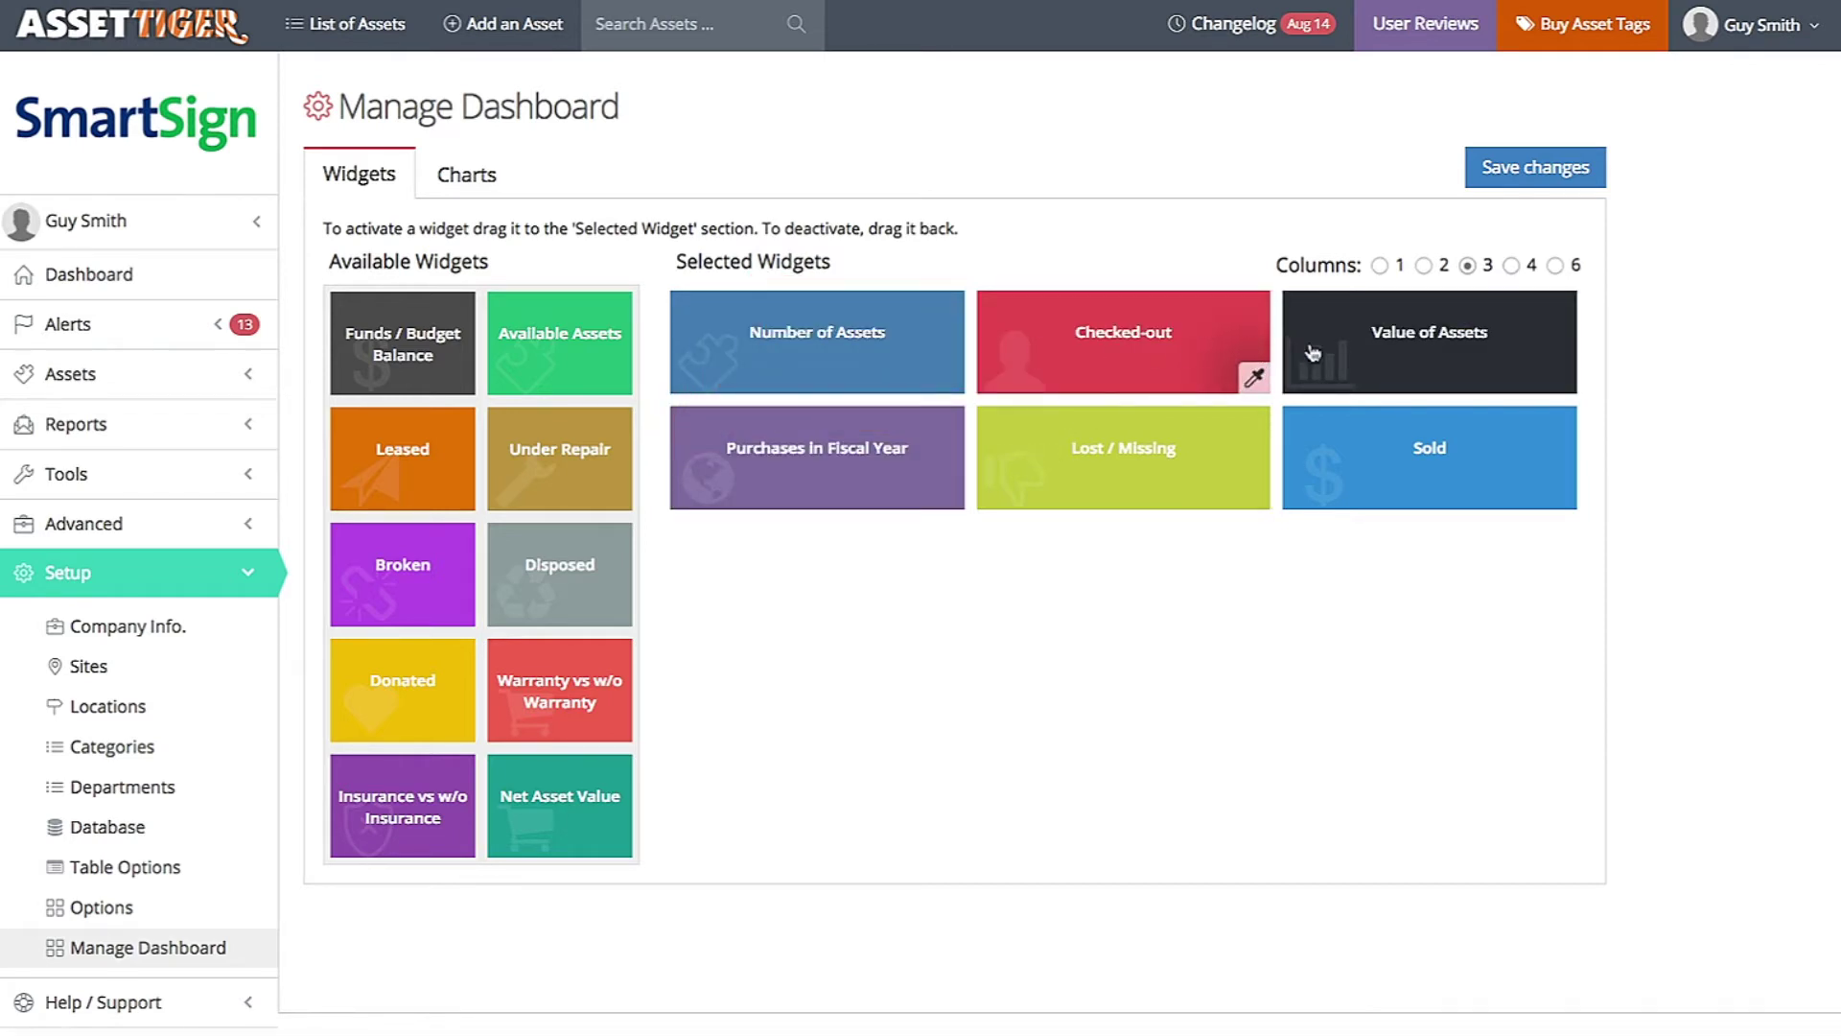
drag(1367, 359, 1285, 458)
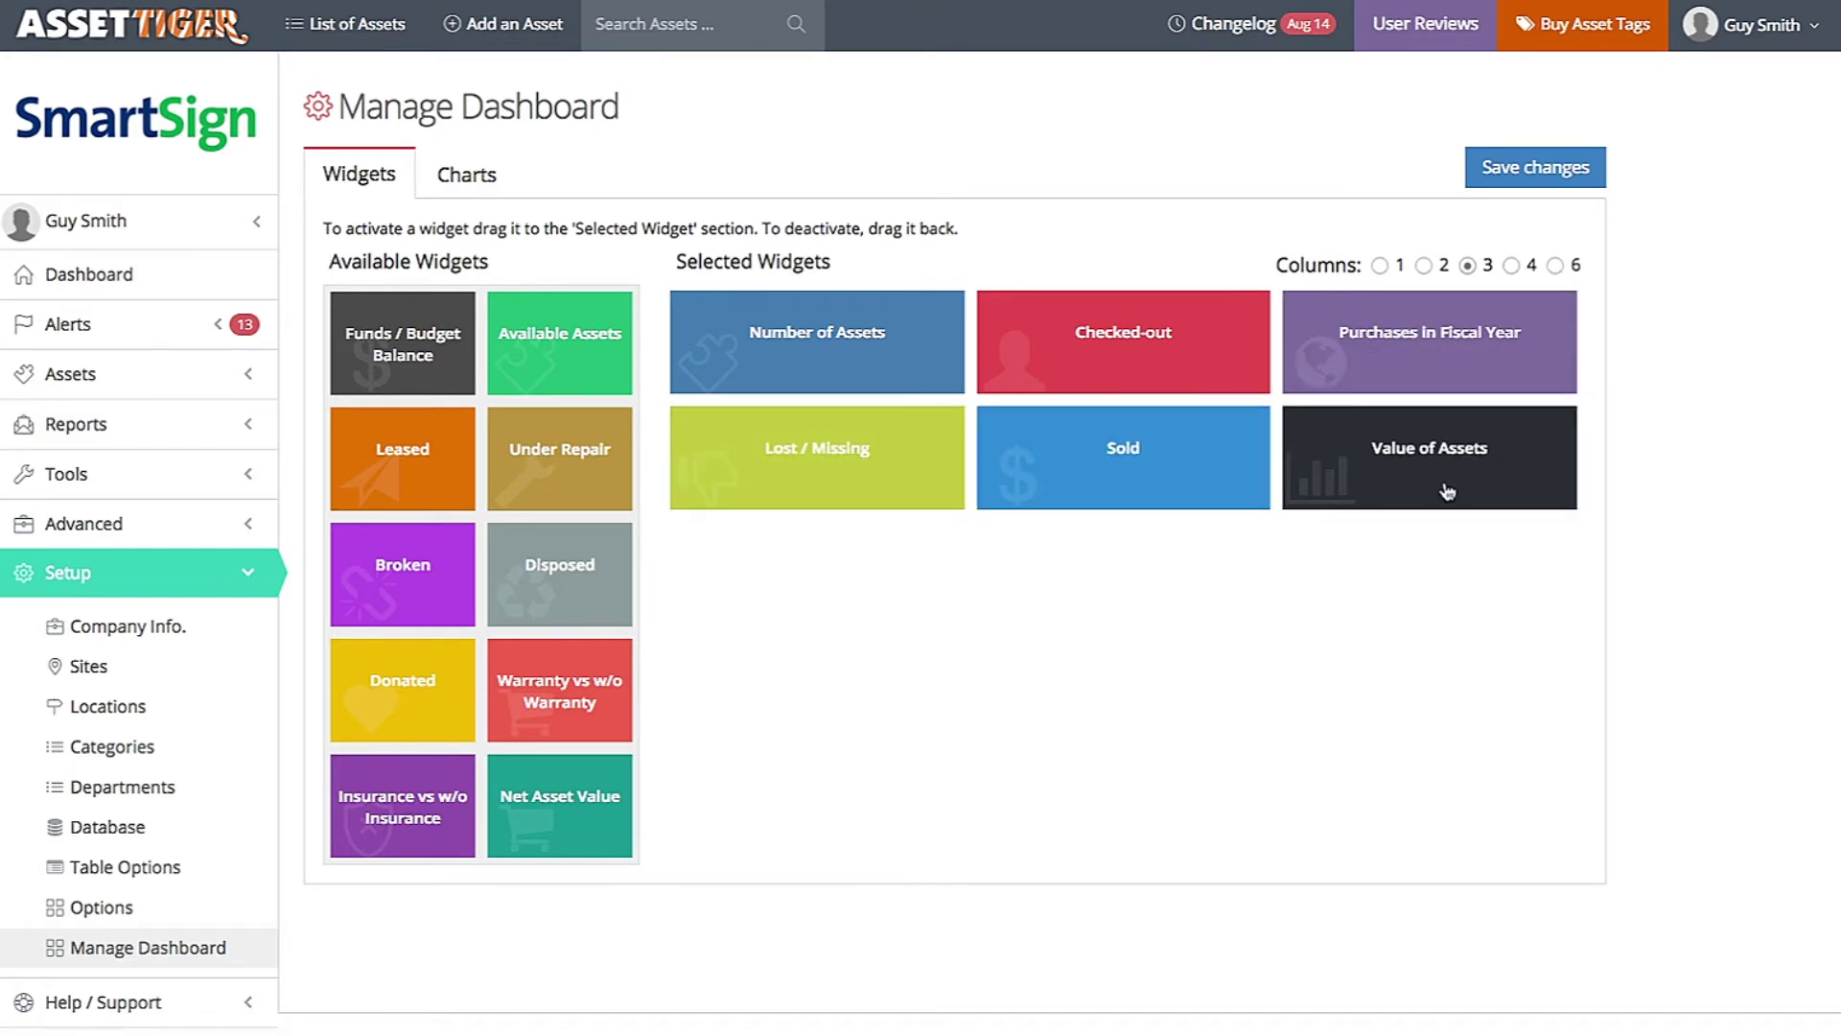
click(1576, 187)
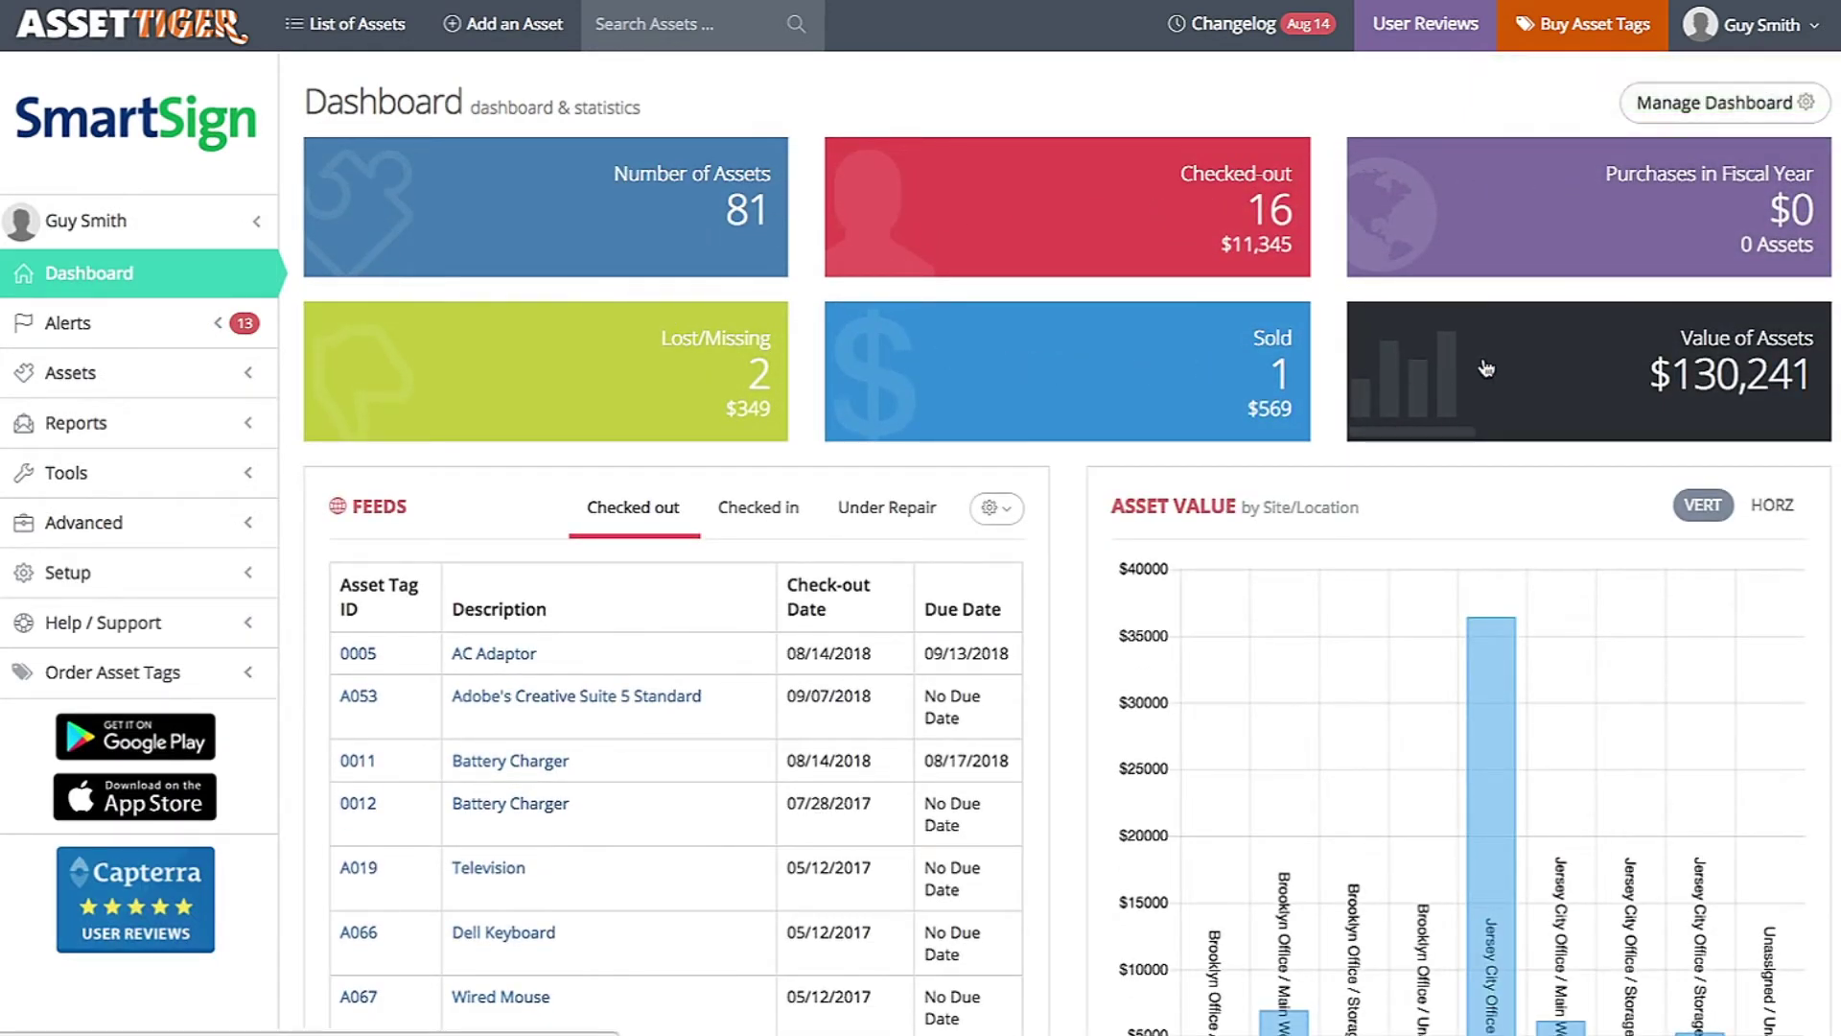
Review the saved six-widget dashboard, then reopen Manage Dashboard
scroll(1065, 509, down, 3)
scroll(1064, 509, down, 1)
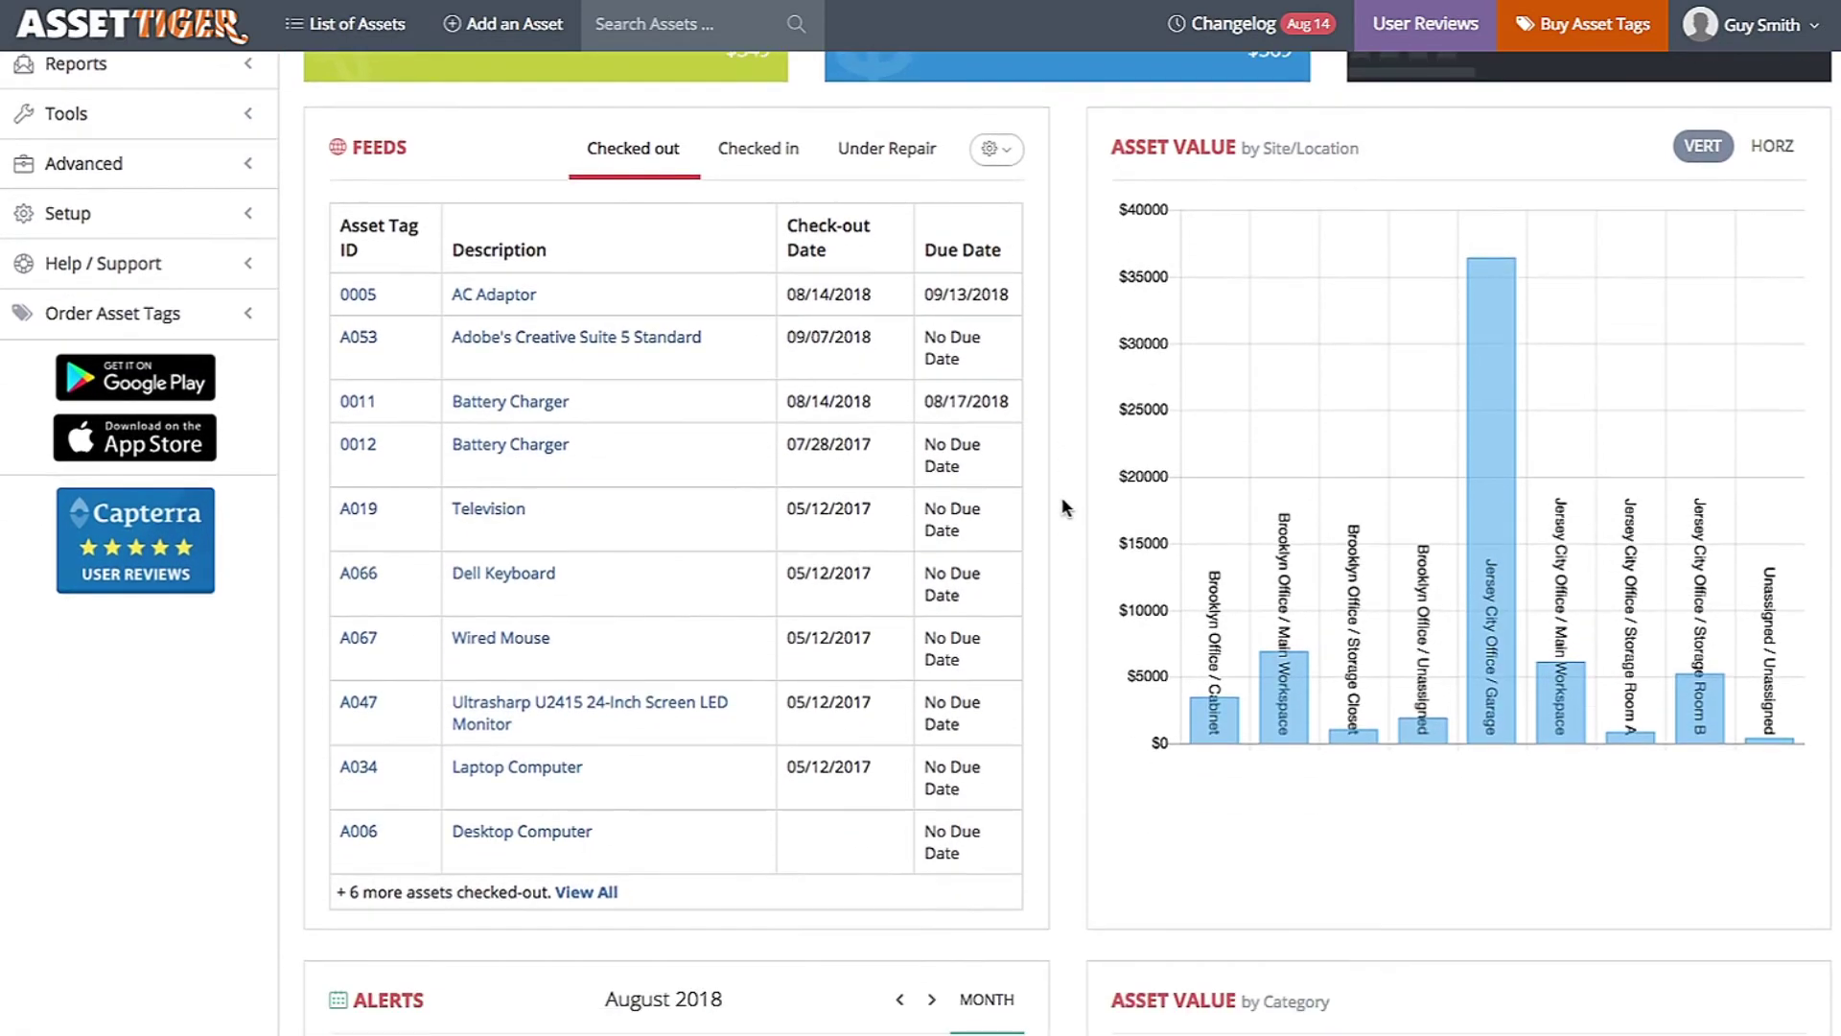
scroll(1064, 508, up, 4)
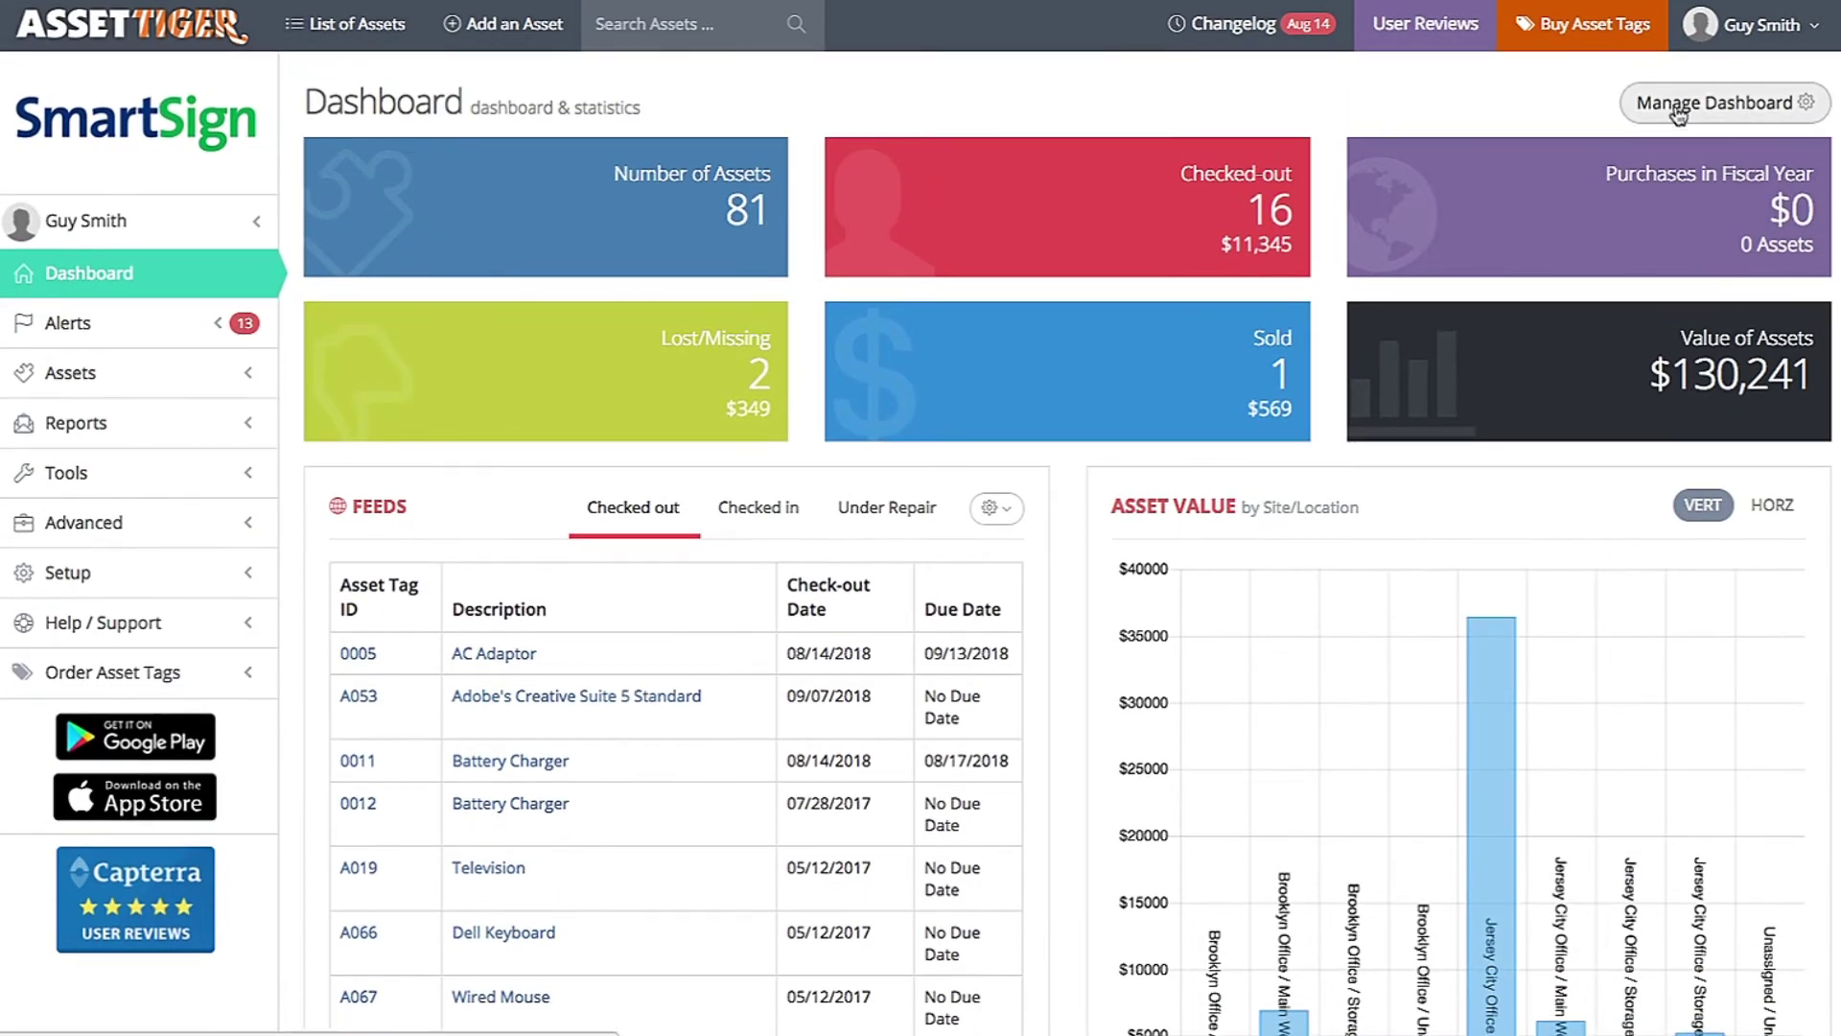
click(1690, 107)
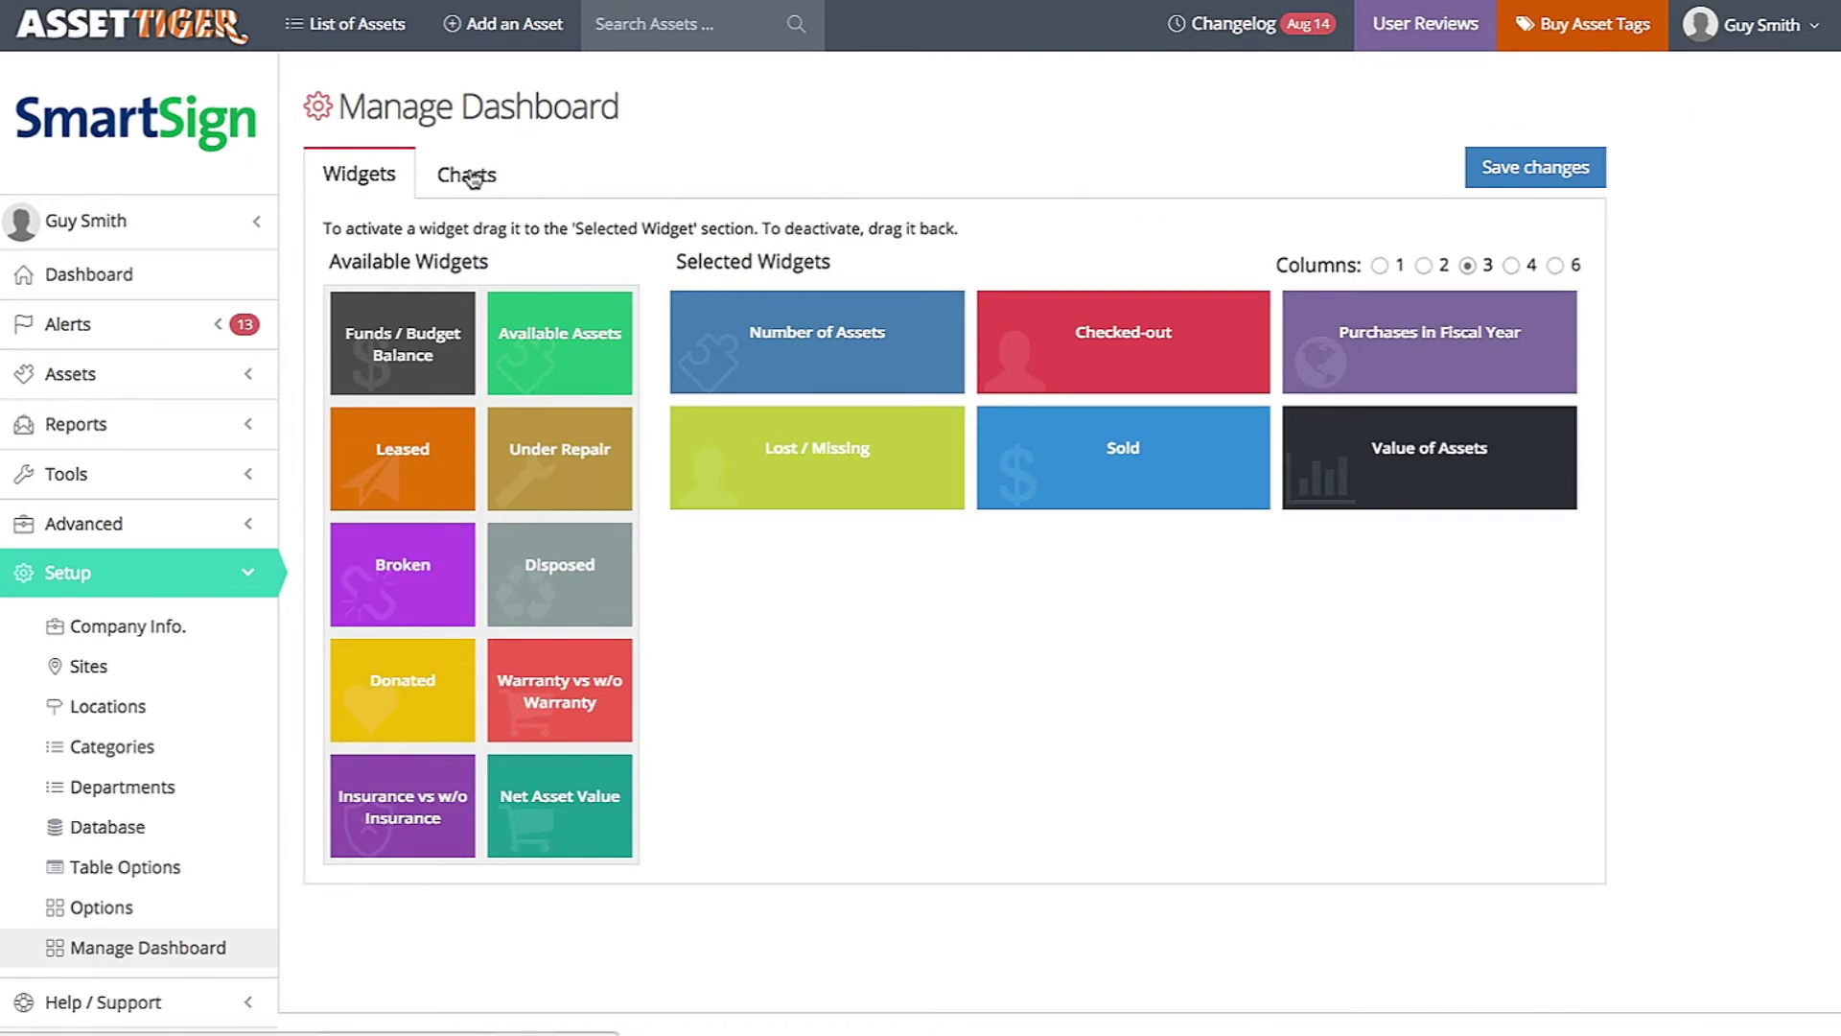
Among charts, drop Asset Value by Category and add the Site/Location pie and Asset Value by Department
click(470, 174)
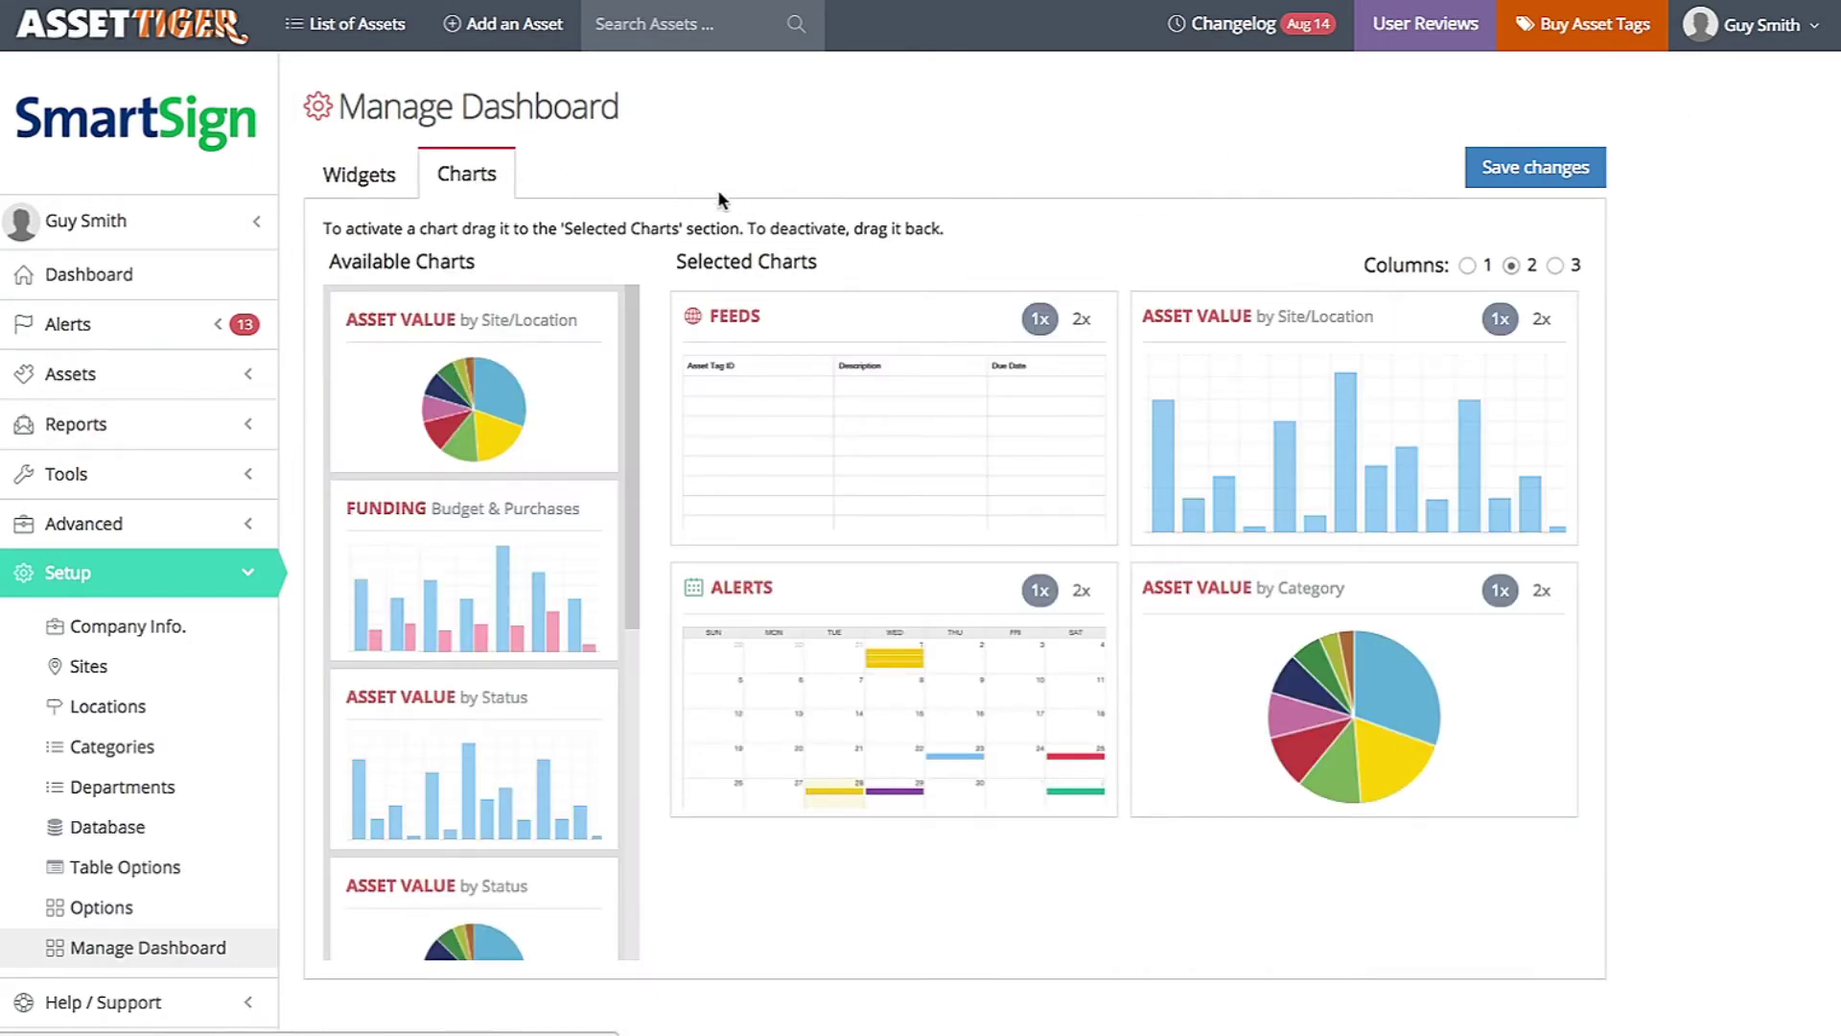
drag(1218, 666, 406, 618)
drag(434, 414, 1328, 719)
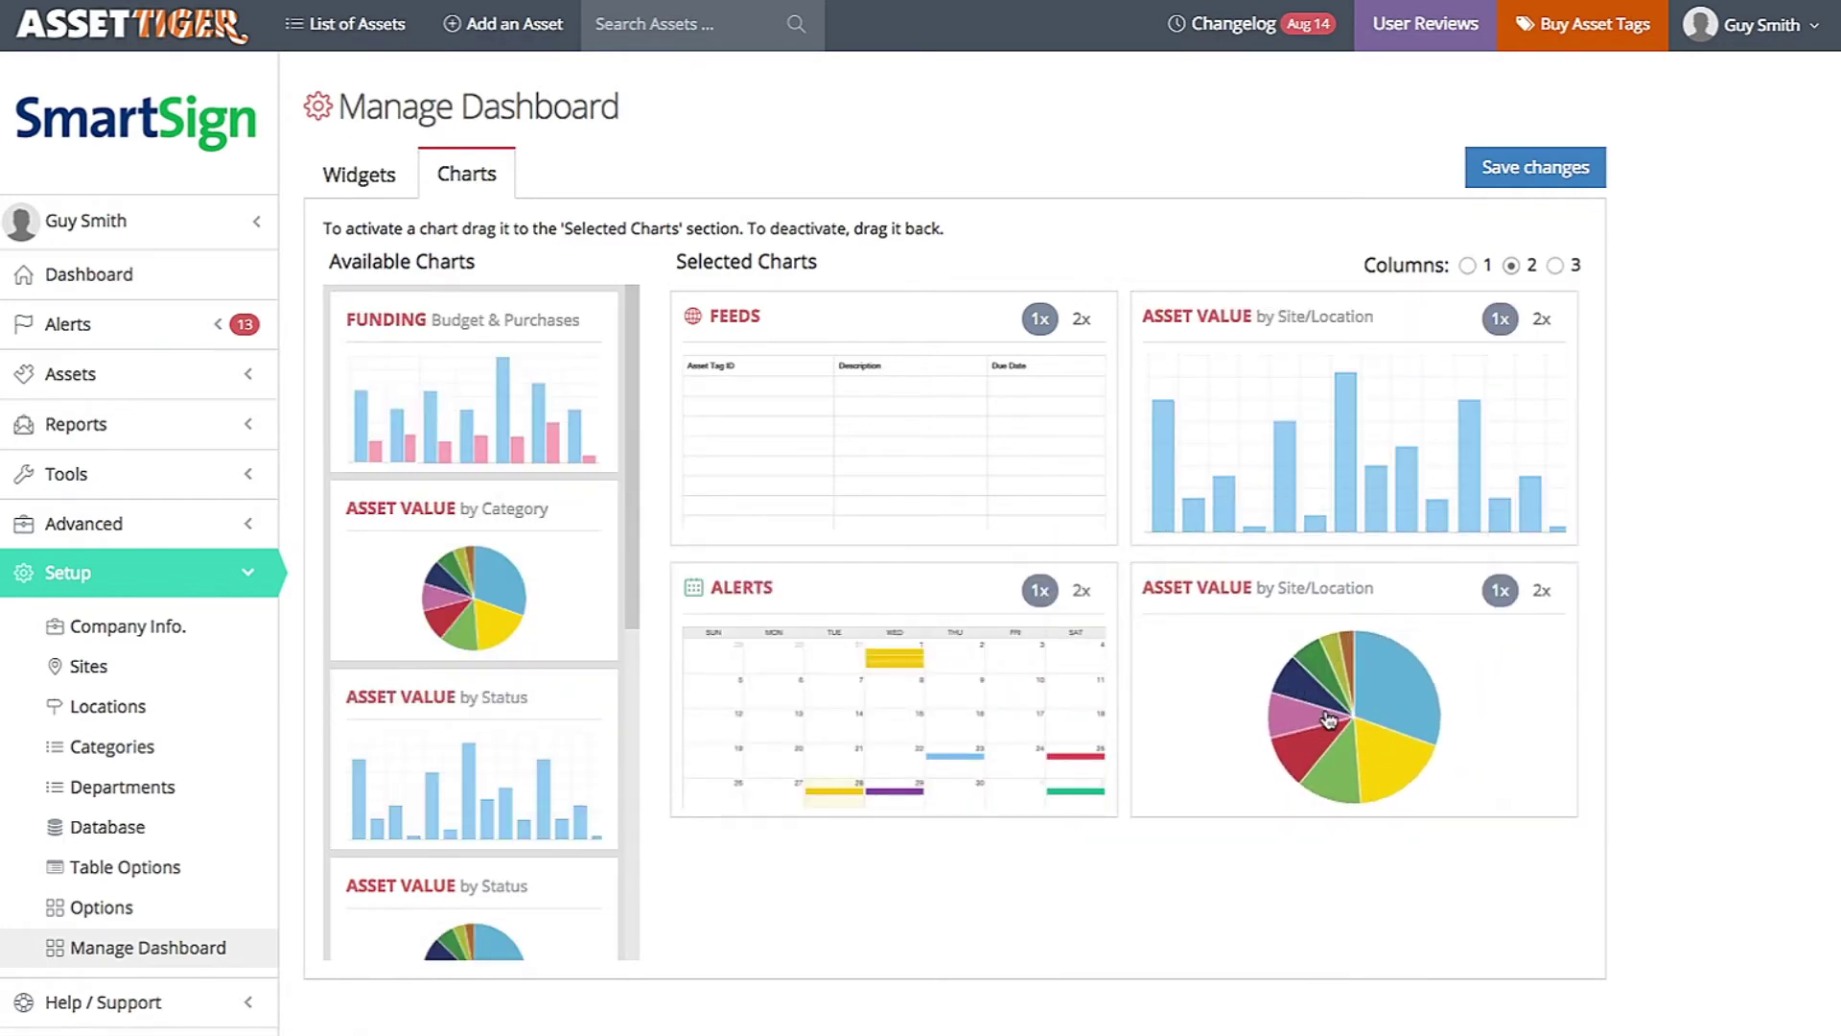
scroll(463, 734, down, 3)
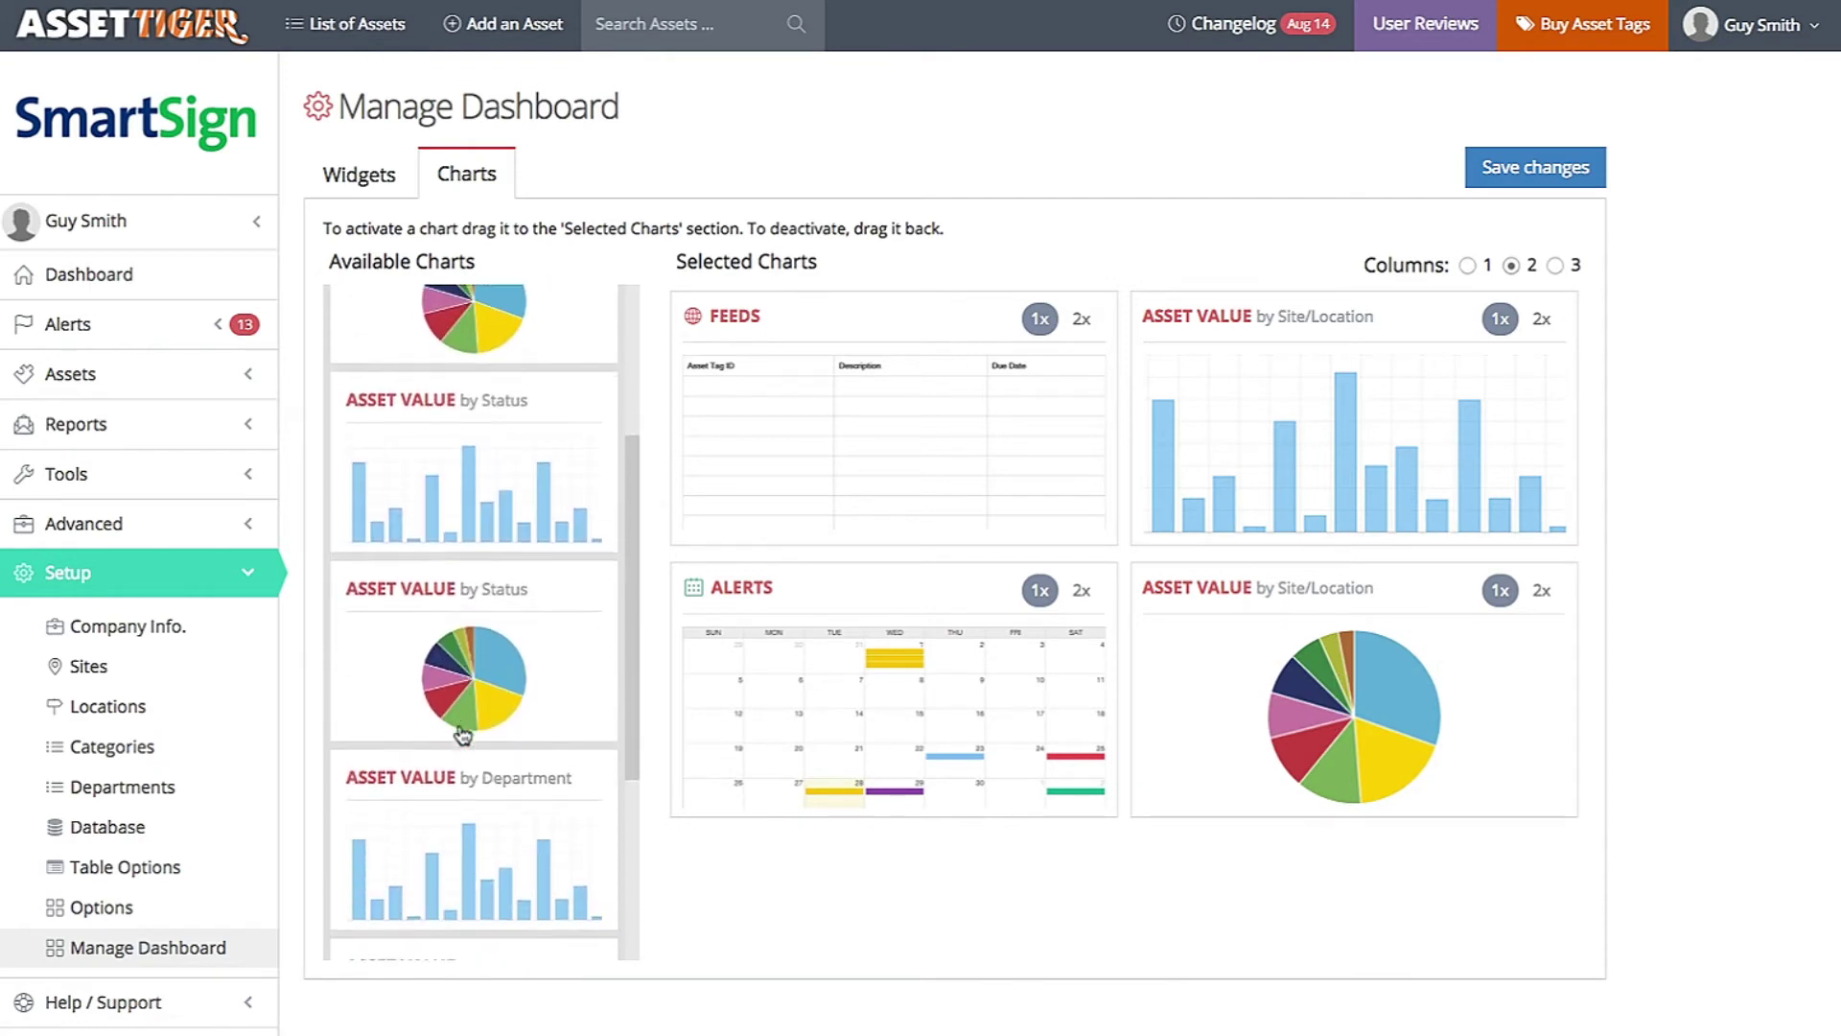
scroll(463, 735, down, 2)
drag(465, 739, 1245, 995)
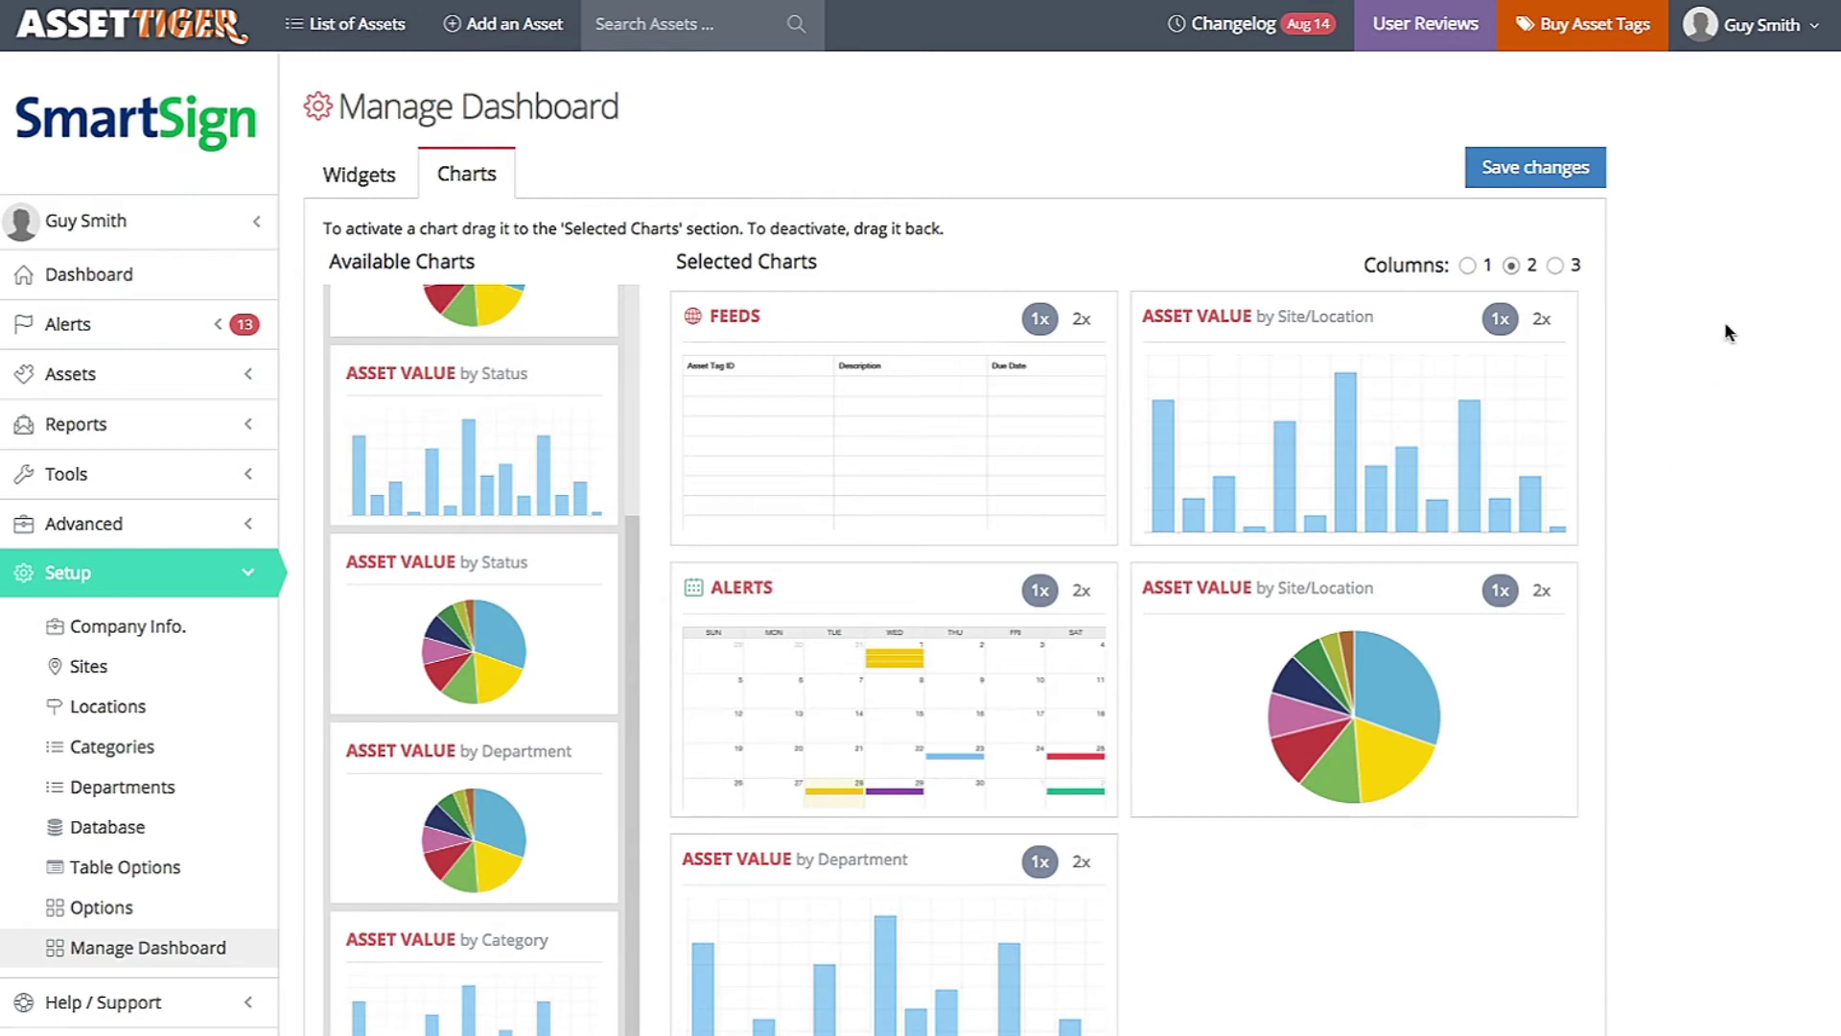
Lay charts in 3 columns with Feeds 2x, pie full width, Department before a 2x Alerts calendar, and save
click(1555, 266)
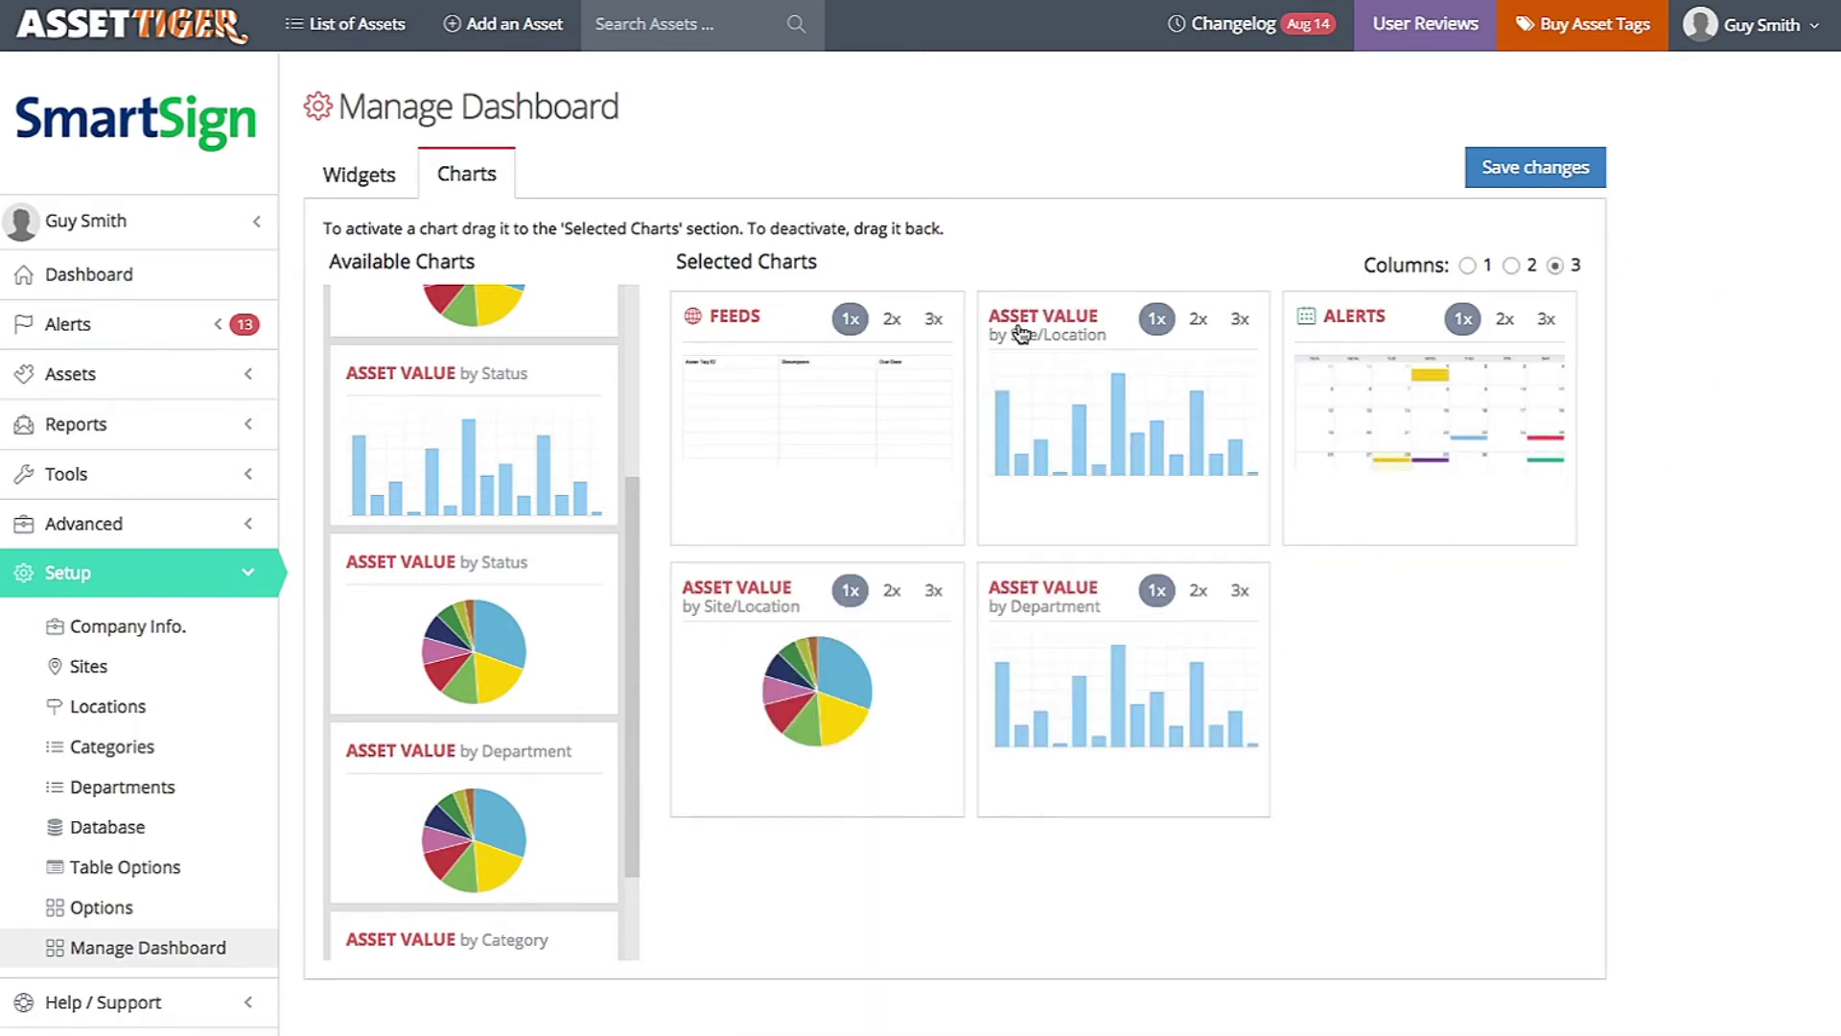
click(892, 318)
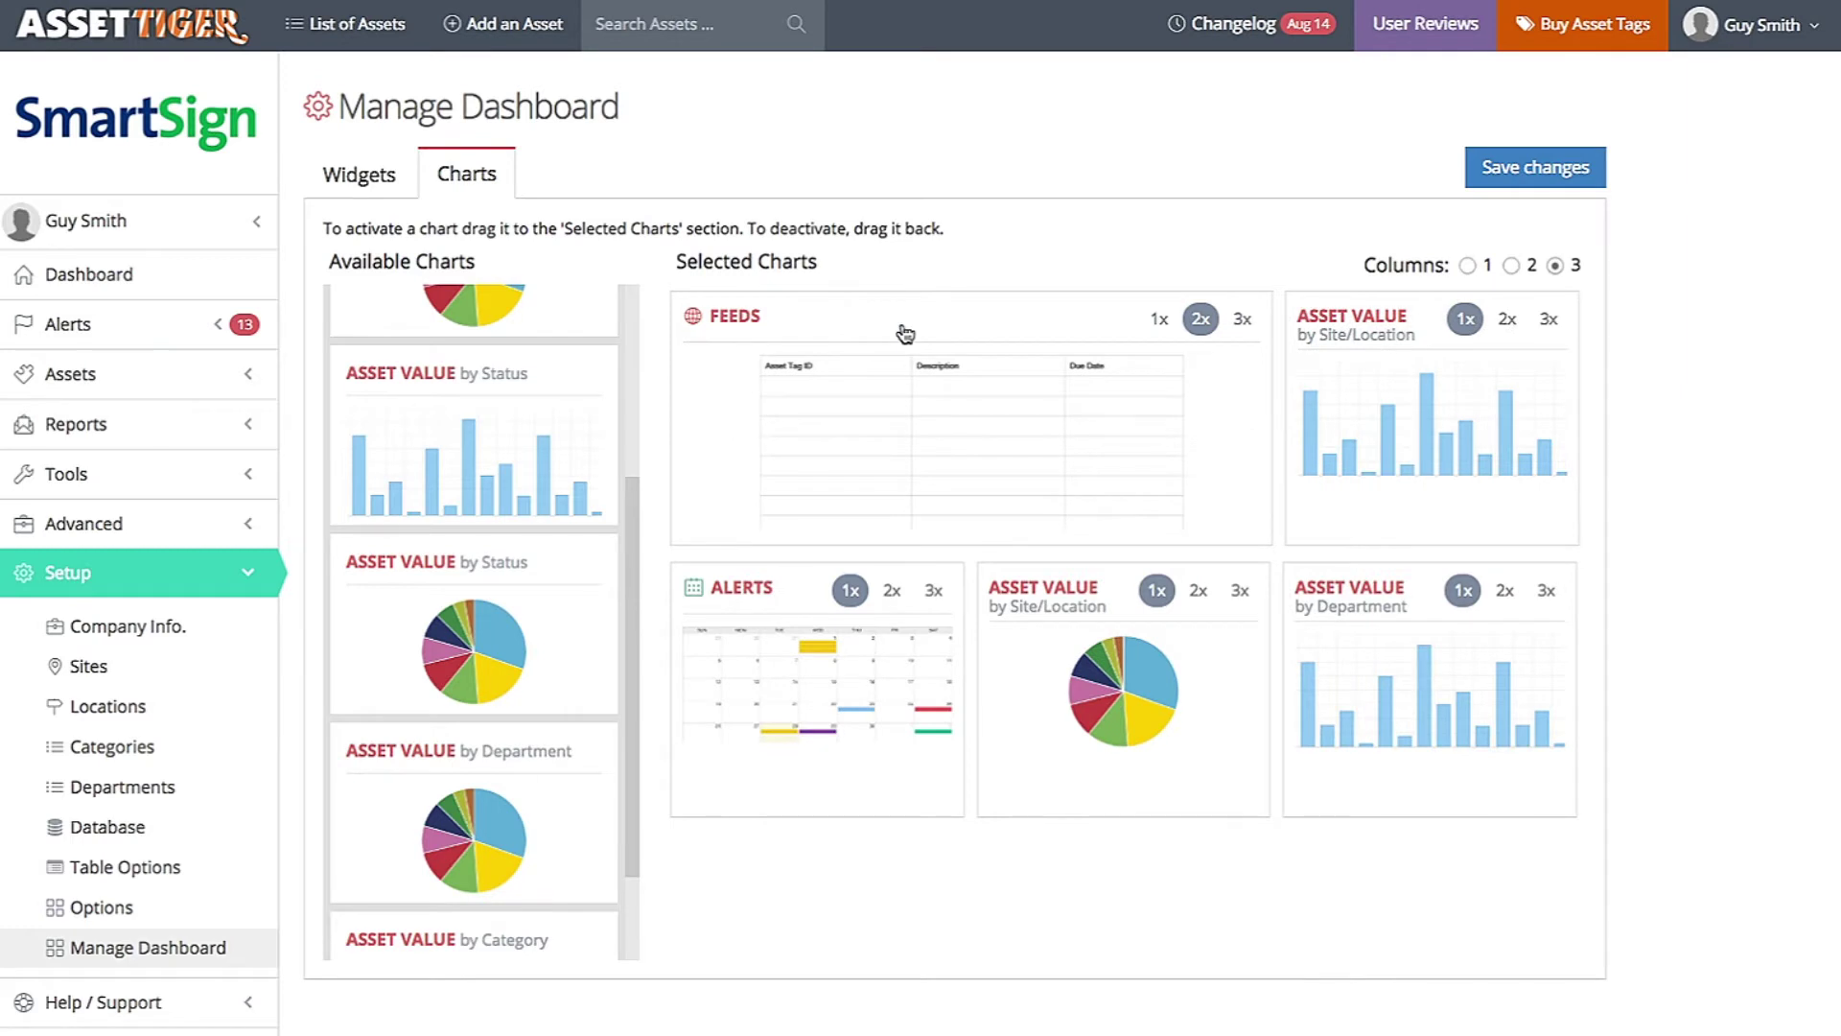
click(1240, 589)
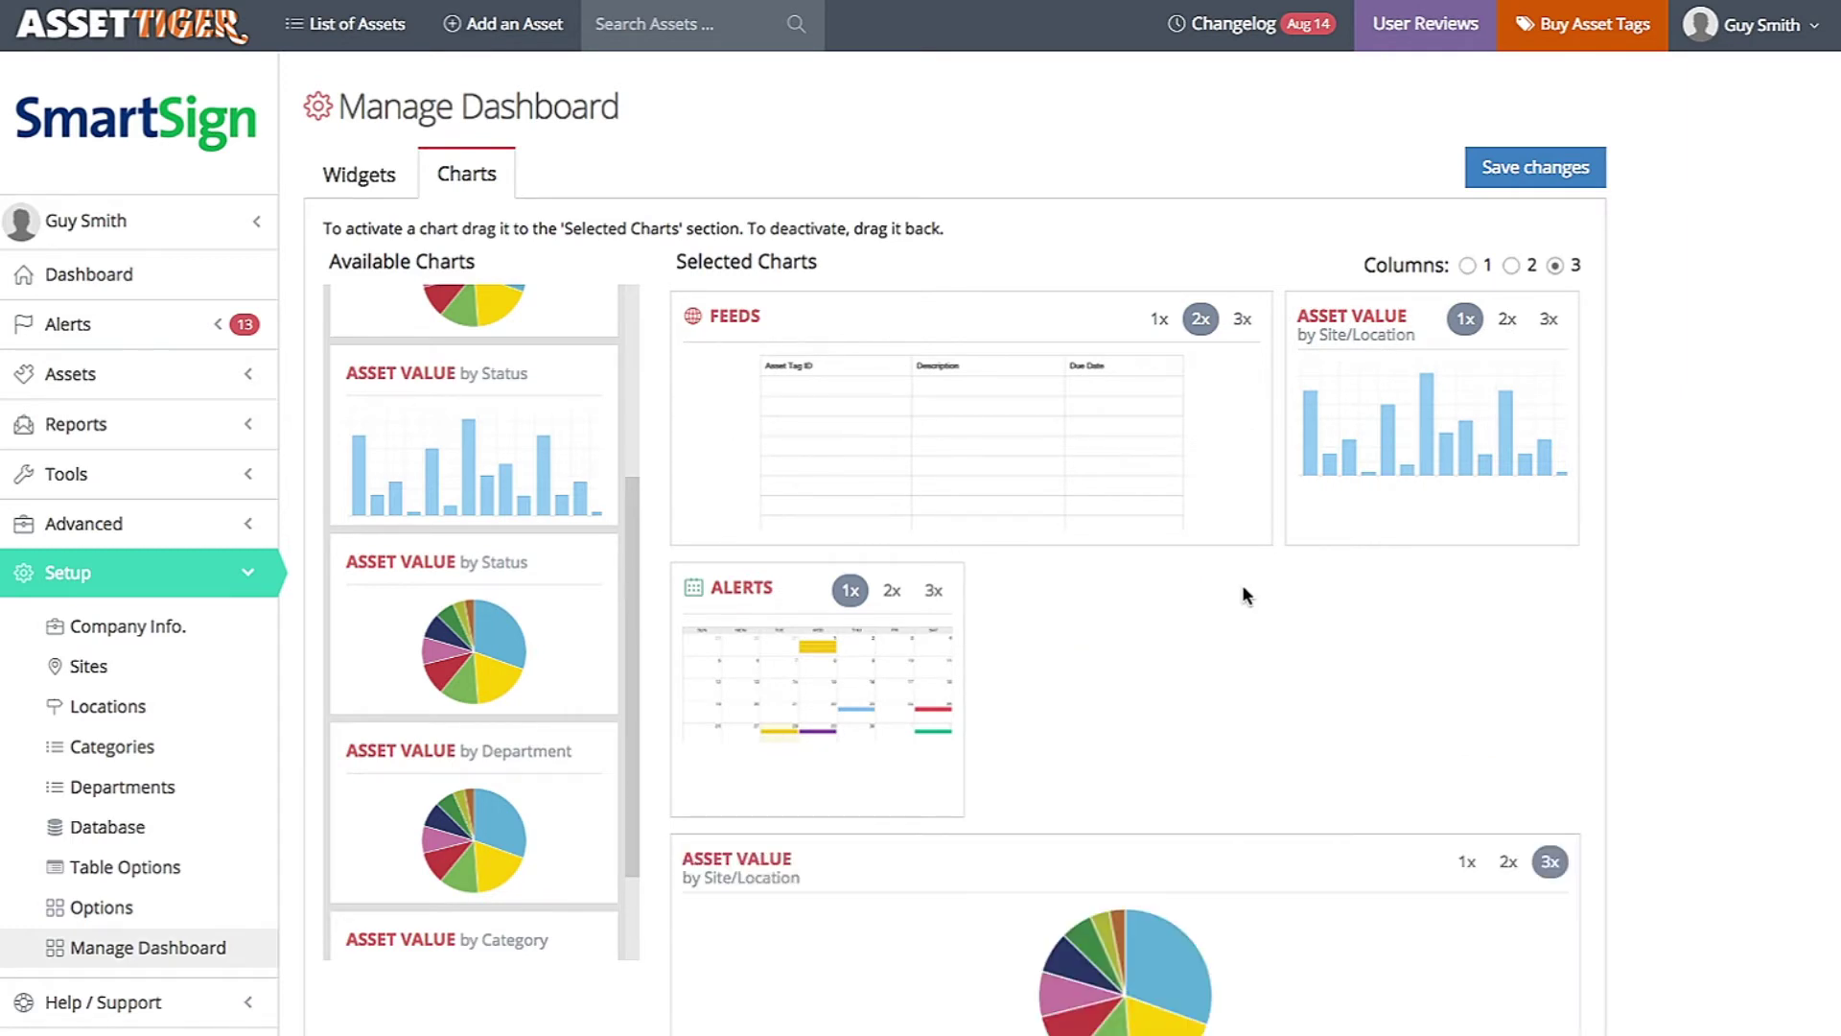
scroll(1241, 587, down, 4)
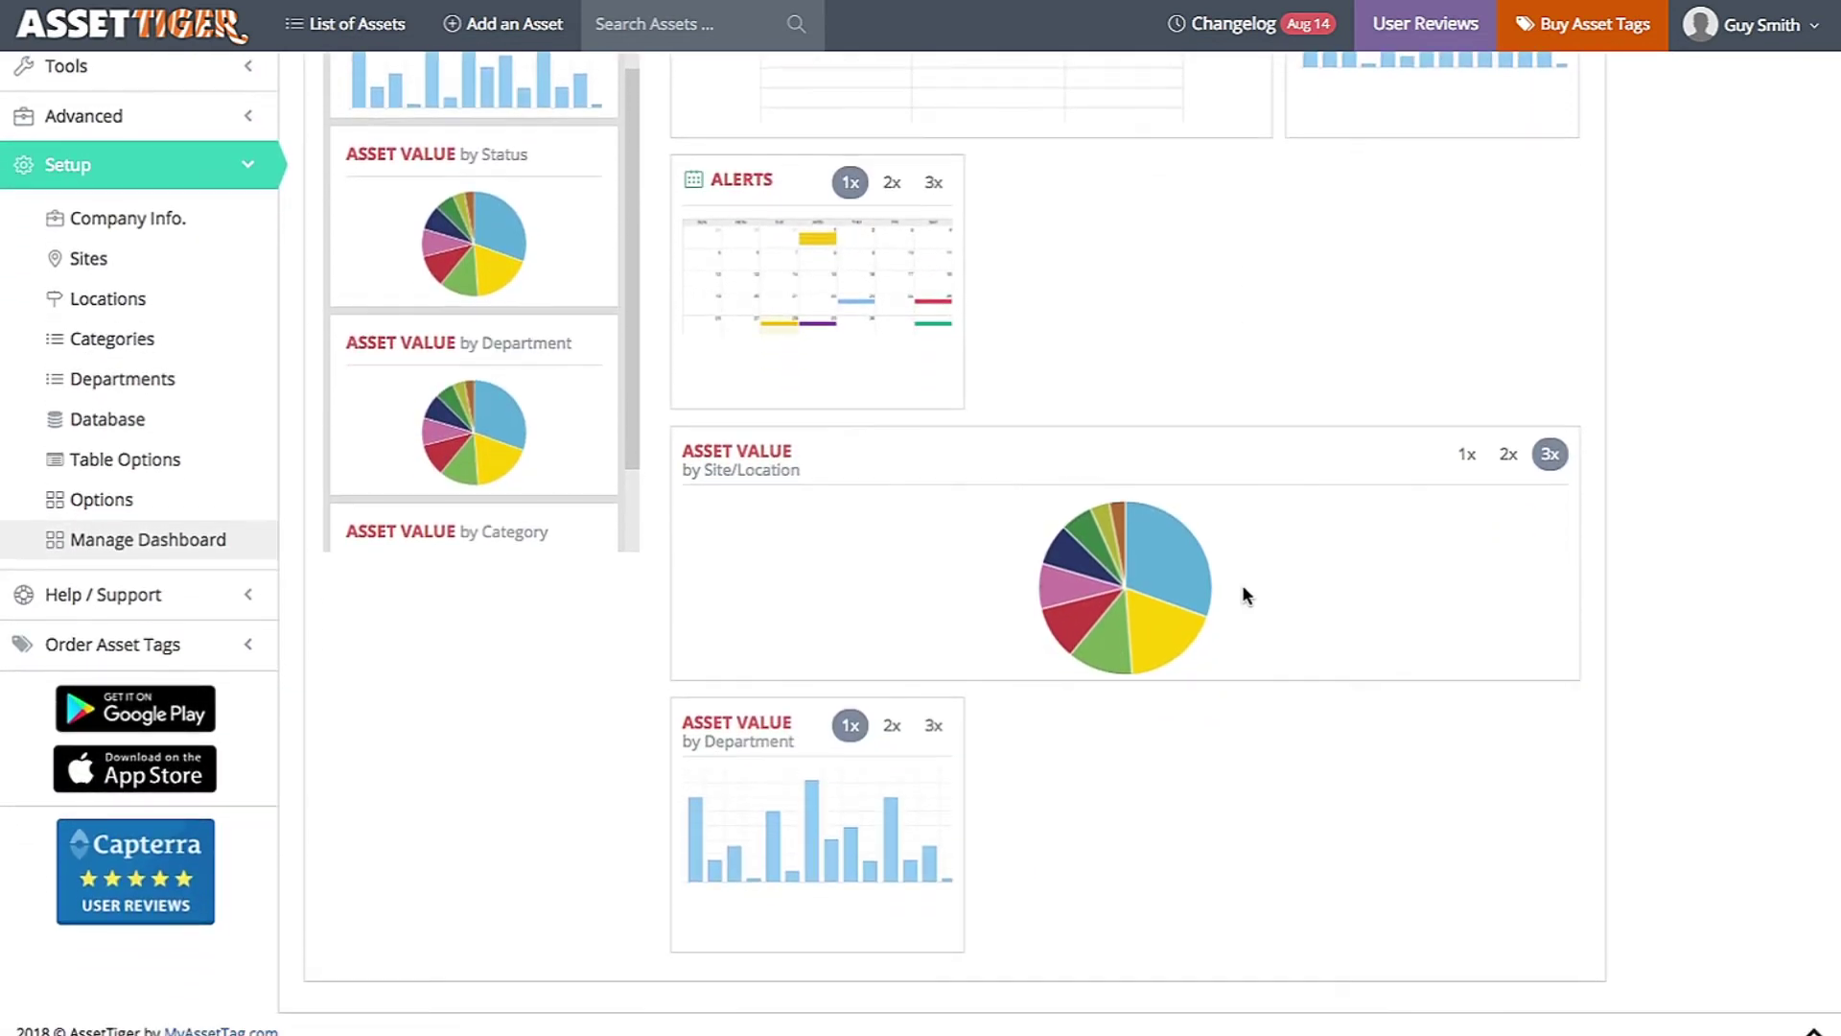
drag(779, 825, 781, 266)
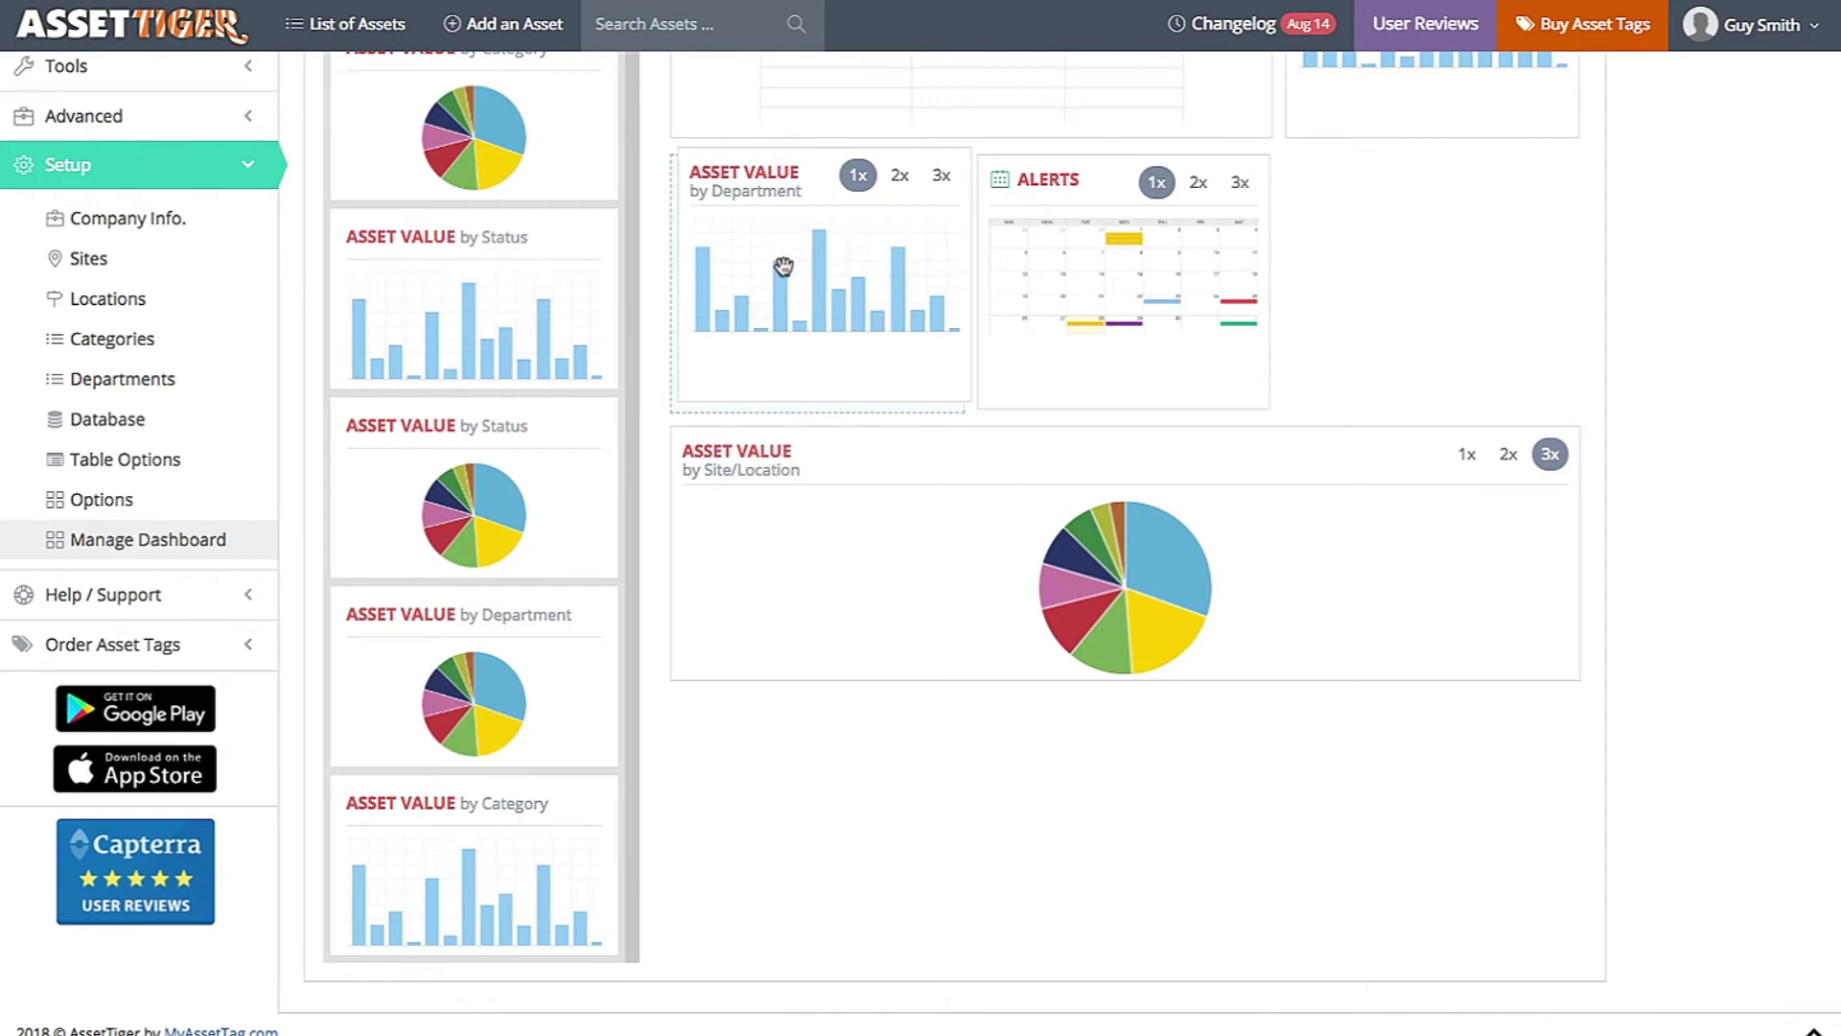
scroll(1294, 378, up, 3)
scroll(1447, 398, up, 2)
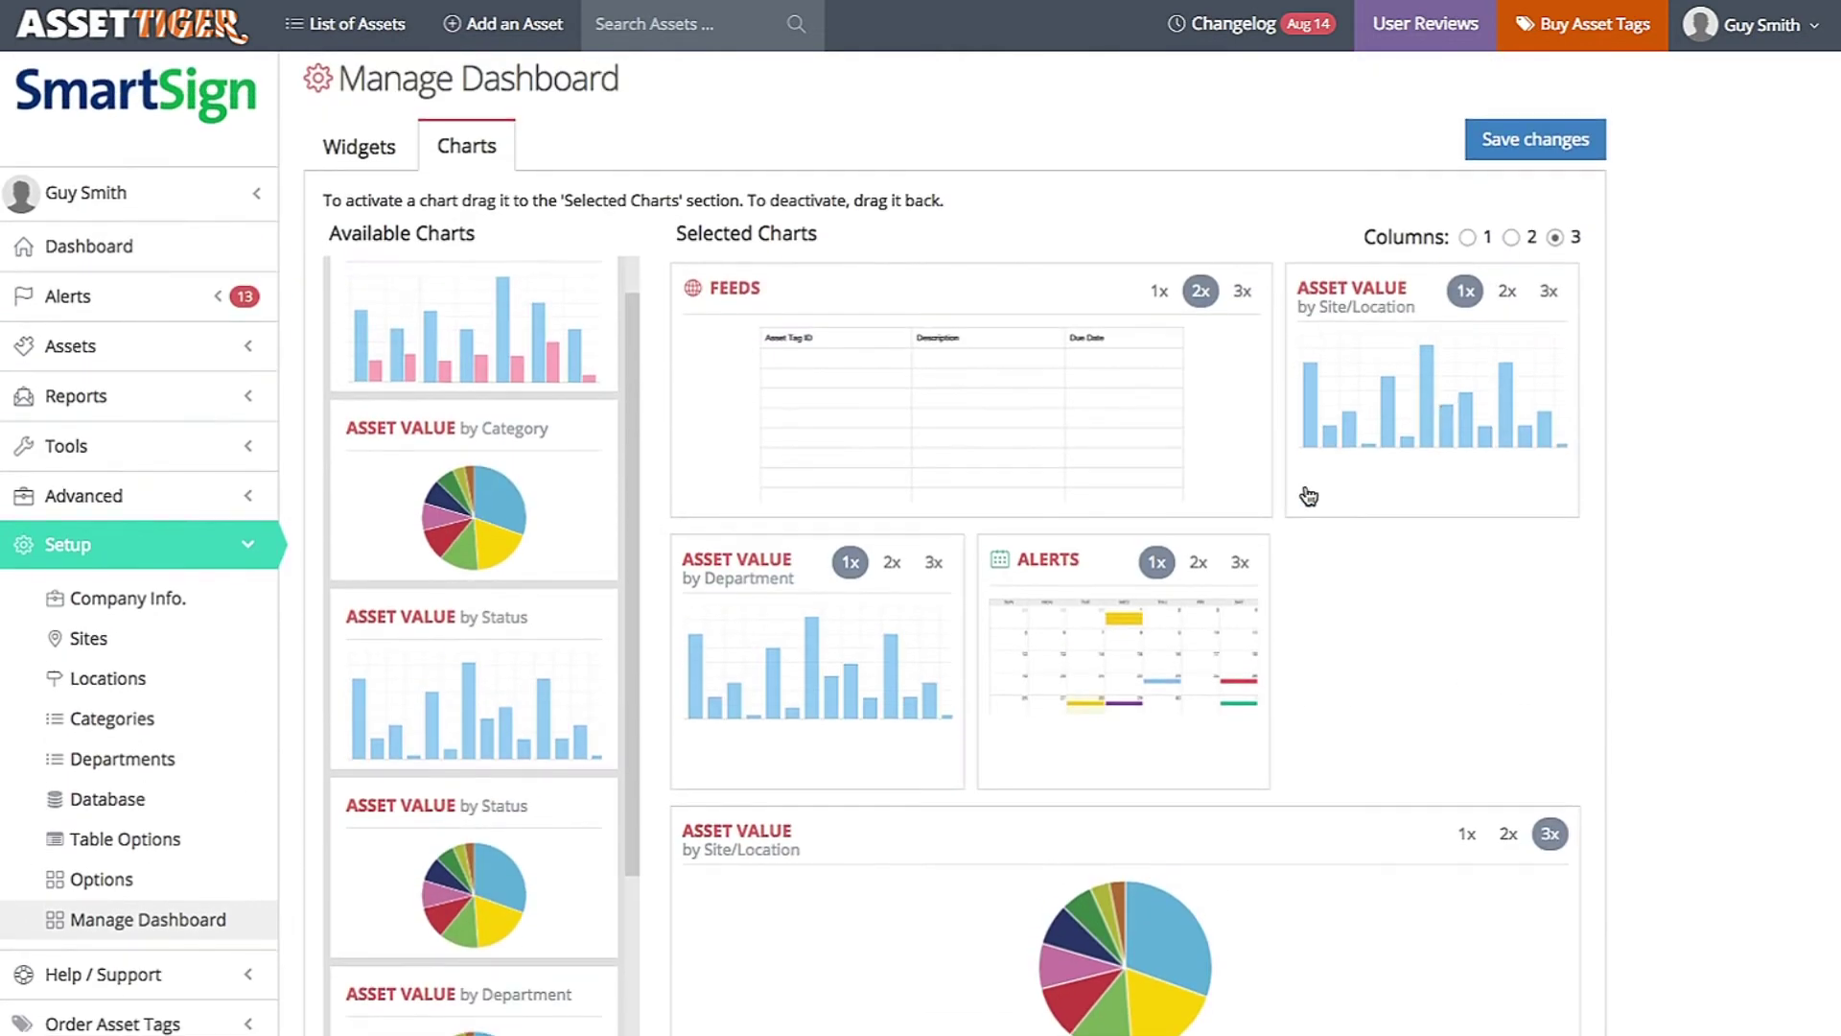
click(1200, 564)
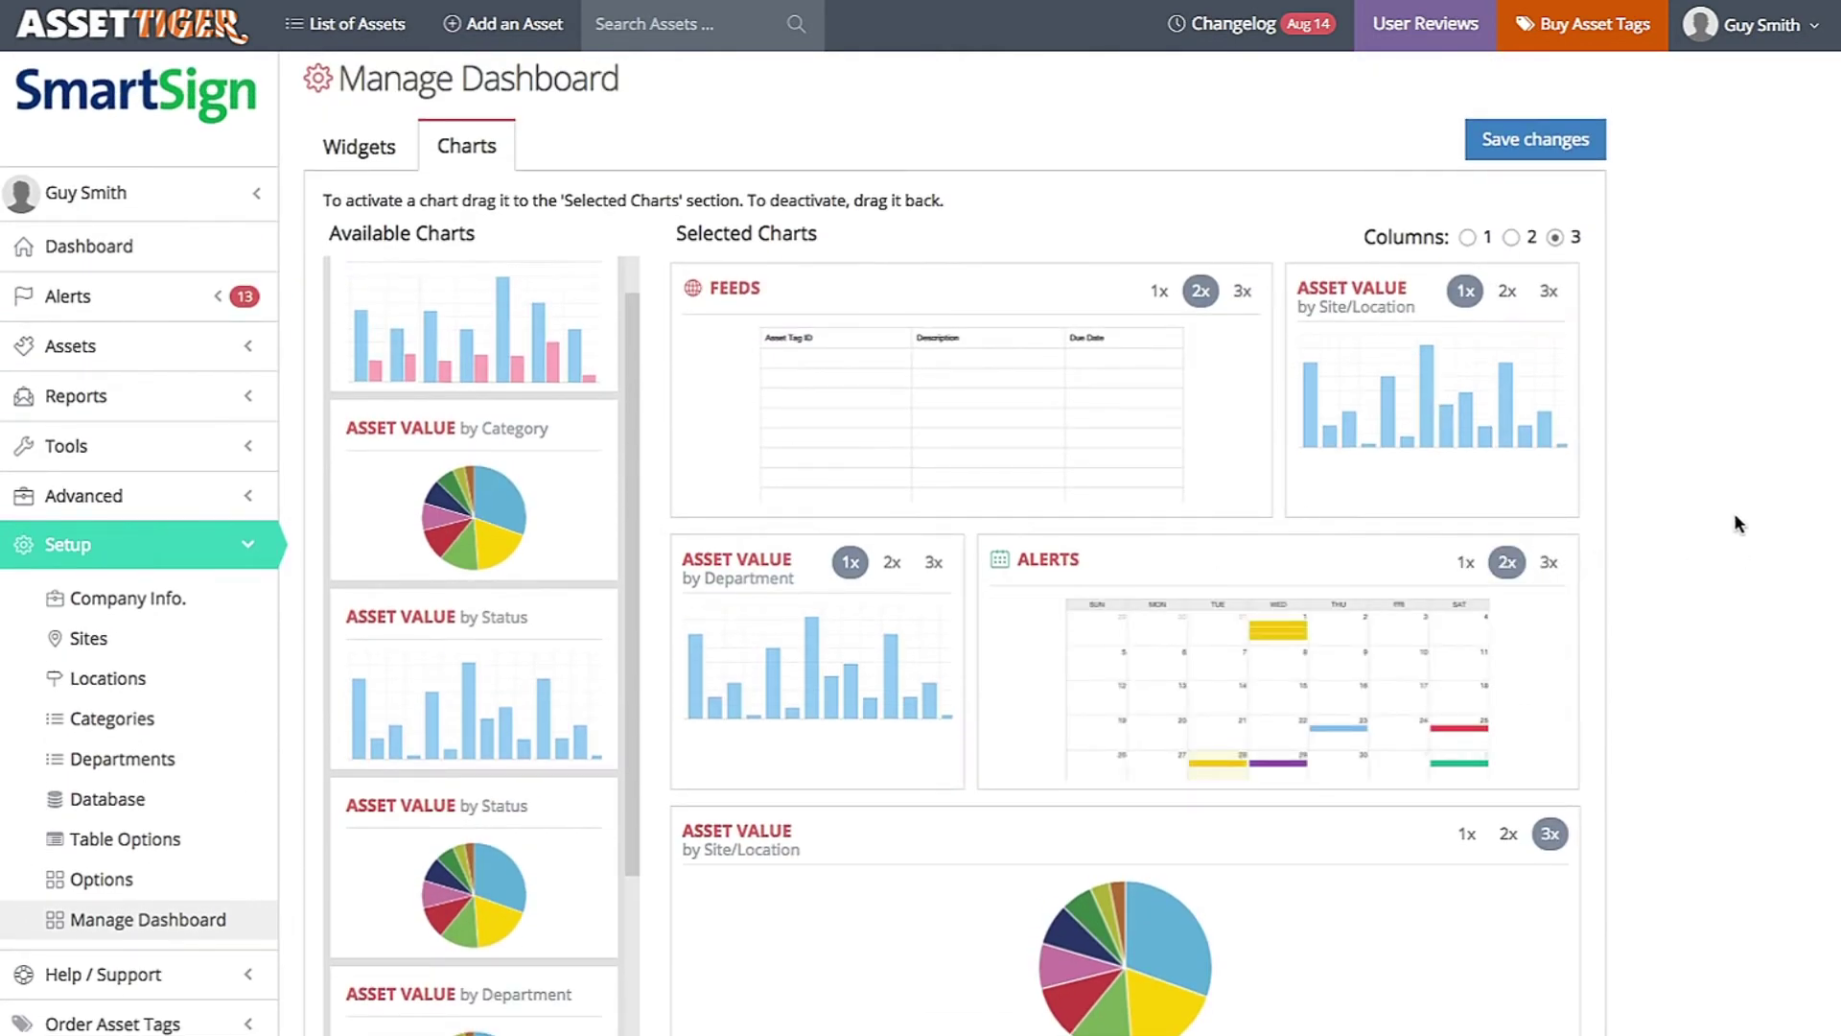
click(1511, 142)
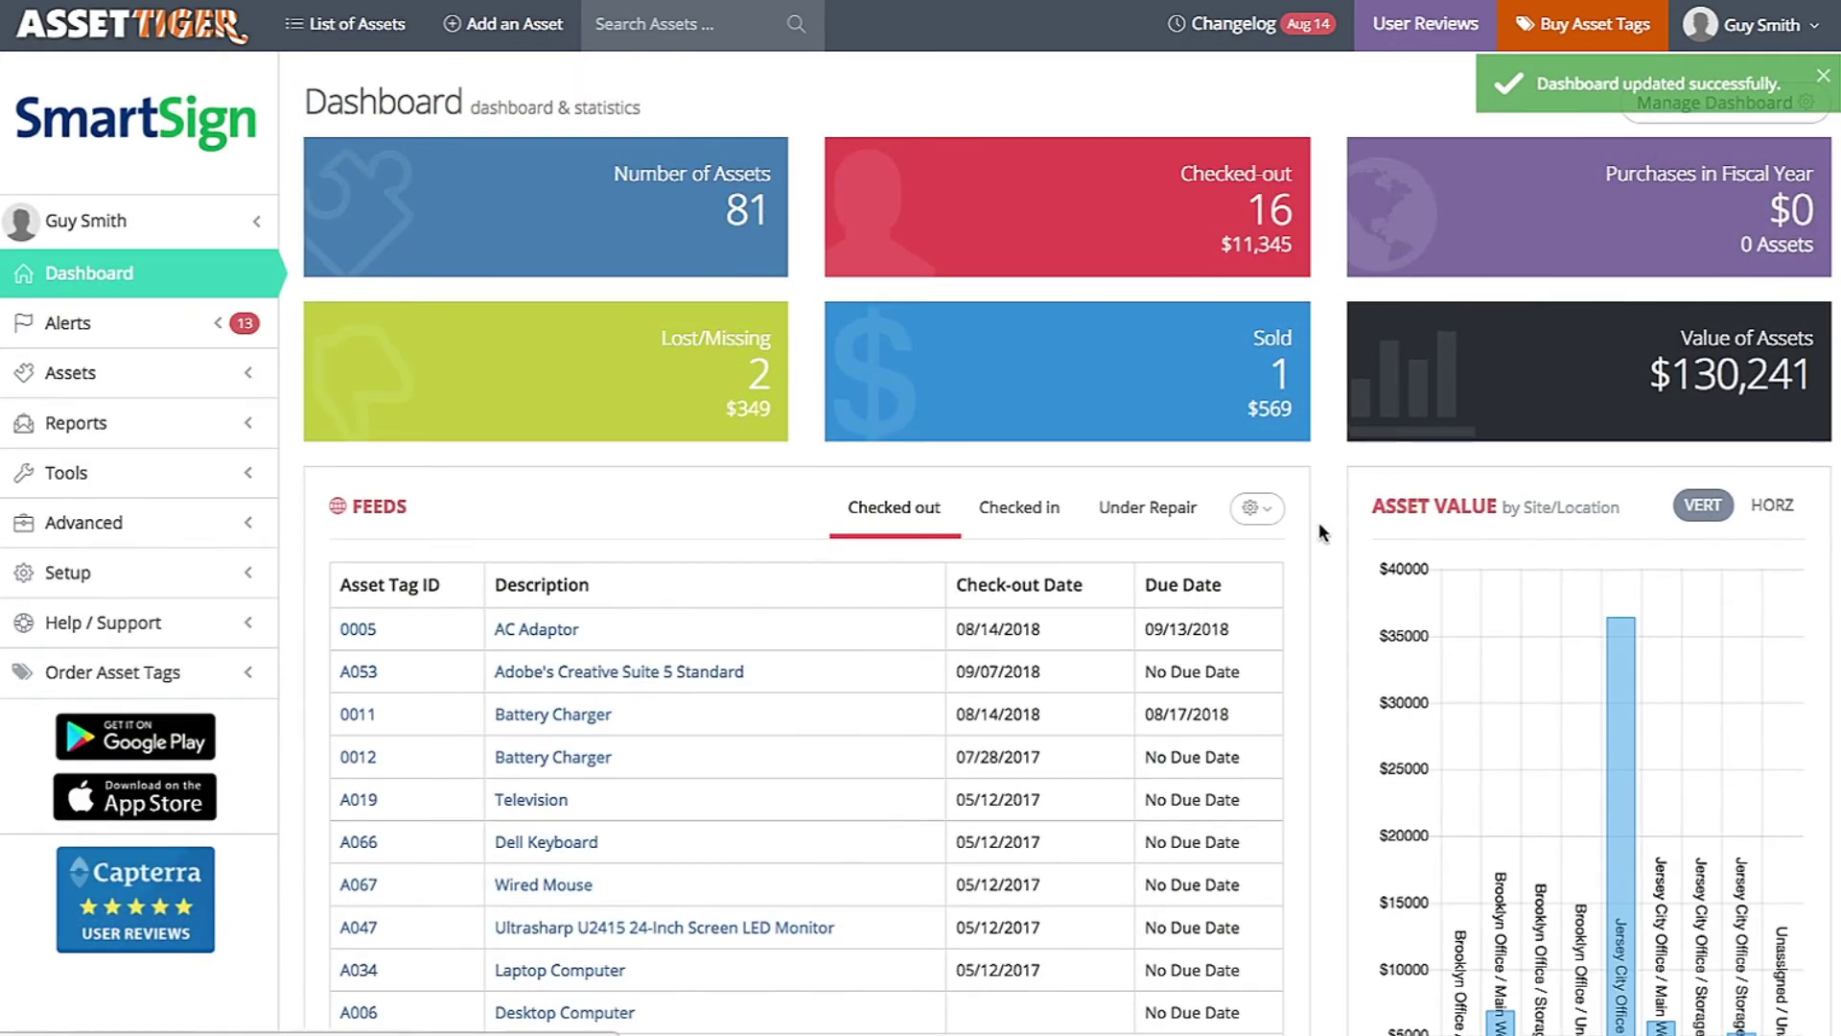
Scroll the dashboard to check Feeds beside Site/Location and Department beside the Alerts calendar
scroll(1320, 523, down, 7)
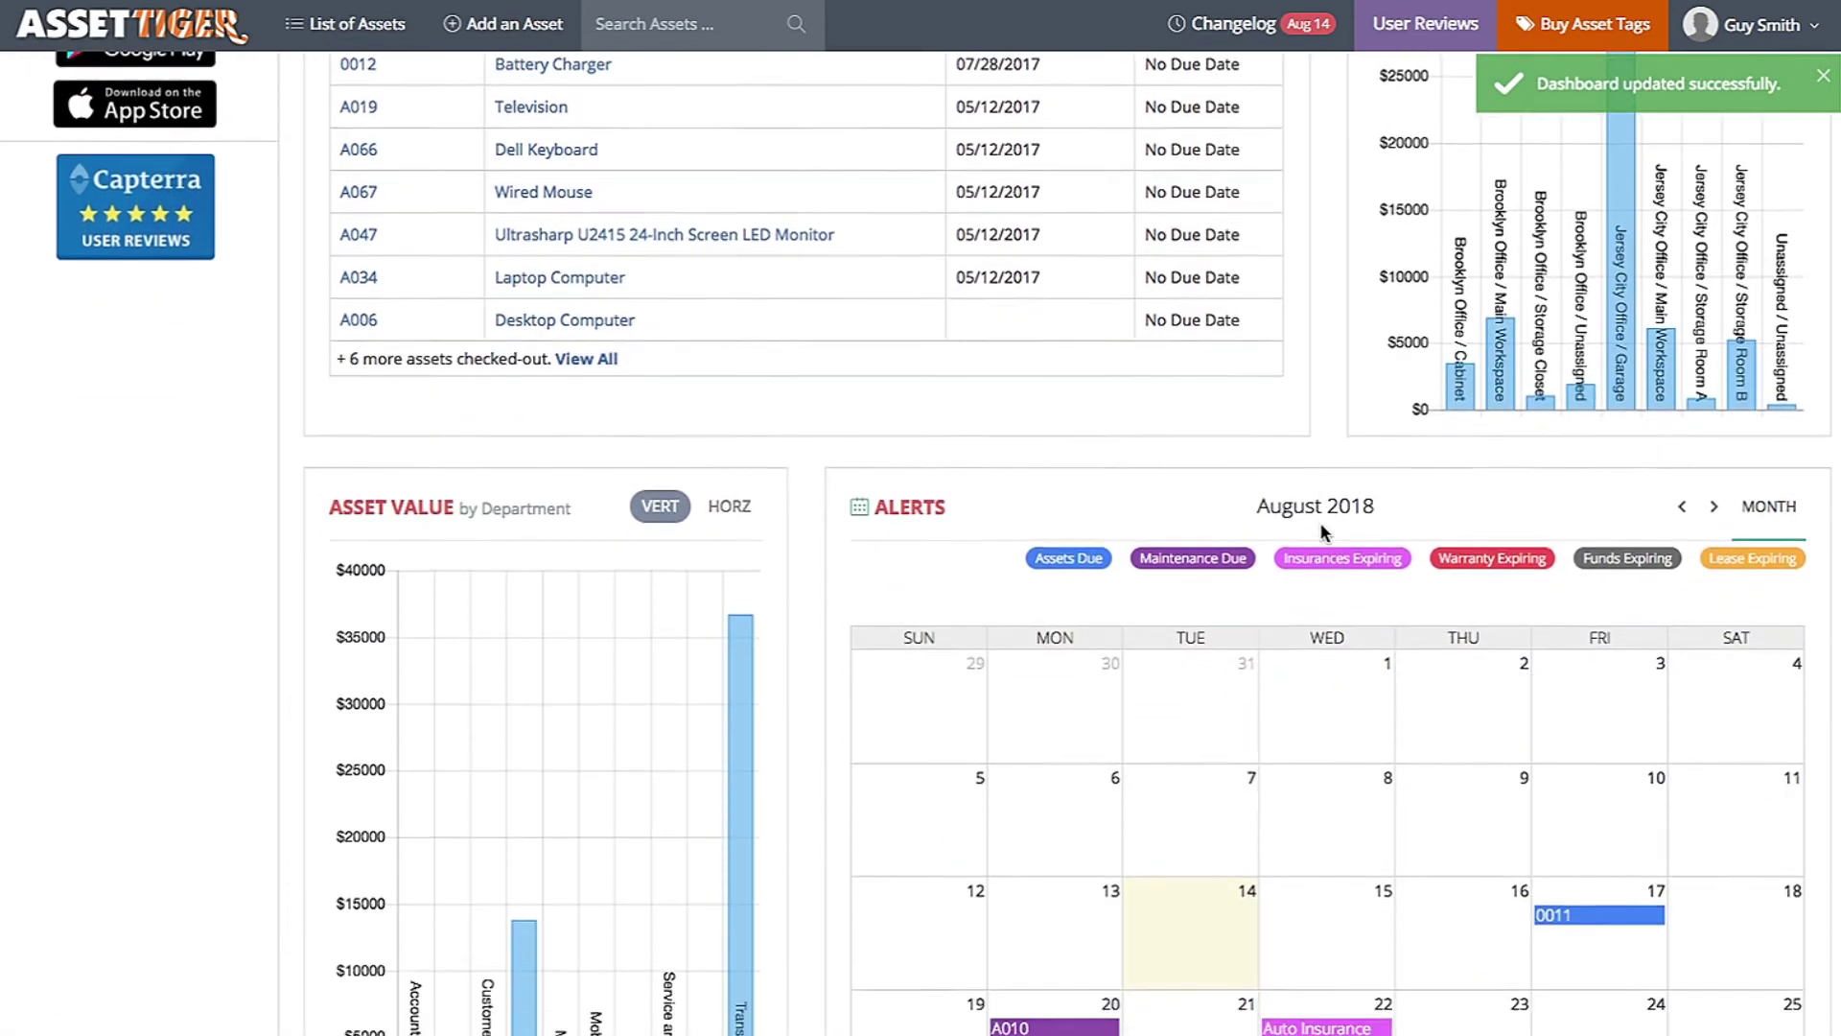
scroll(1321, 530, down, 4)
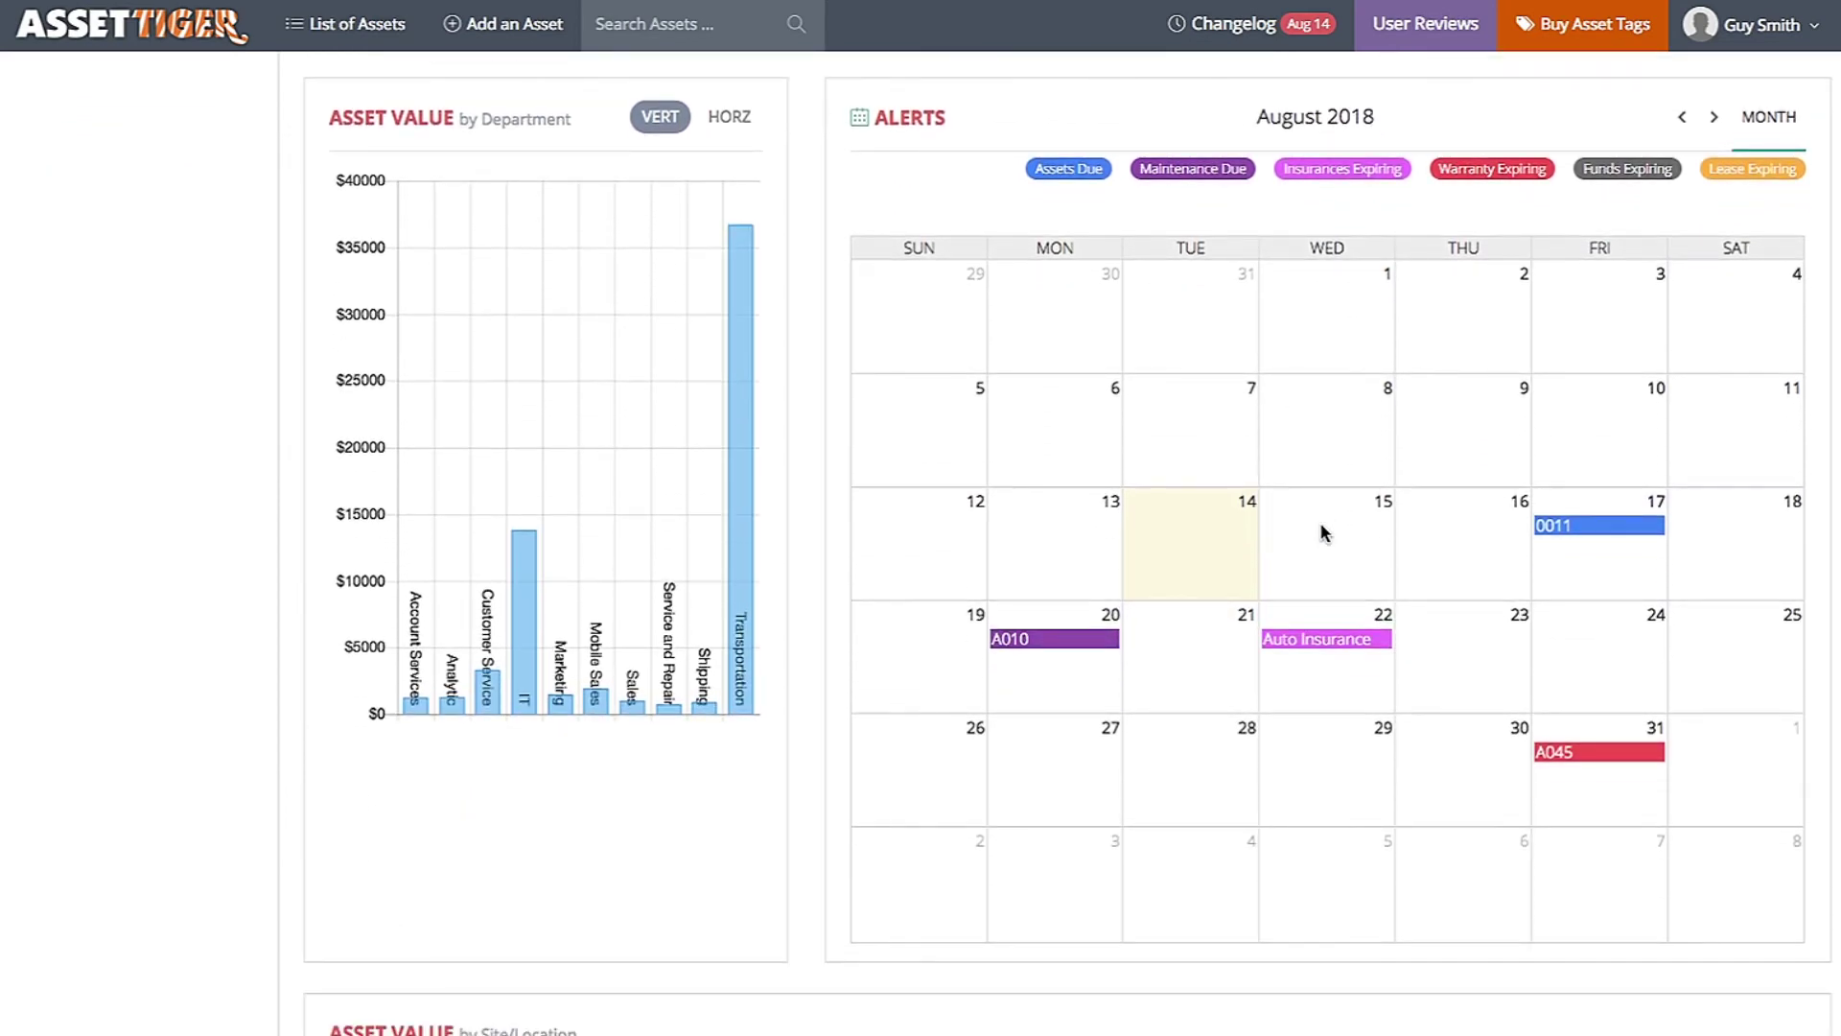
scroll(1321, 531, up, 11)
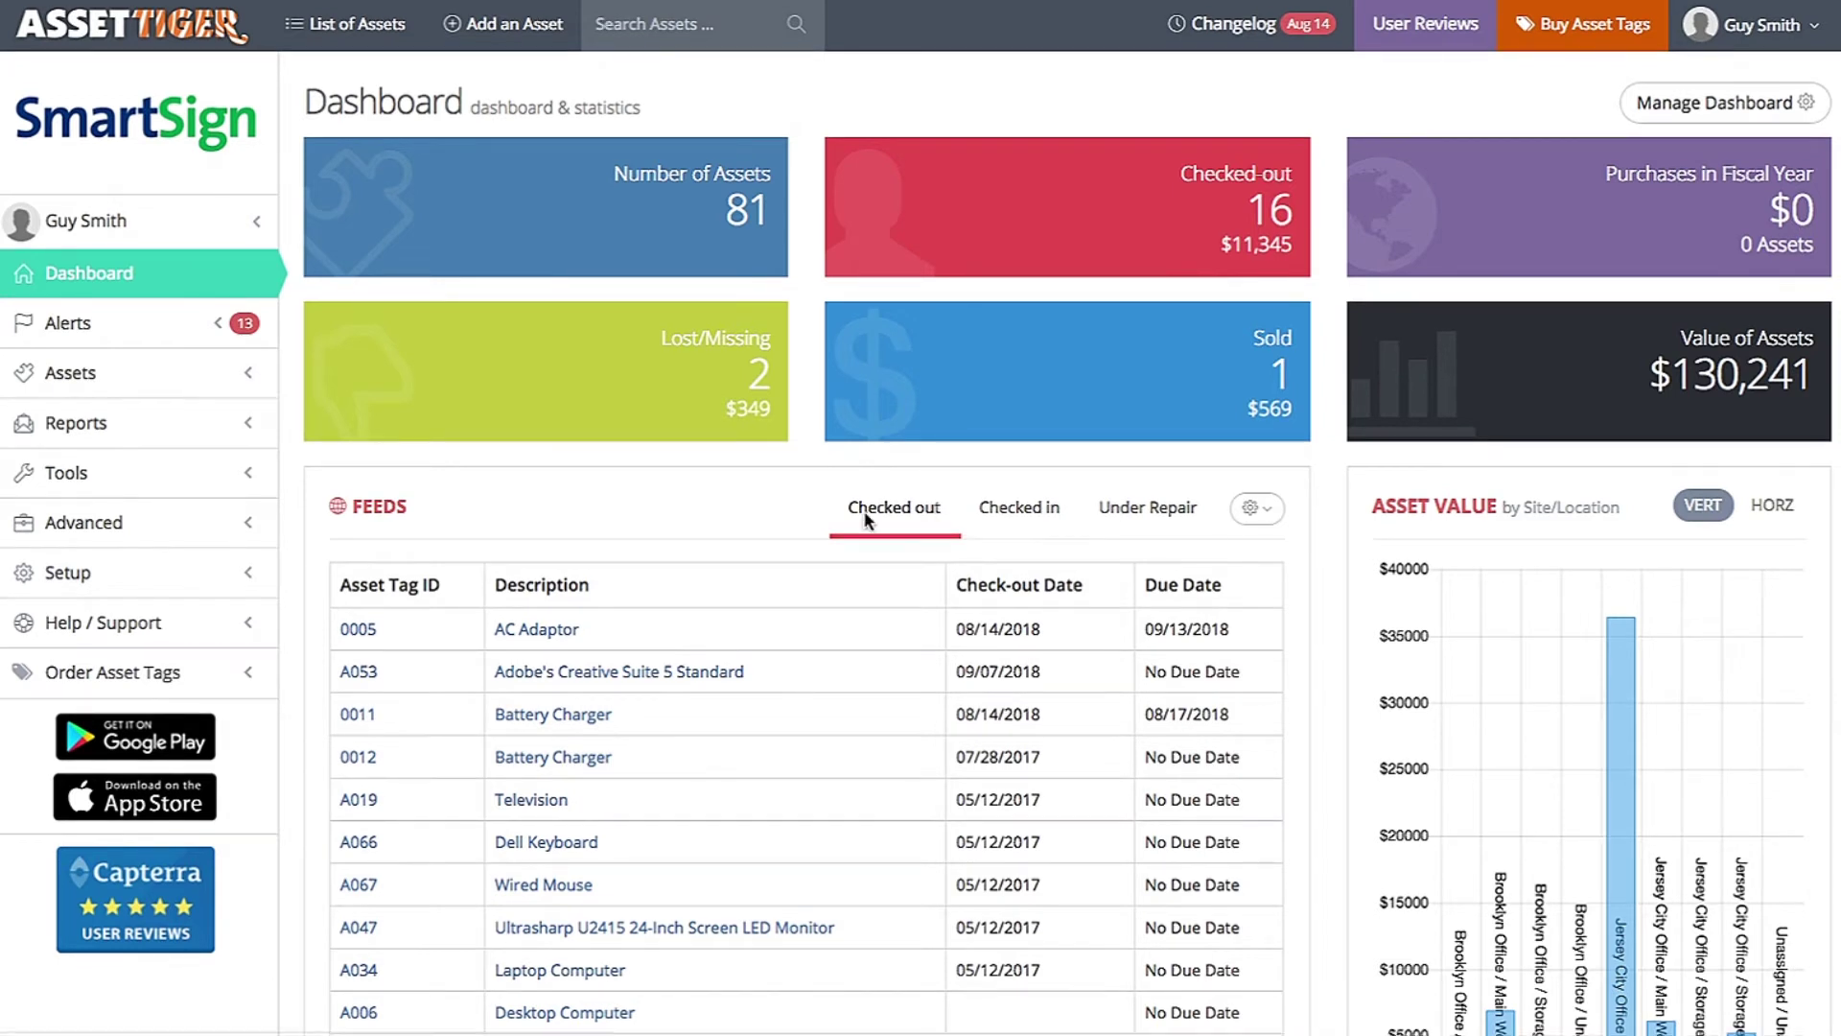
Open Advanced > Security Groups, glance at Users, then select Viewer Group and edit it
click(155, 526)
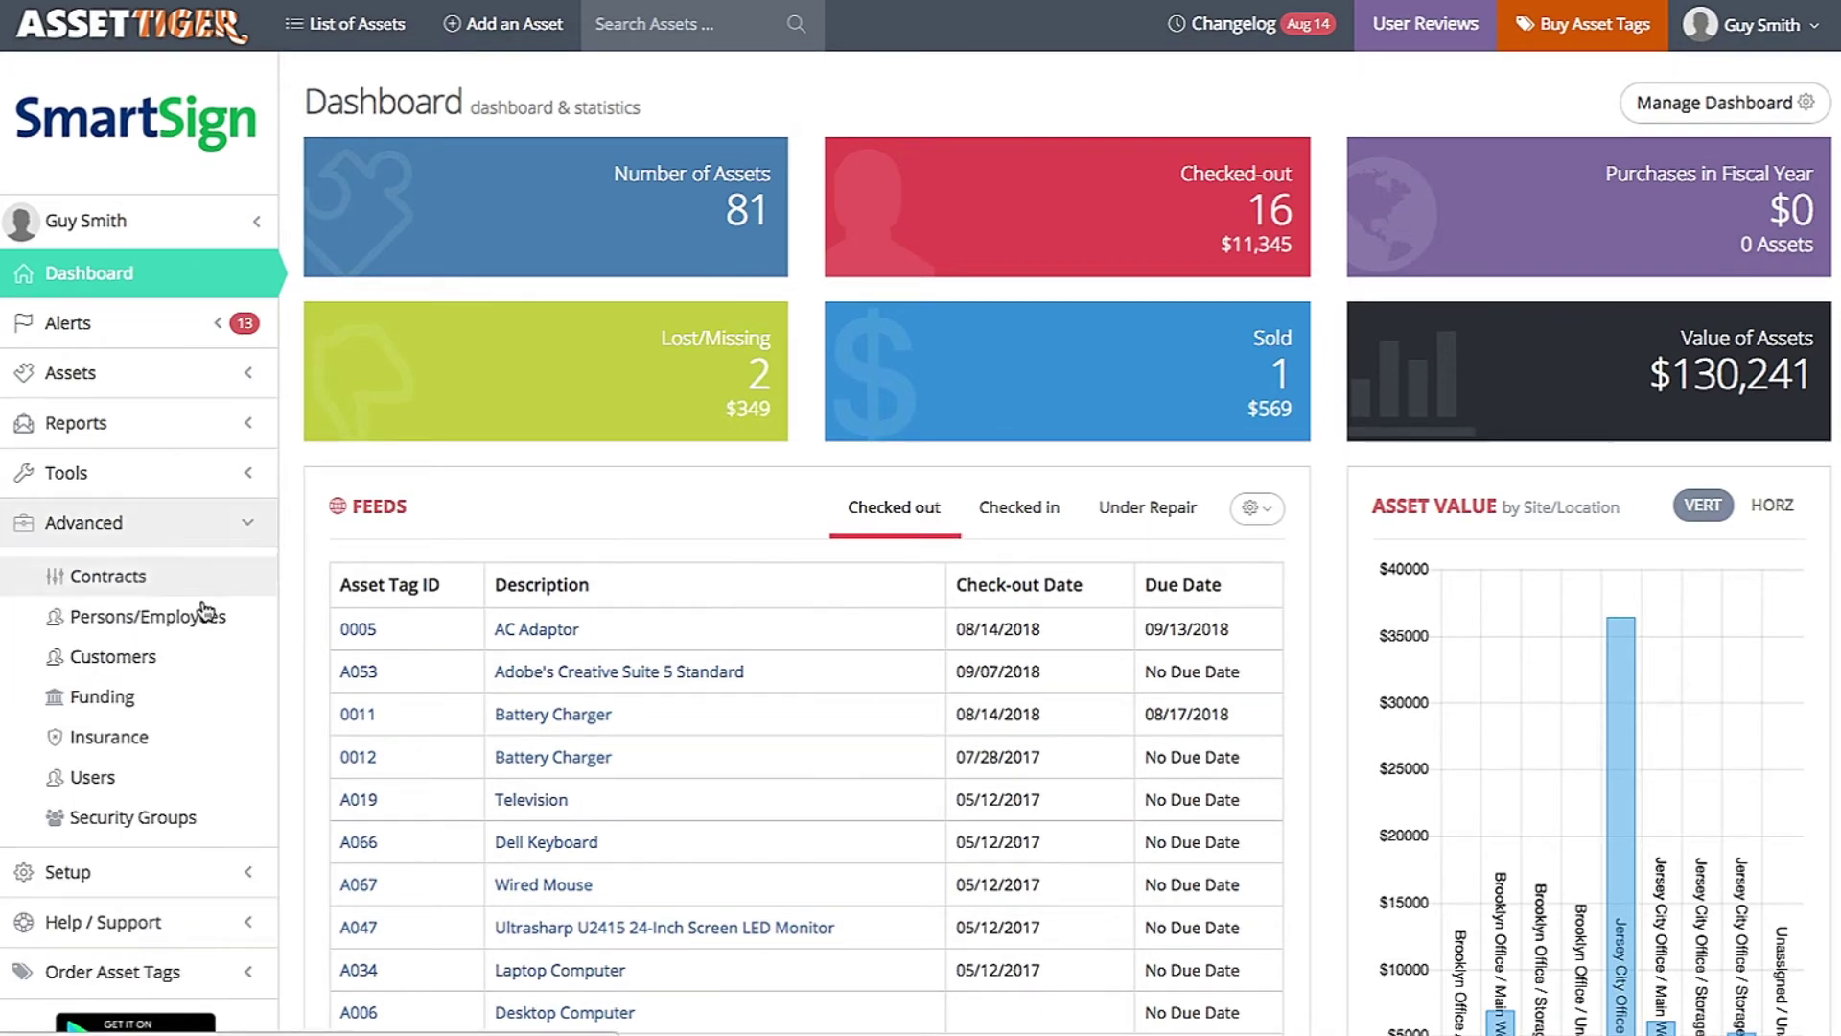
click(188, 821)
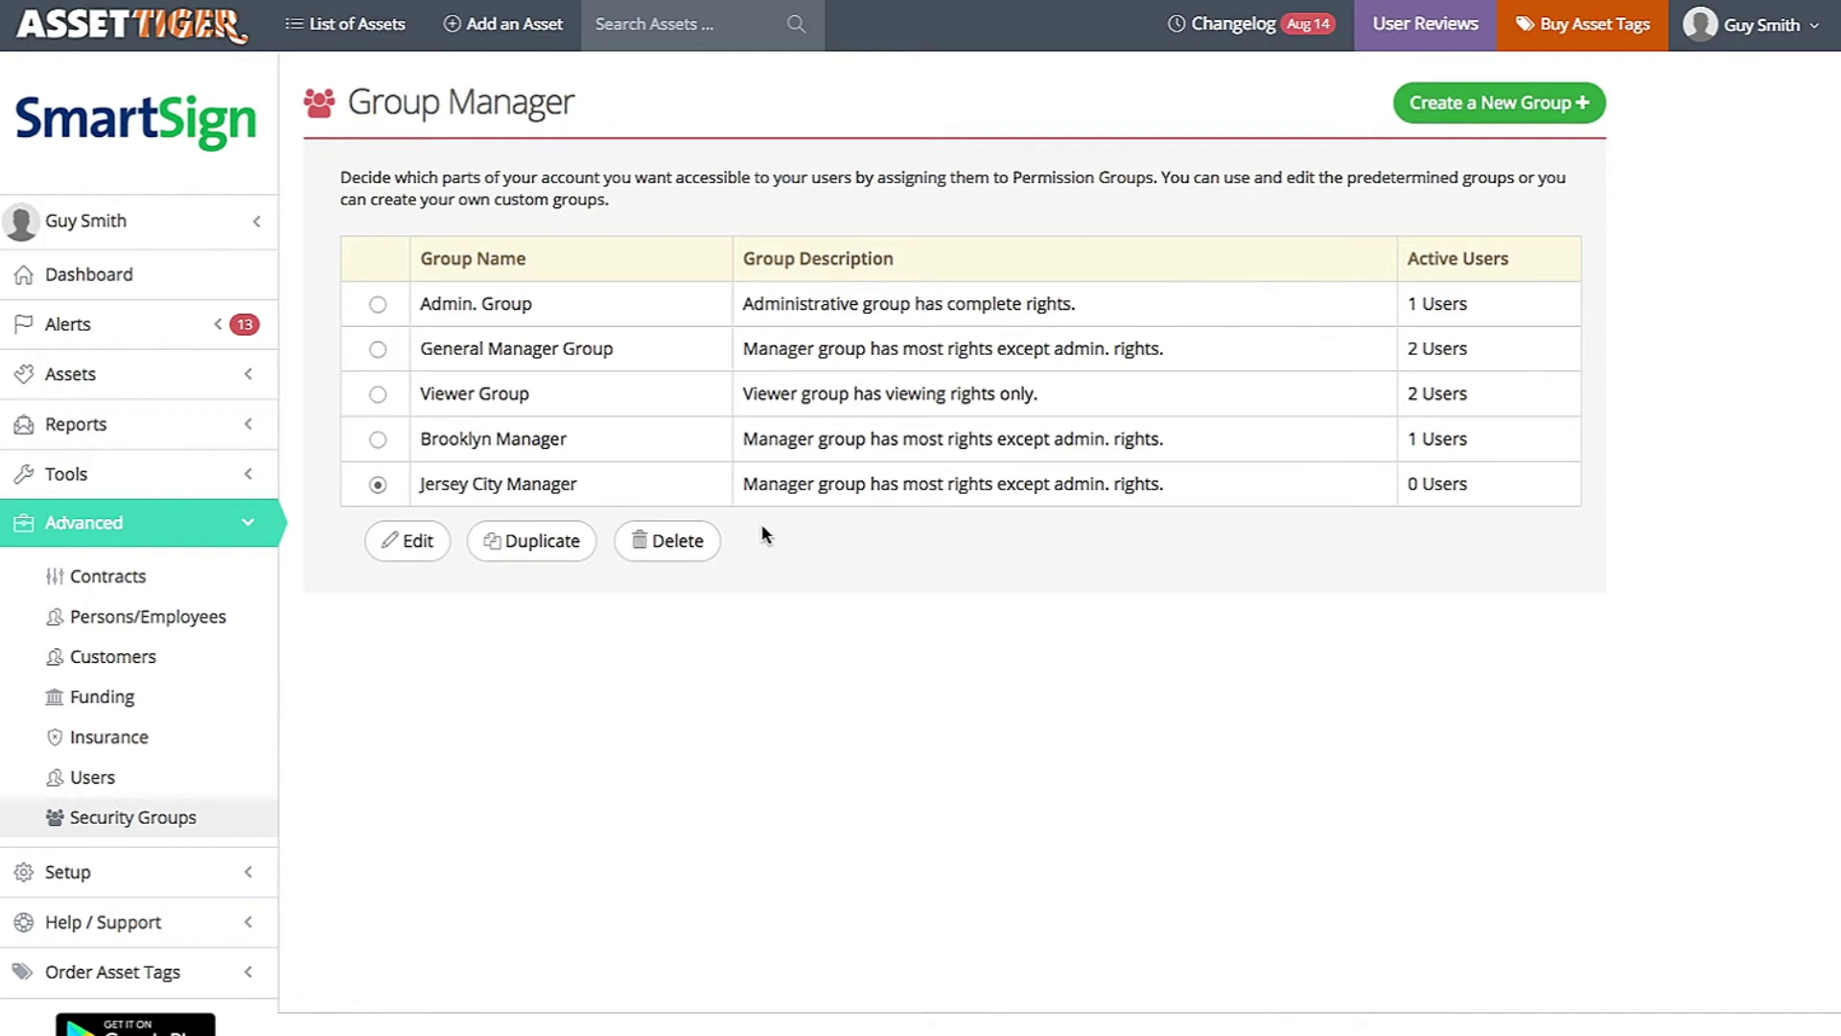
click(187, 778)
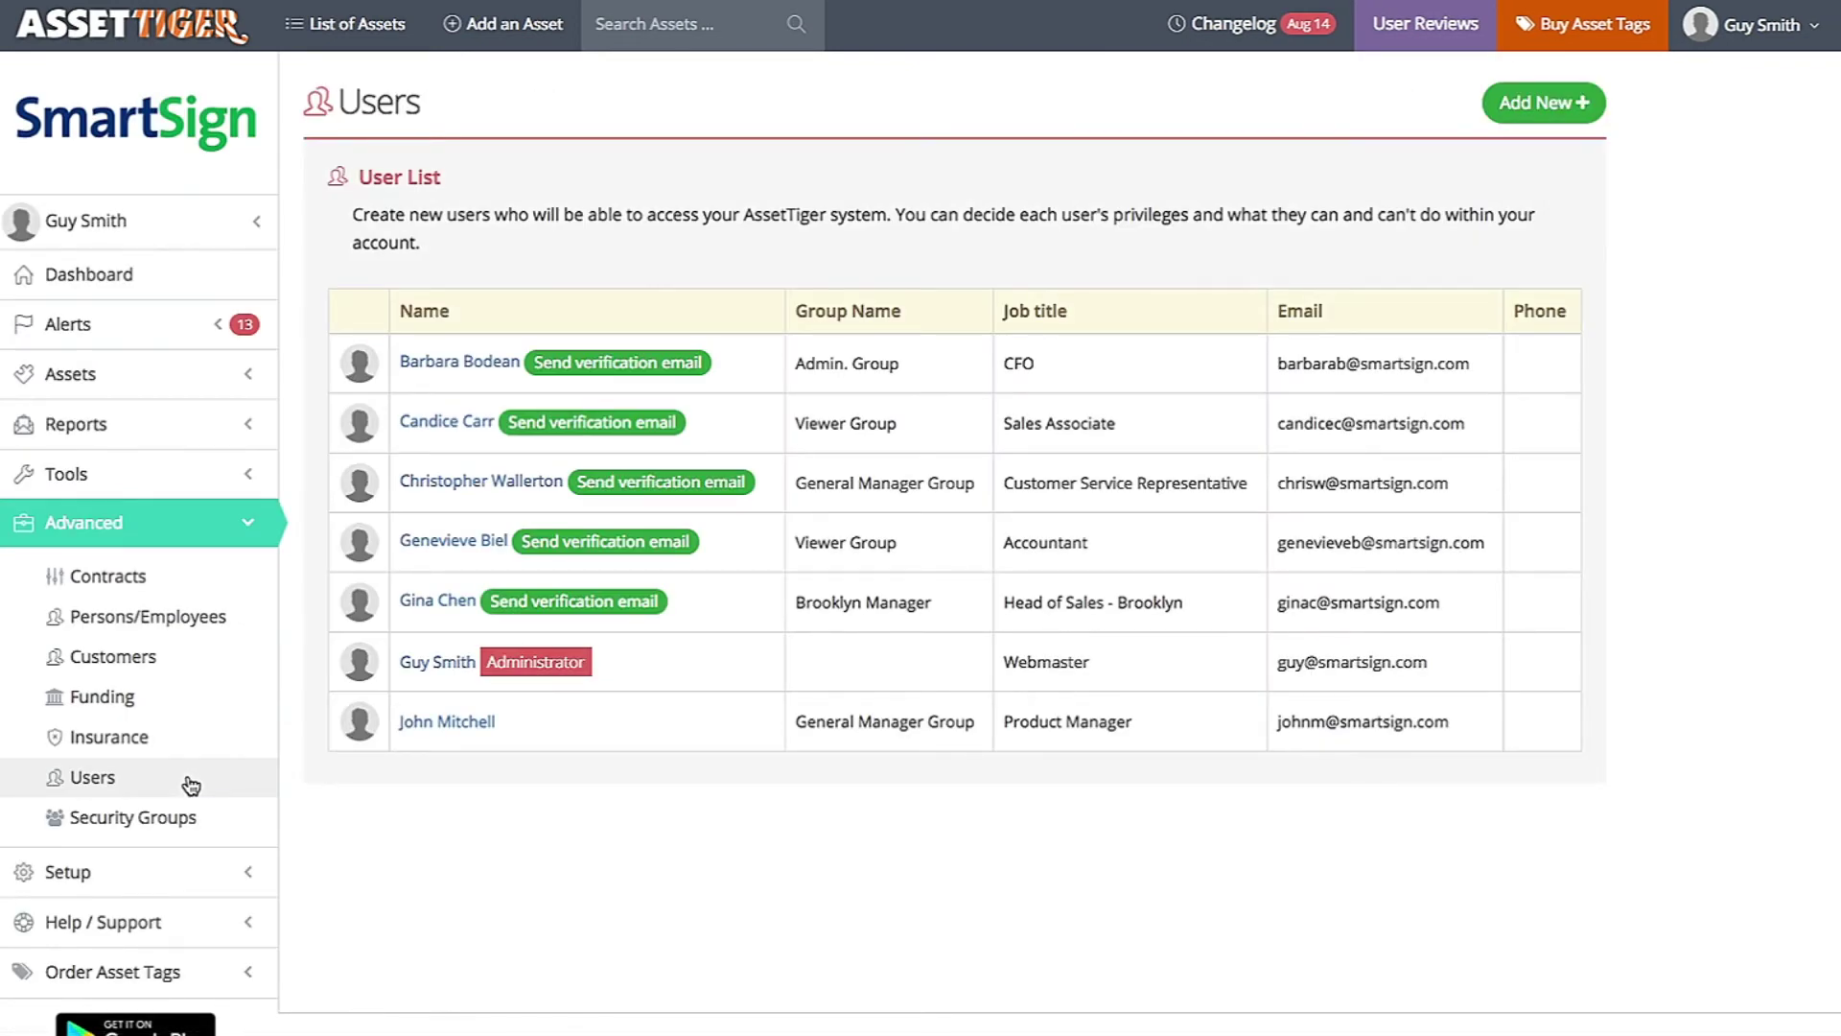
click(178, 831)
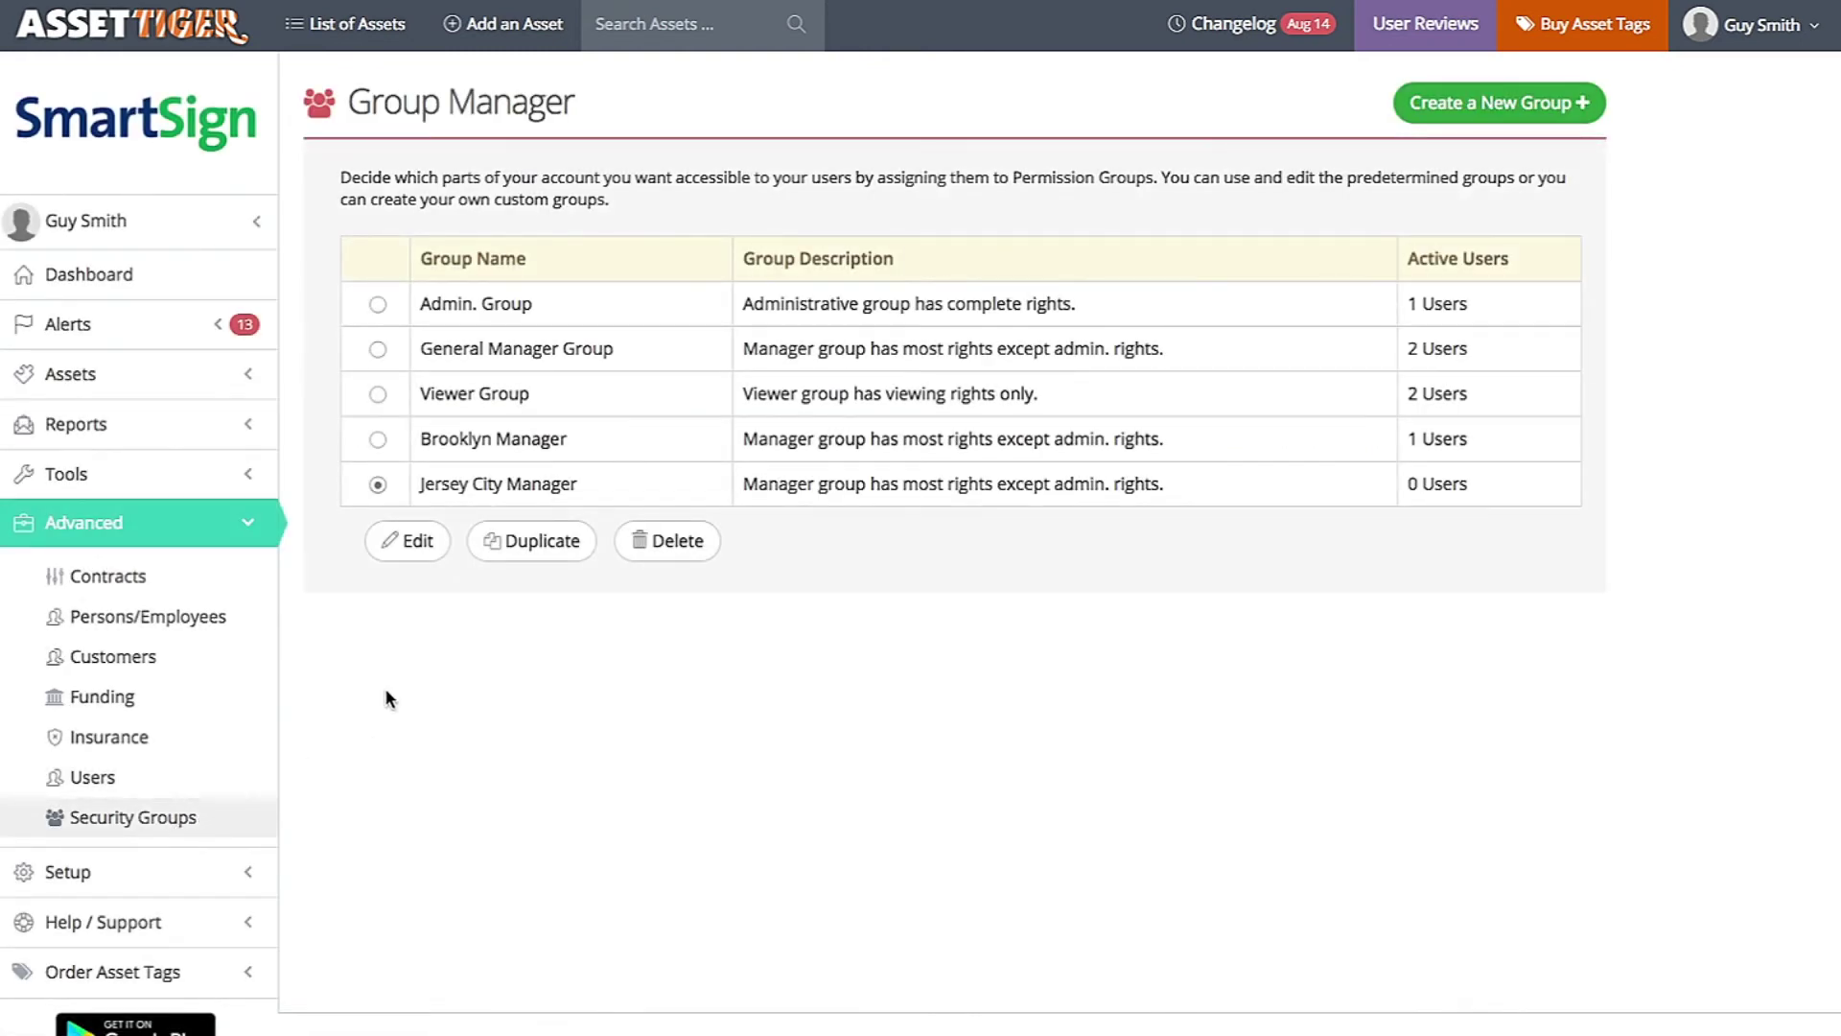
click(379, 394)
click(407, 541)
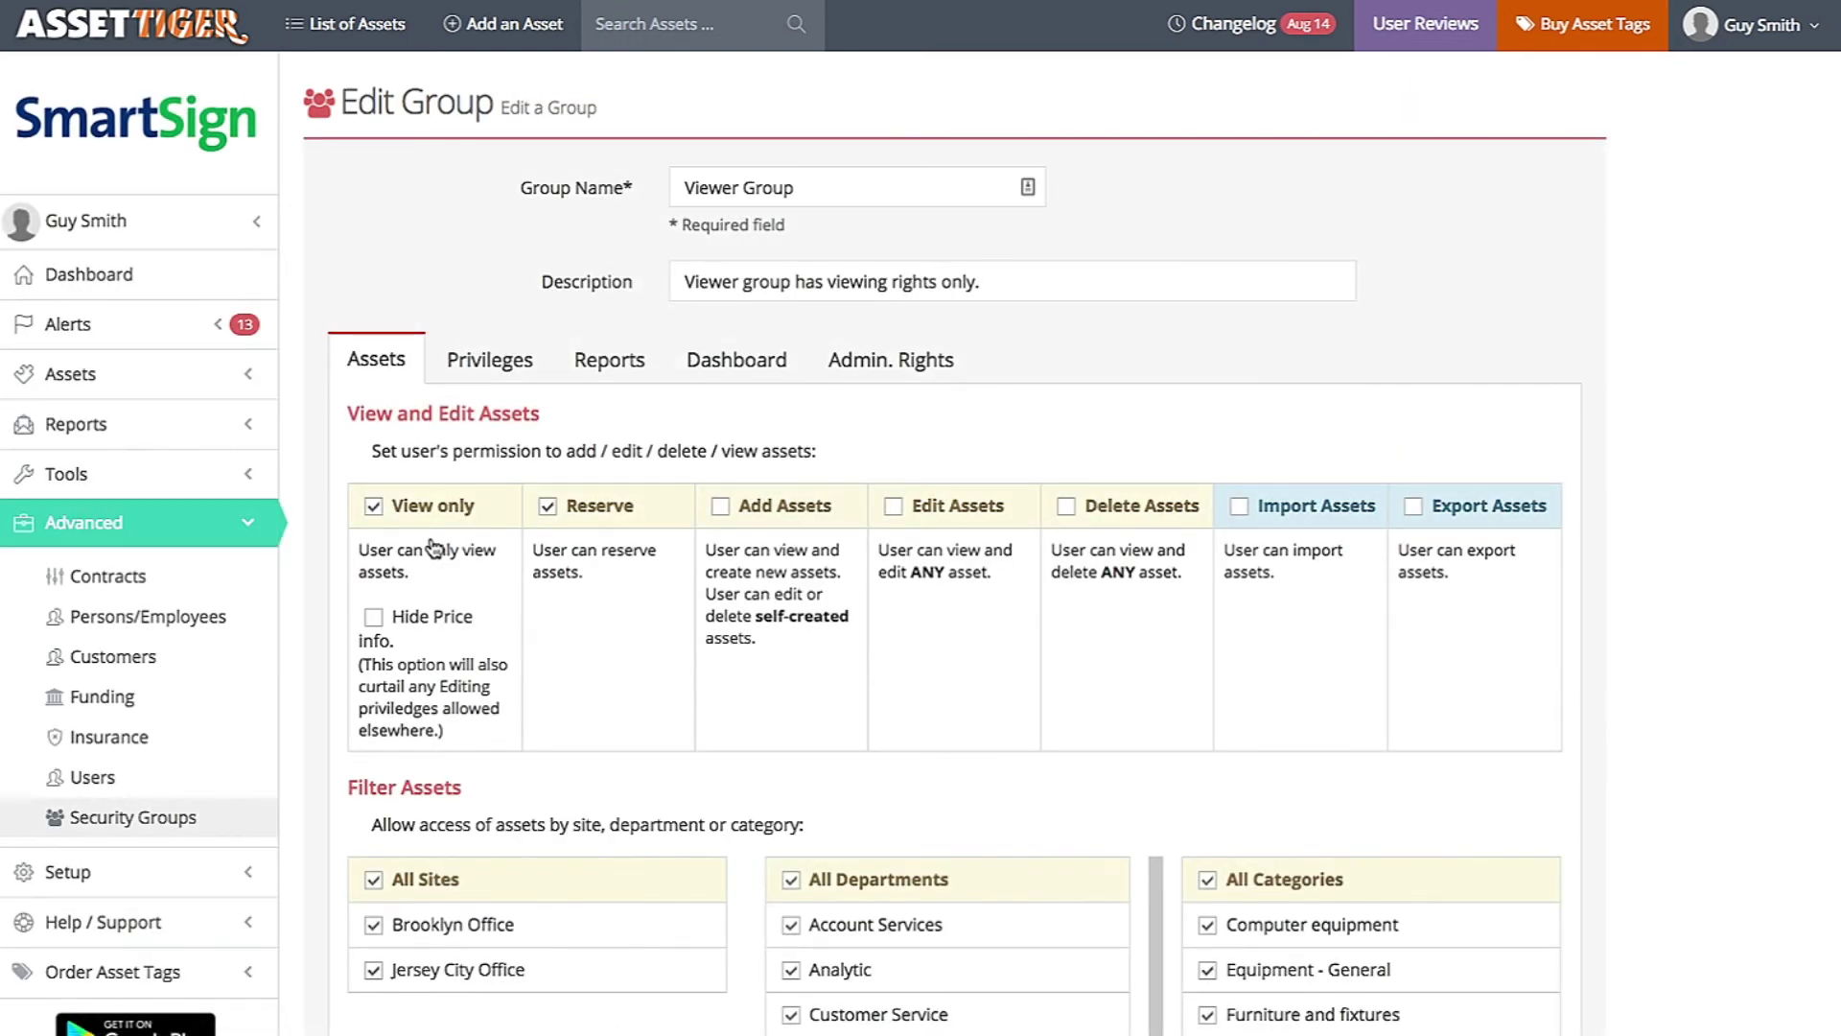
Untick both By Site/Location charts and Funds / Spent on the Viewer Group's Dashboard tab and submit
click(735, 364)
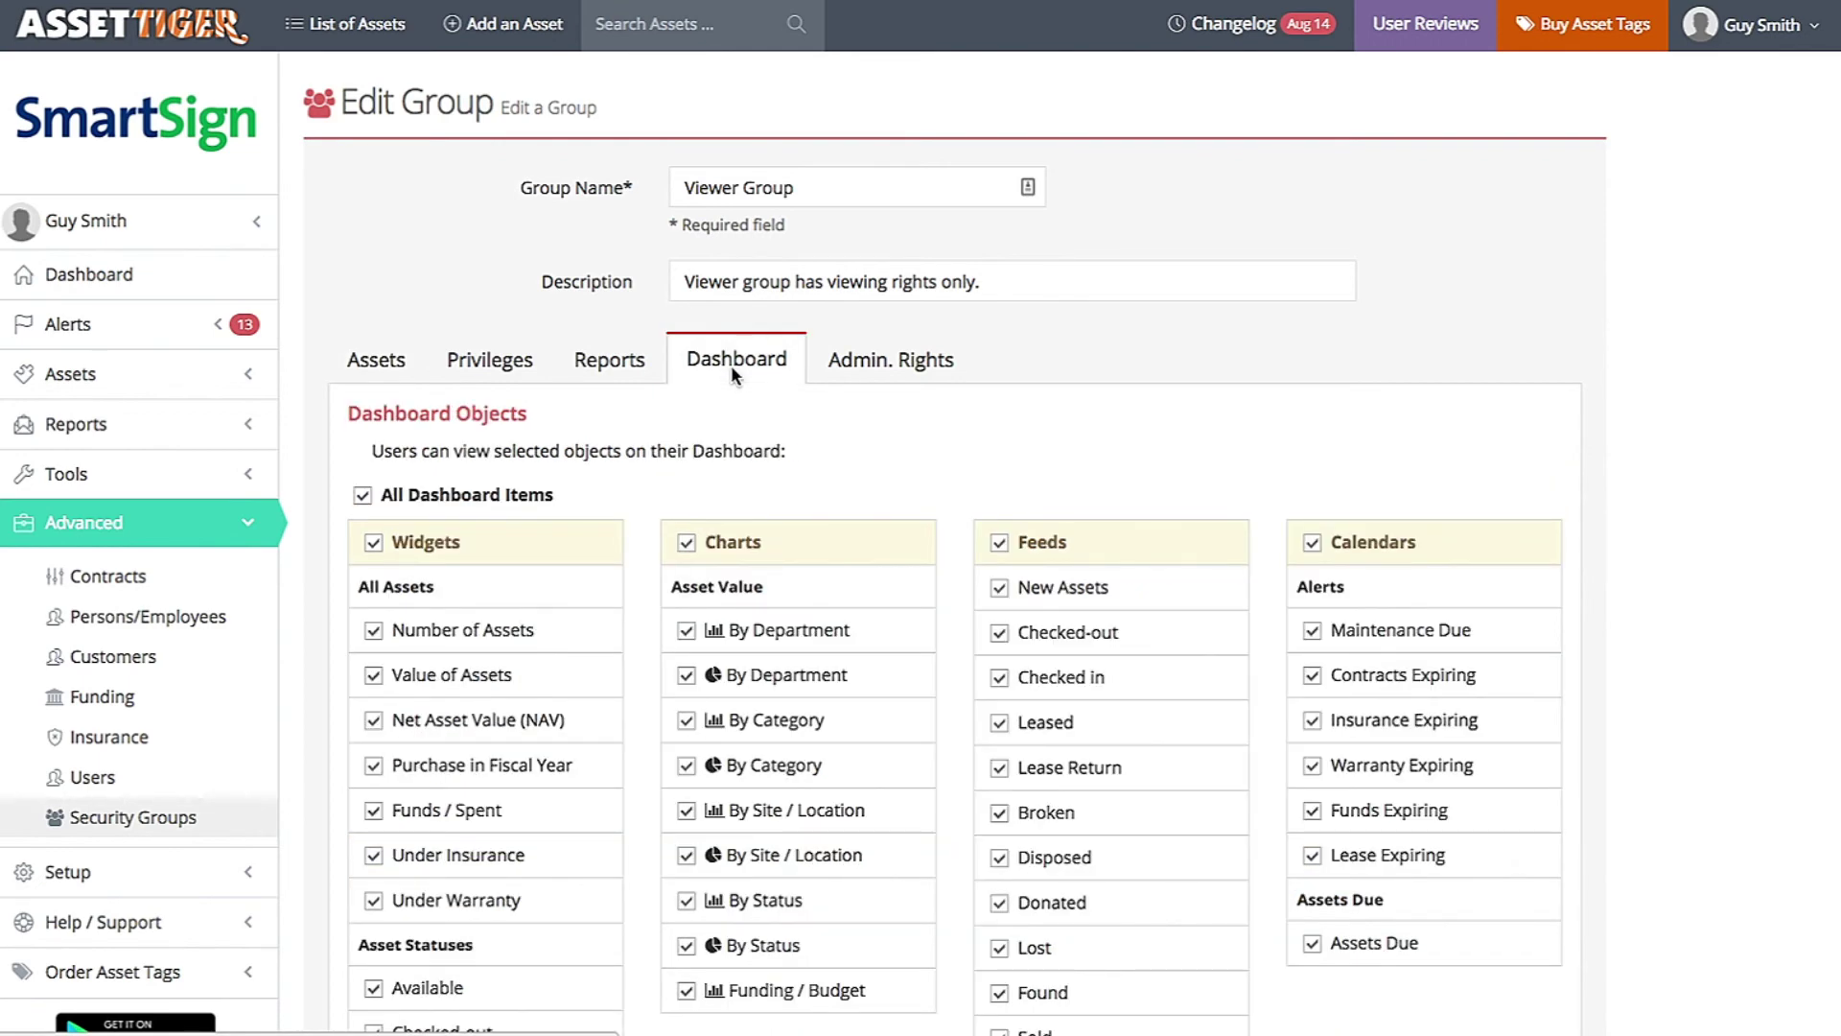
scroll(940, 429, down, 3)
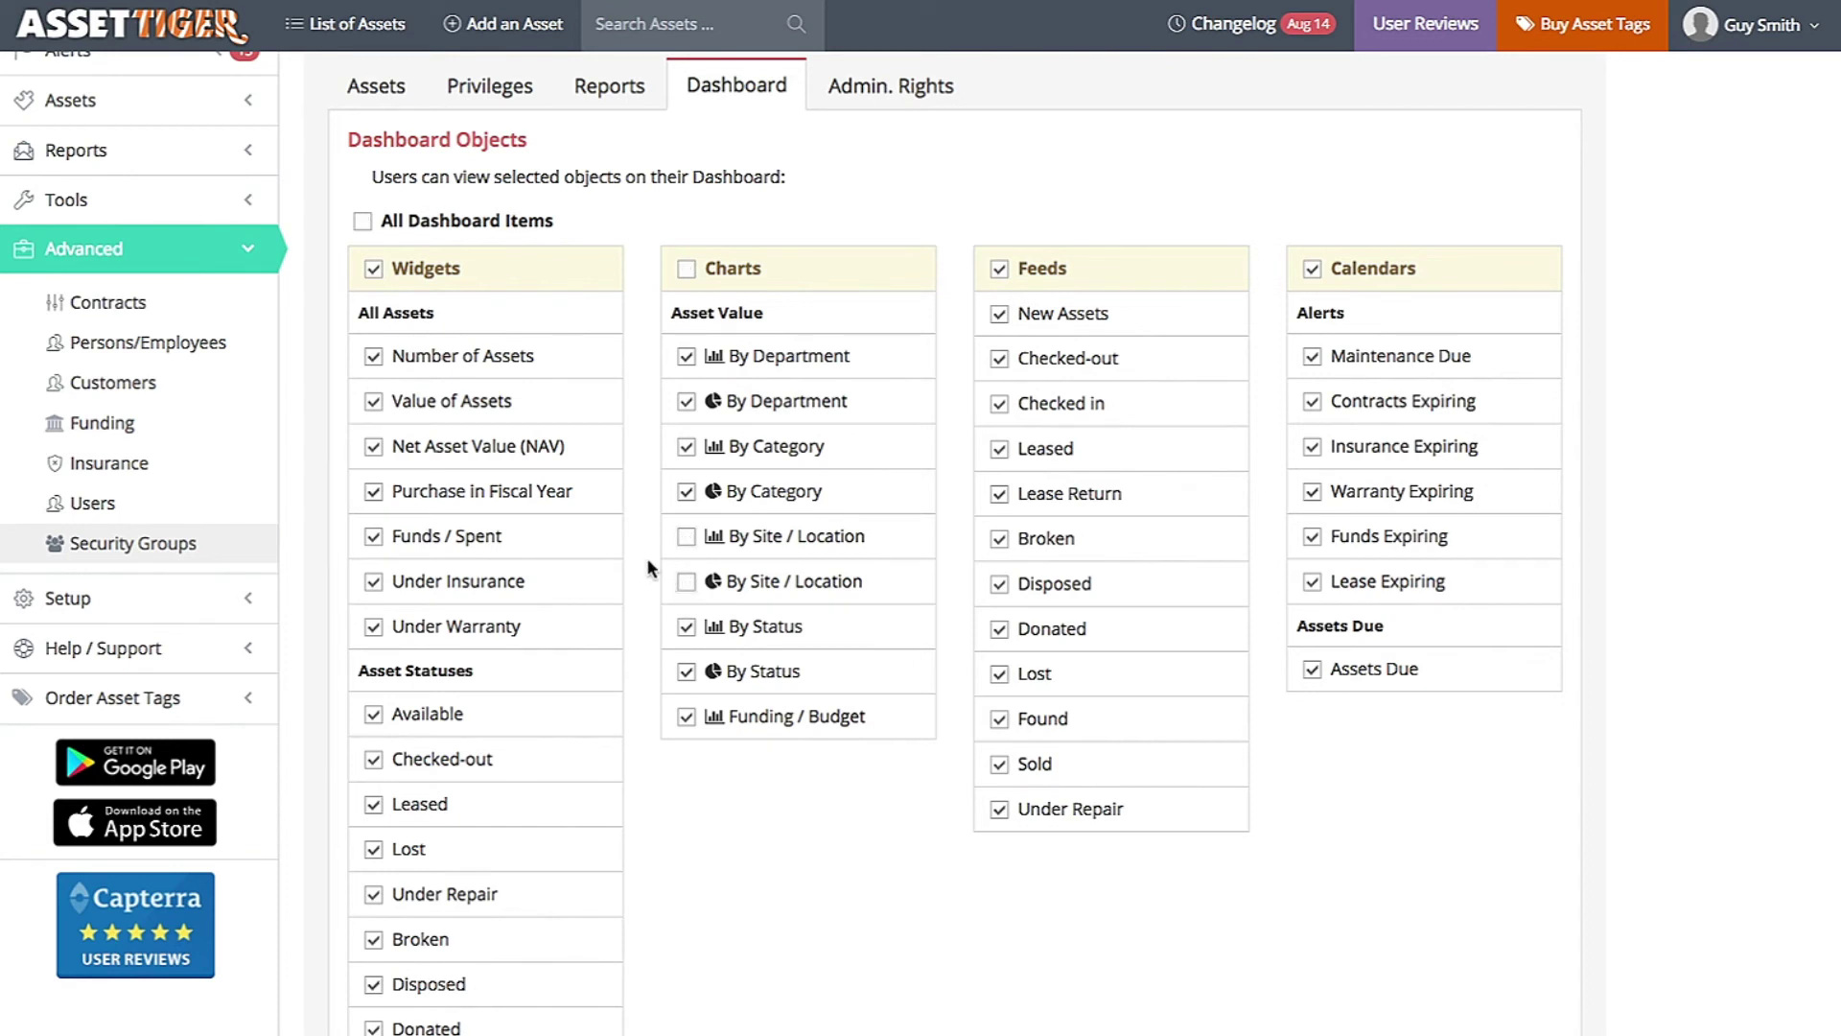
click(374, 536)
scroll(631, 521, down, 3)
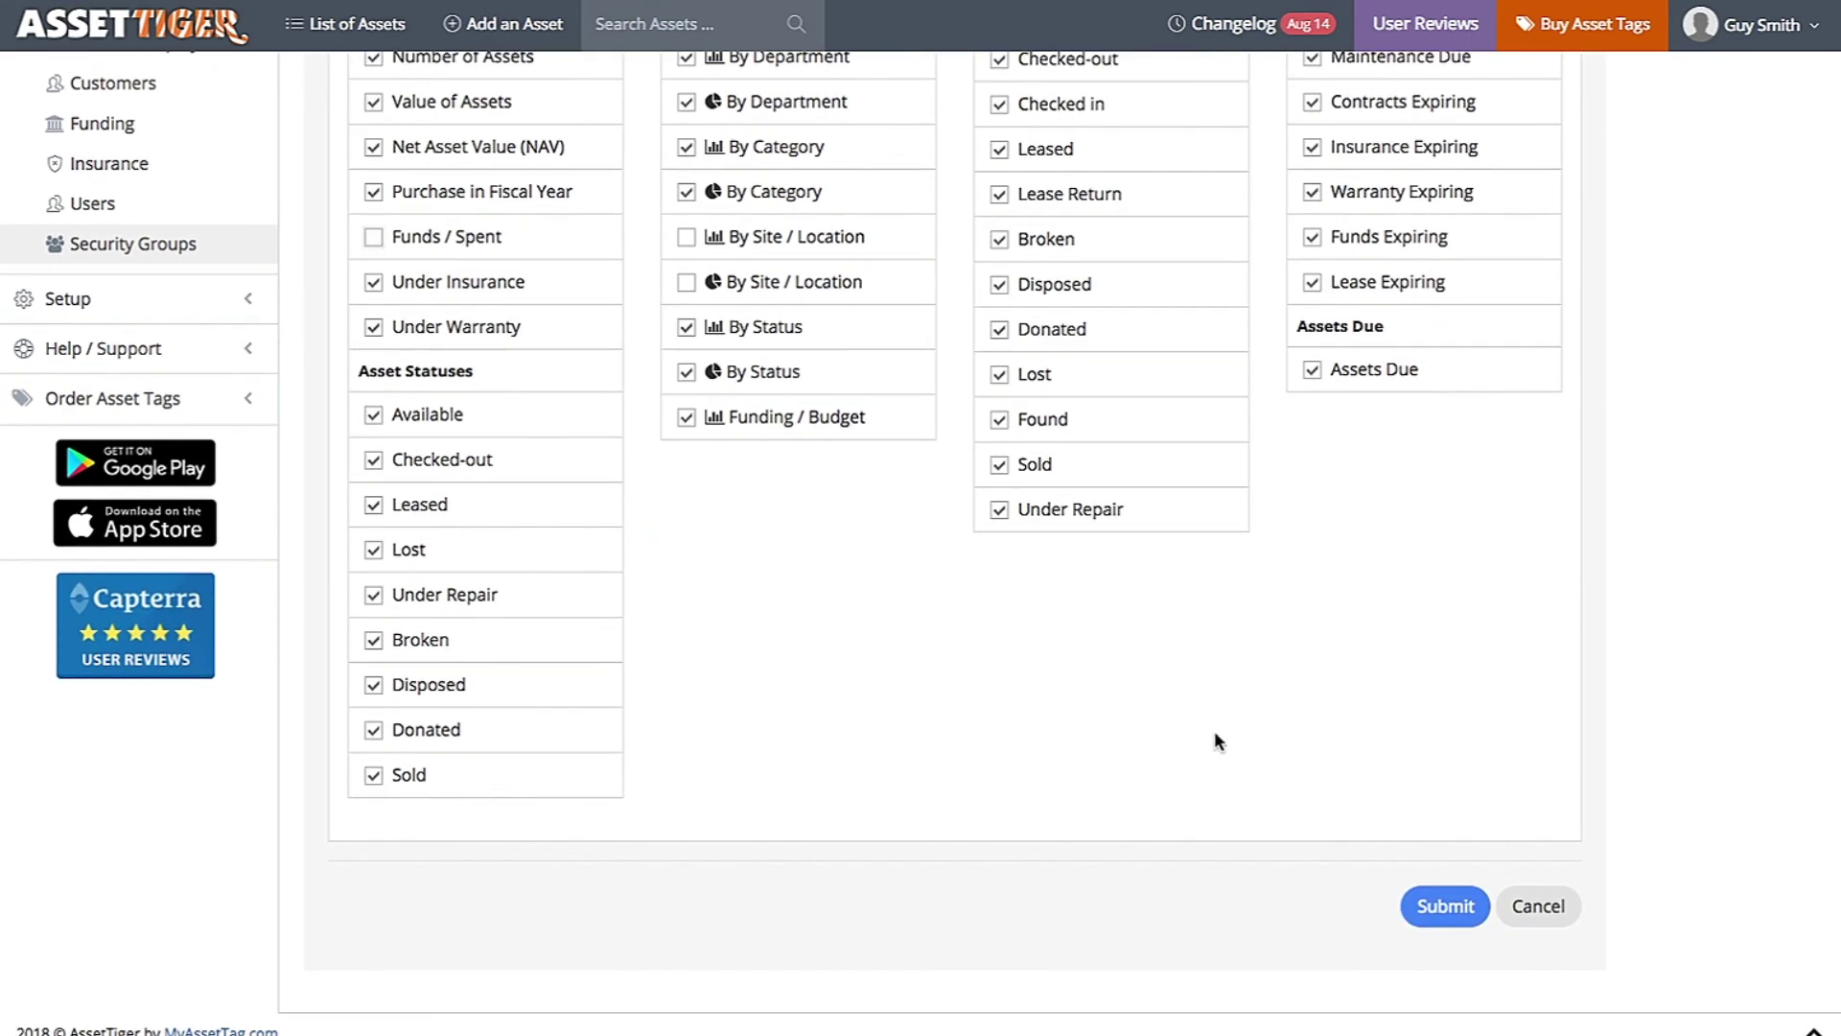
click(1477, 913)
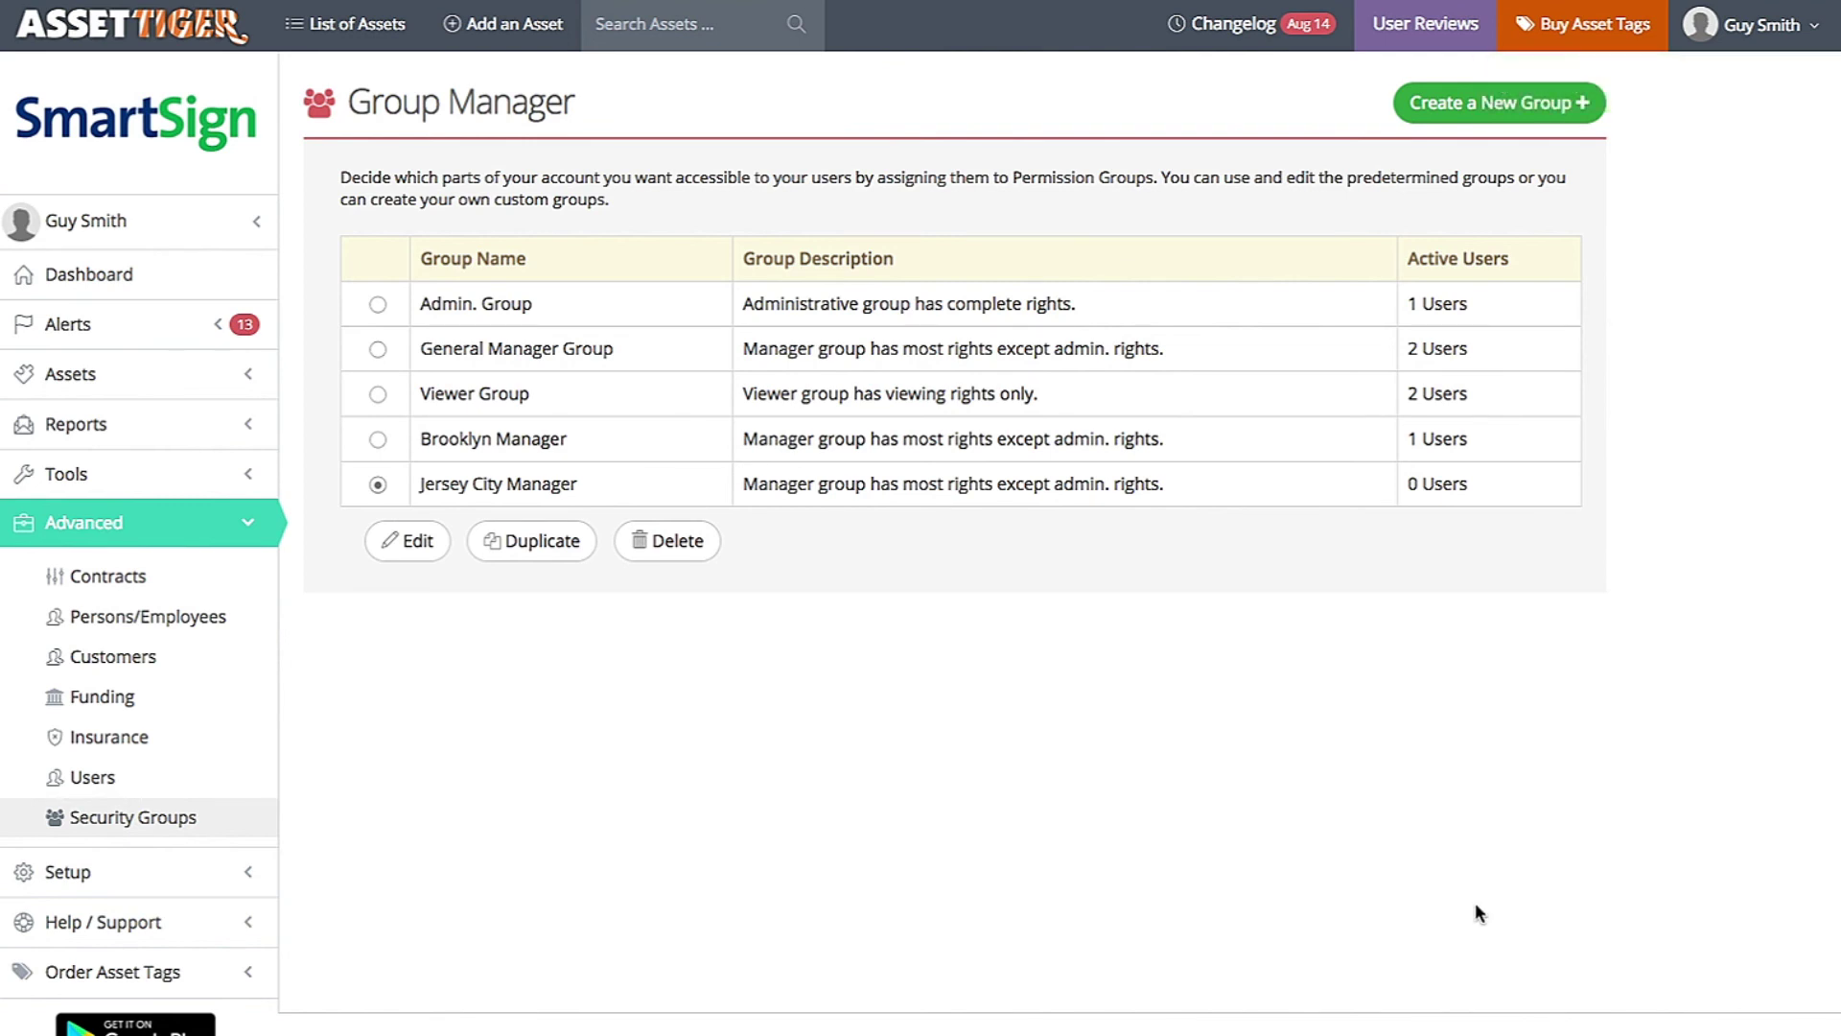
Edit the Viewer Group again, enable Hide Price Info under View only, and submit
click(379, 392)
click(432, 550)
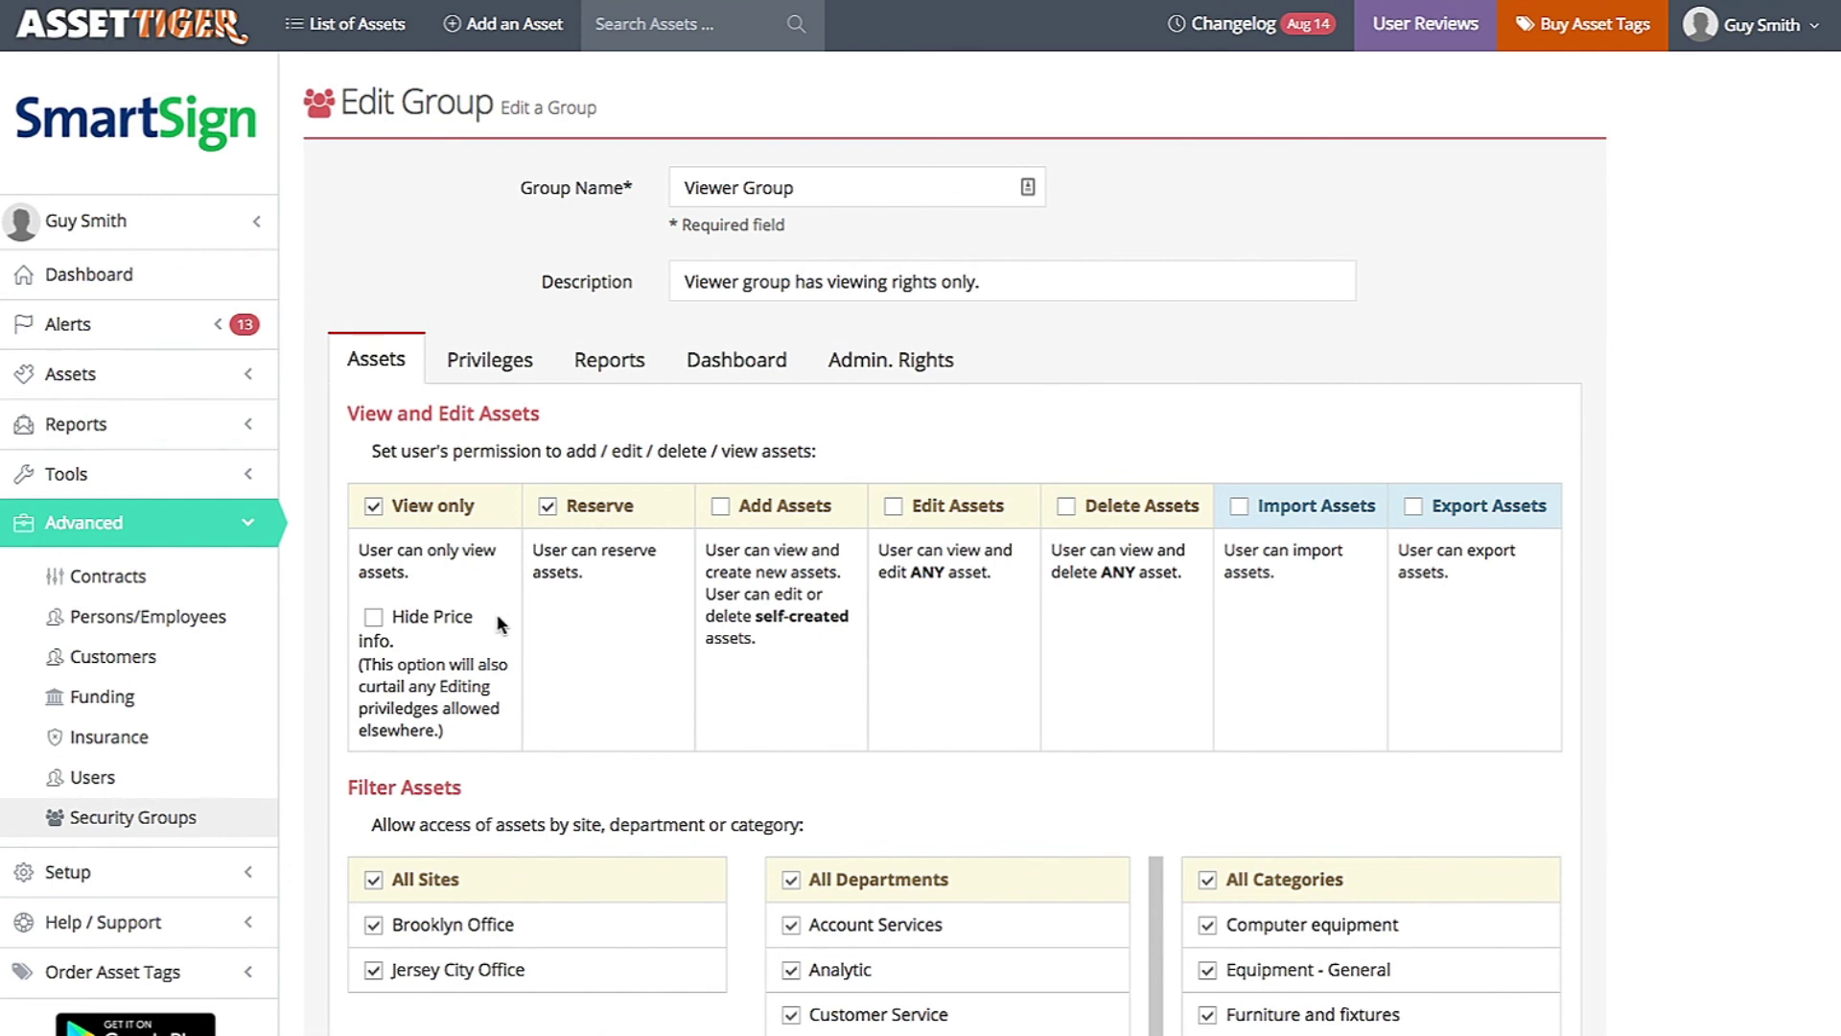
click(373, 618)
click(729, 365)
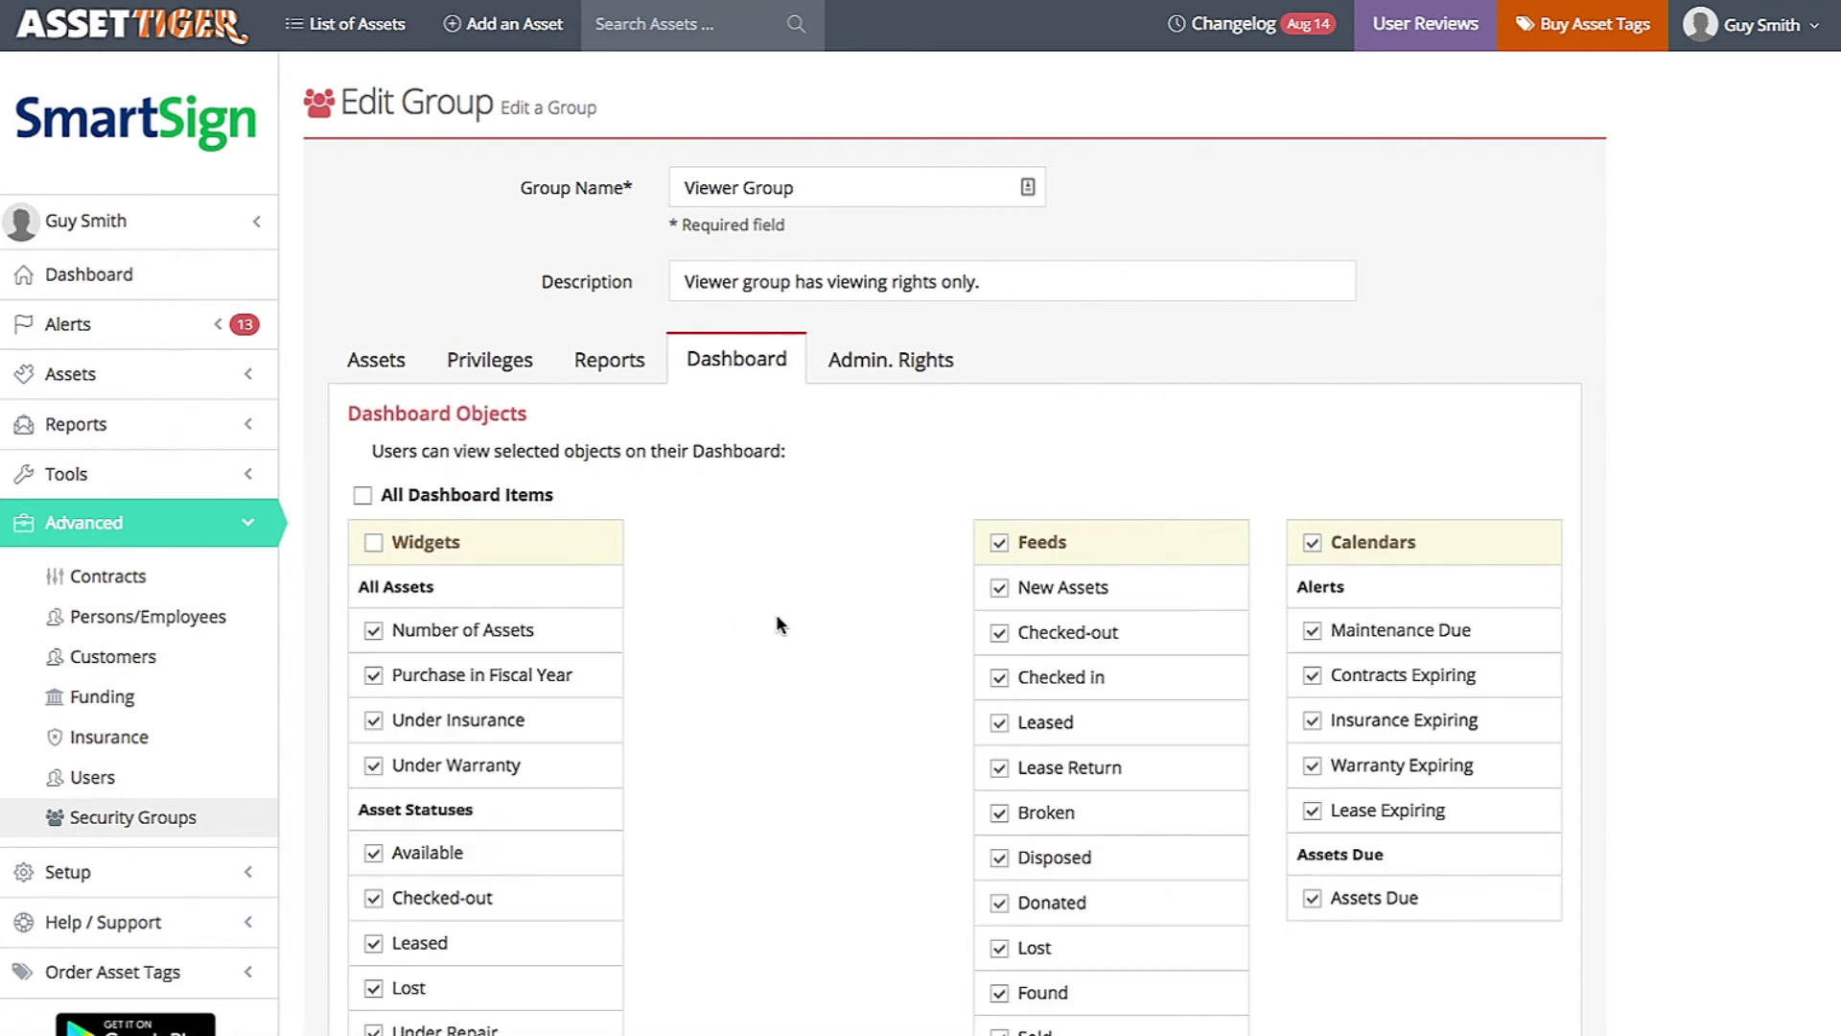
scroll(802, 624, down, 5)
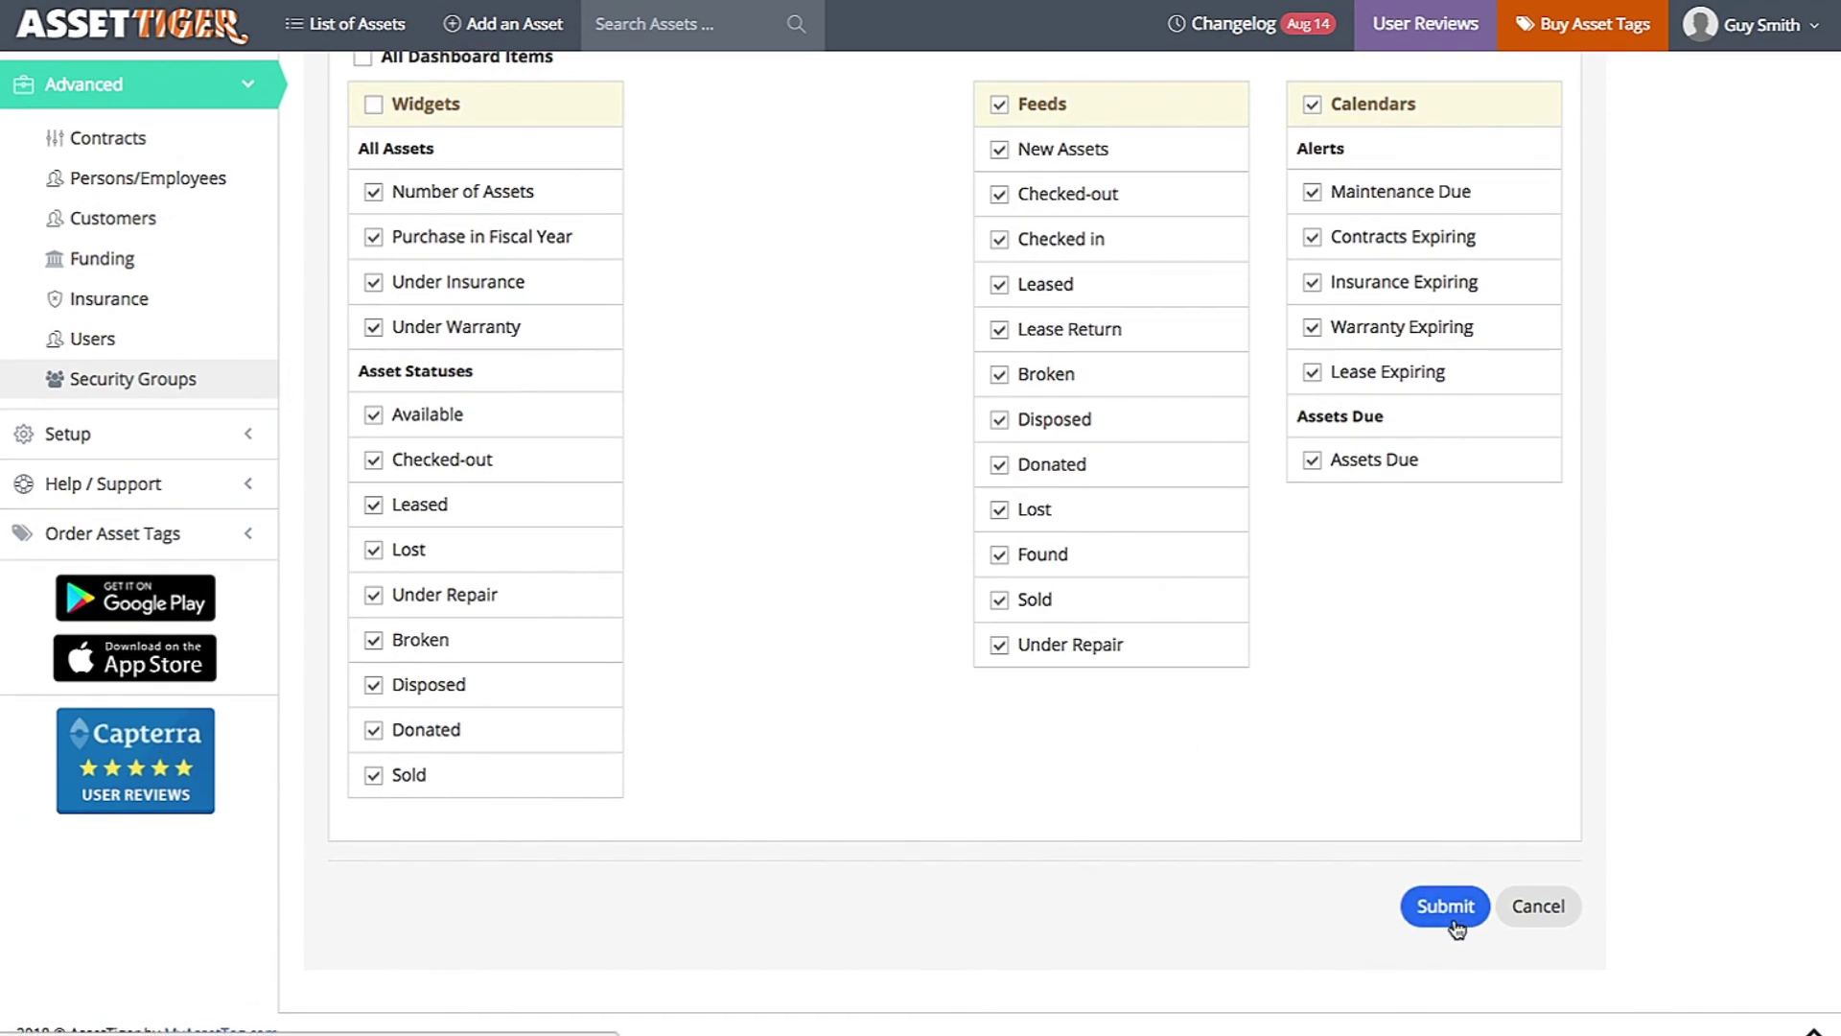
click(1450, 922)
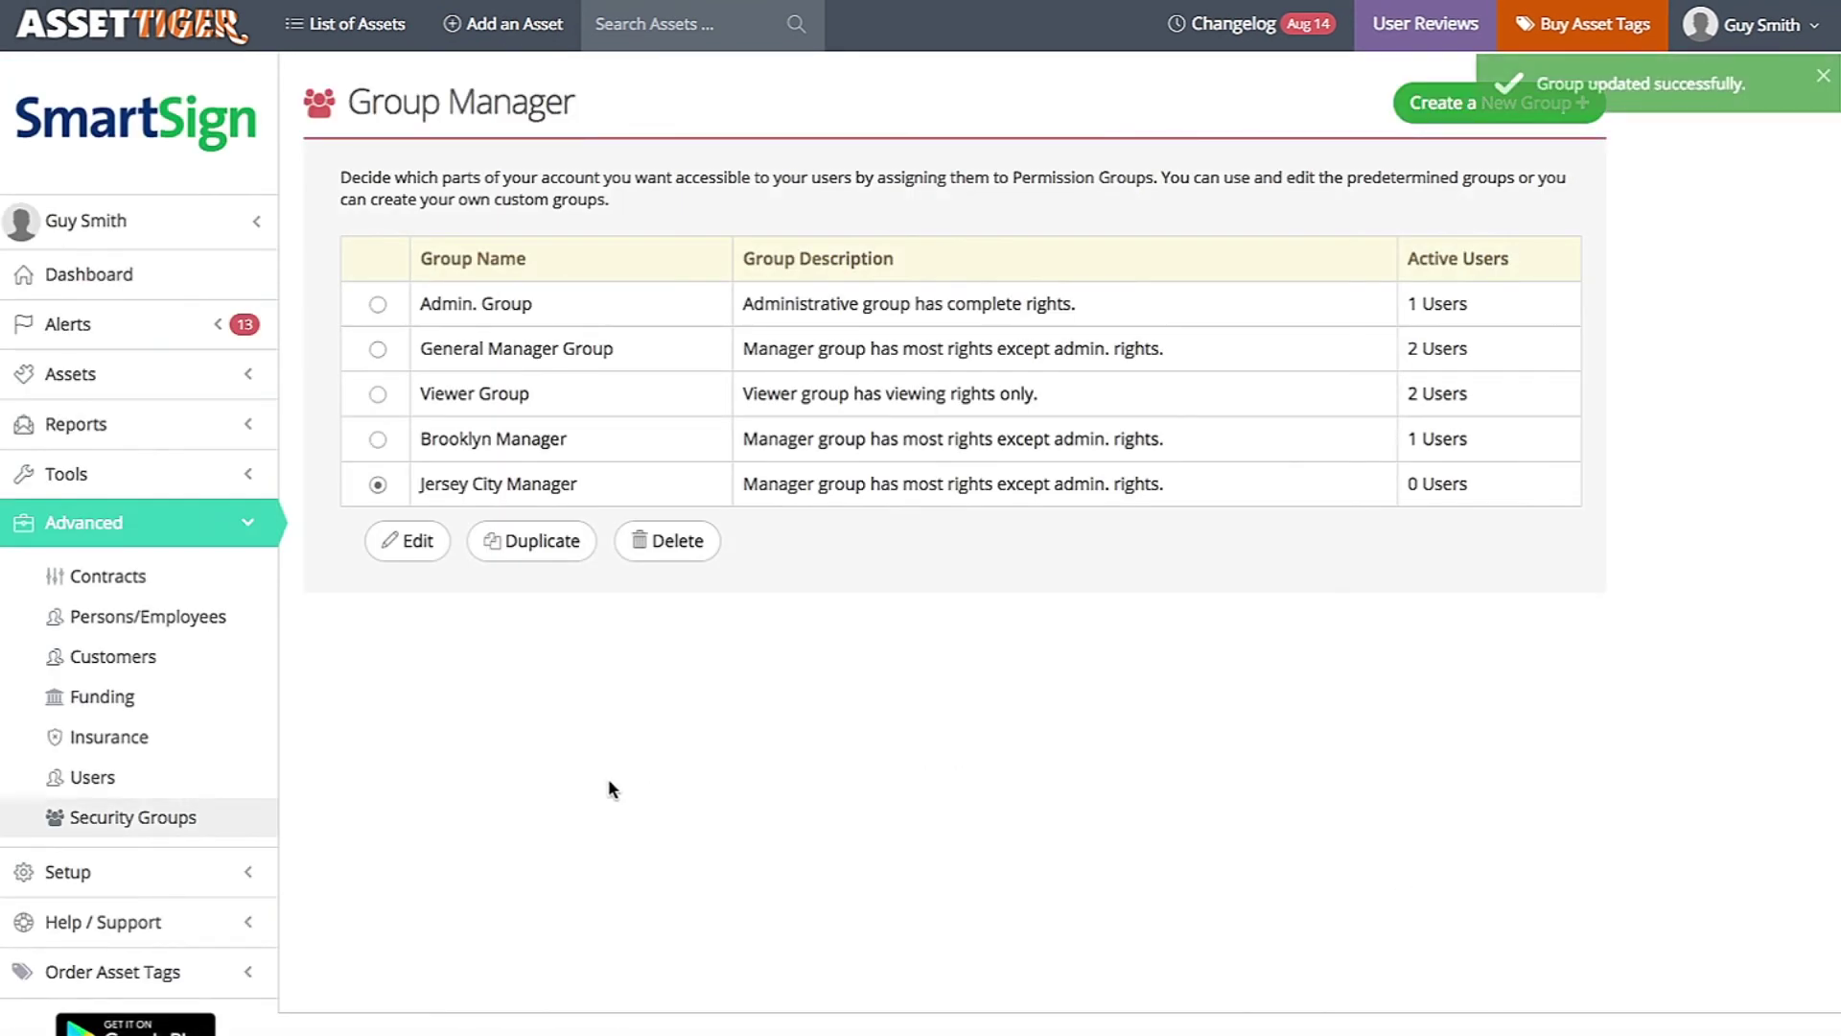
Expand the Help / Support section in the sidebar and go to the Contact Us page
click(177, 922)
scroll(176, 927, down, 5)
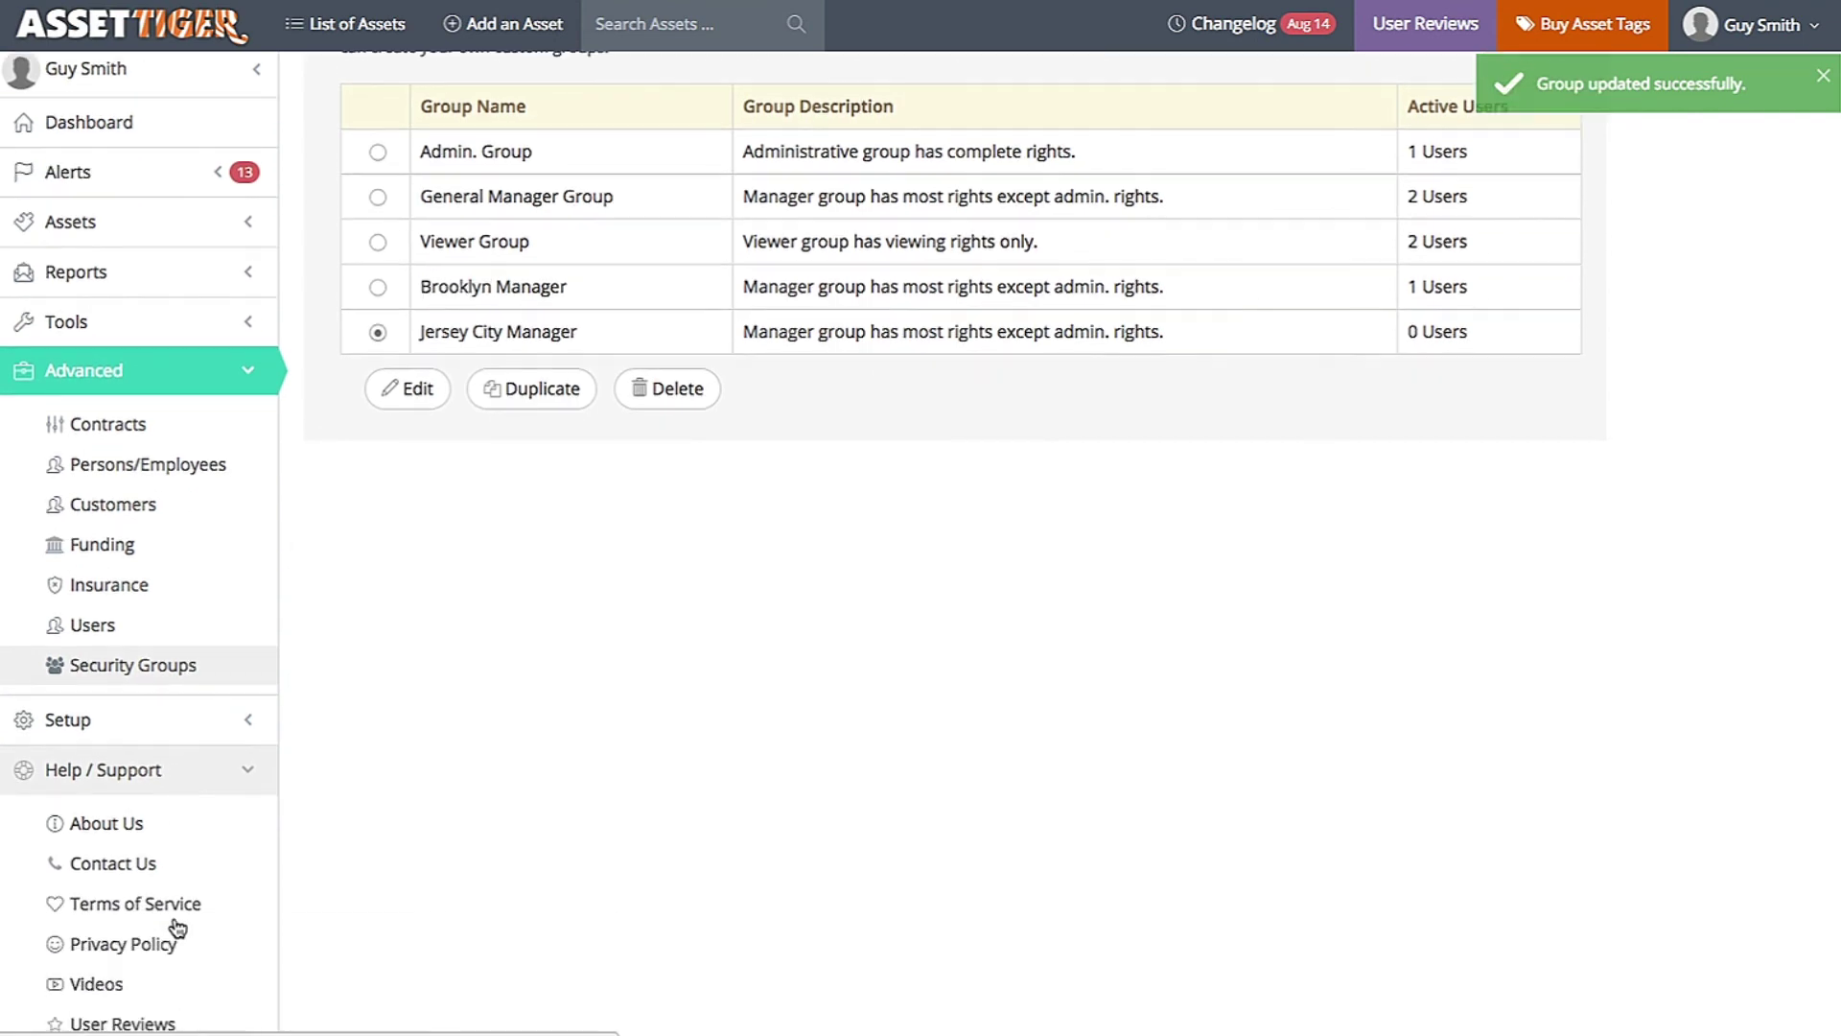
click(163, 528)
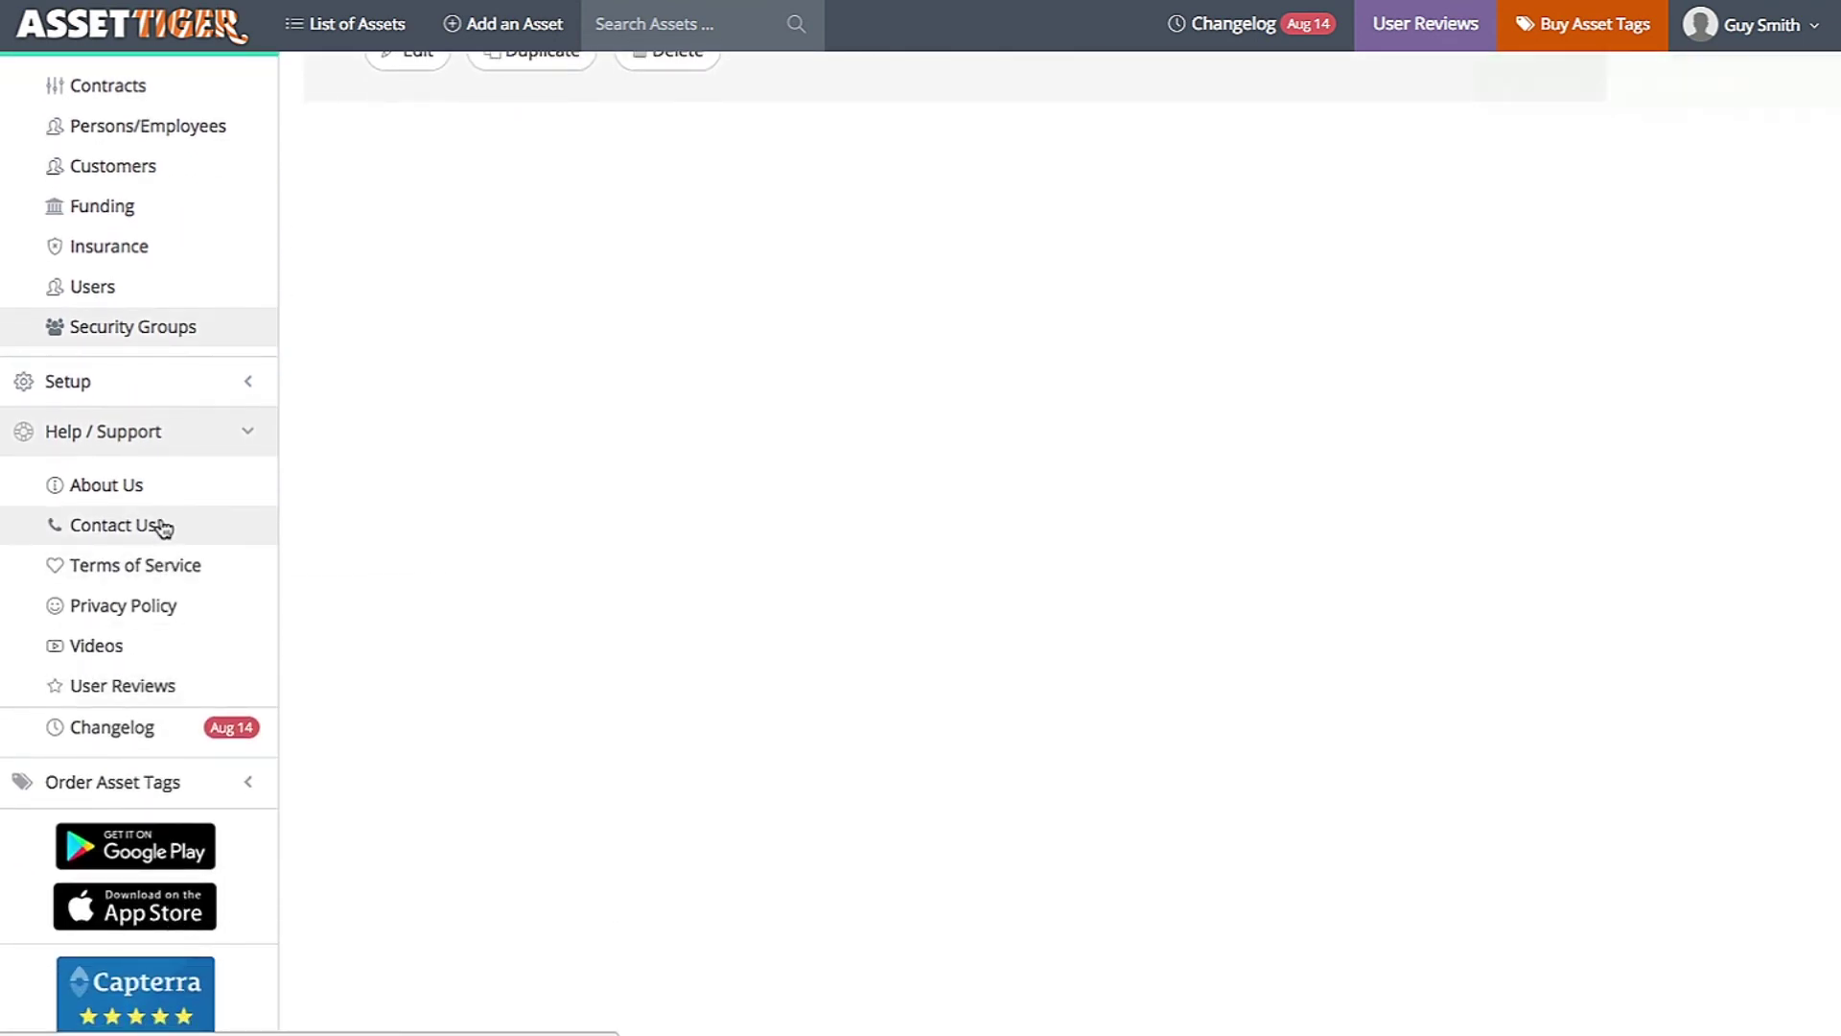